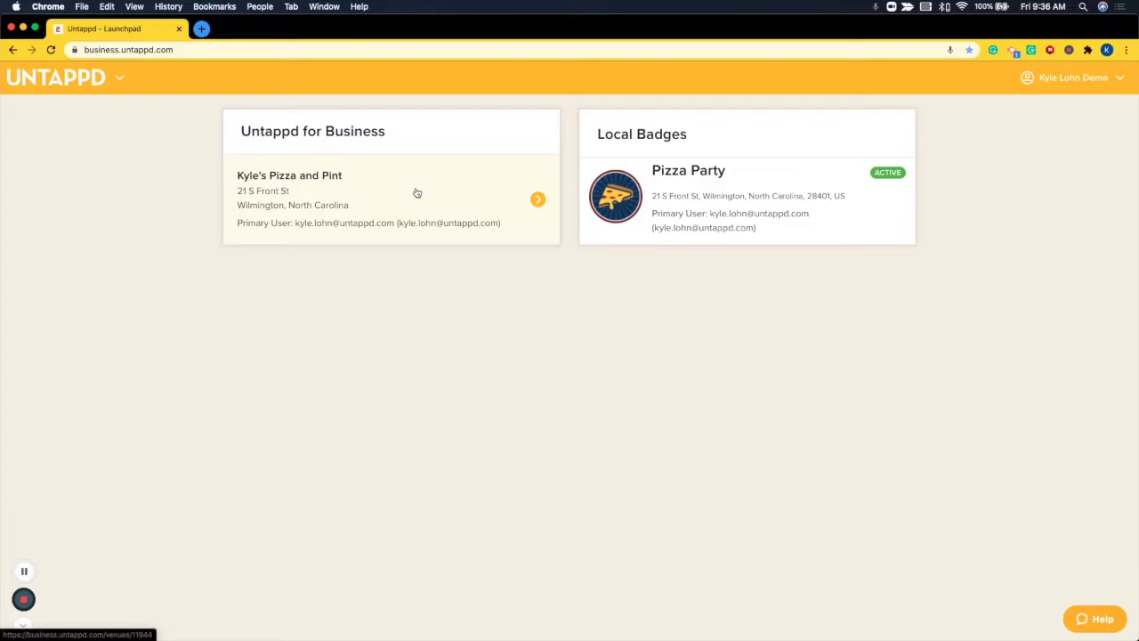
# Open the Kyle's Pizza and Pint venue under Untappd for Business and look over the available account options.
pyautogui.click(379, 194)
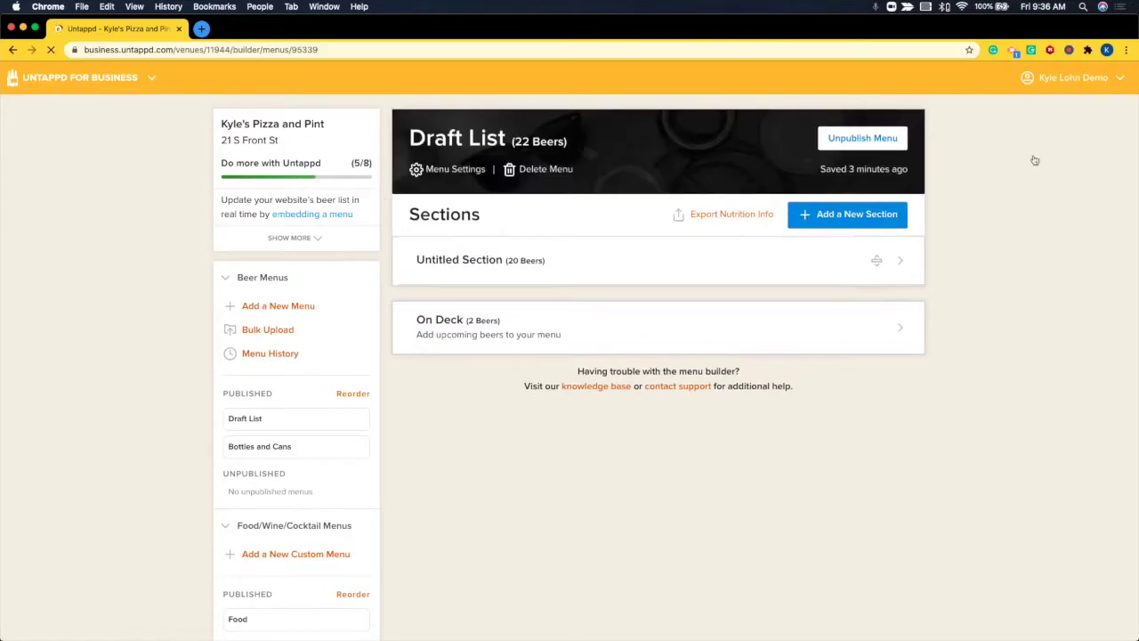
pyautogui.click(1104, 80)
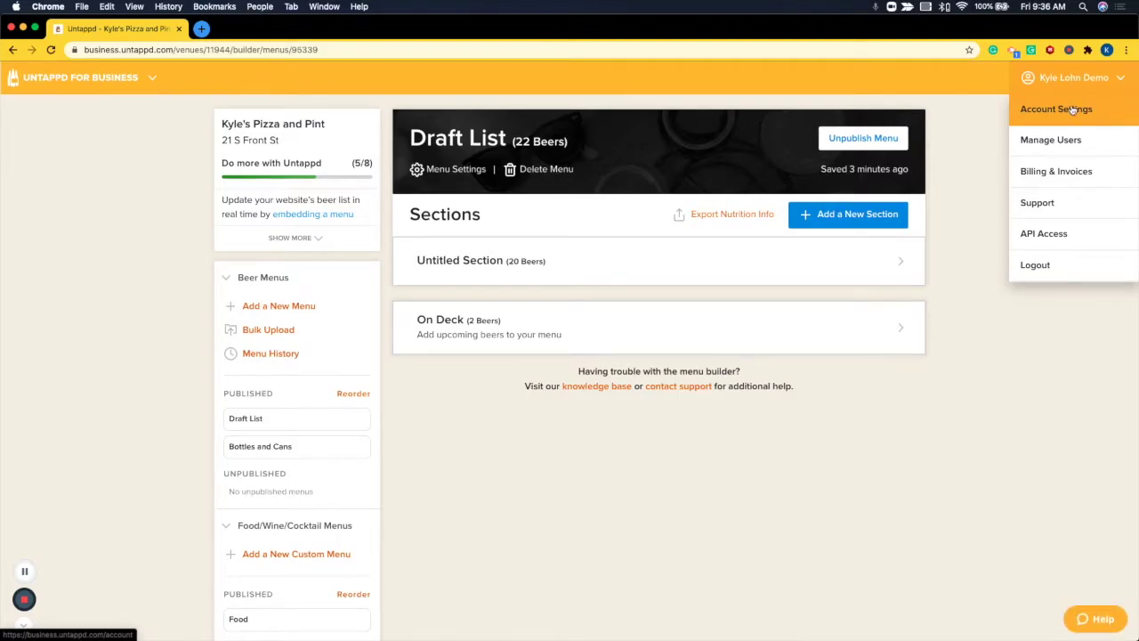
pyautogui.scroll(-1, 1072, 108)
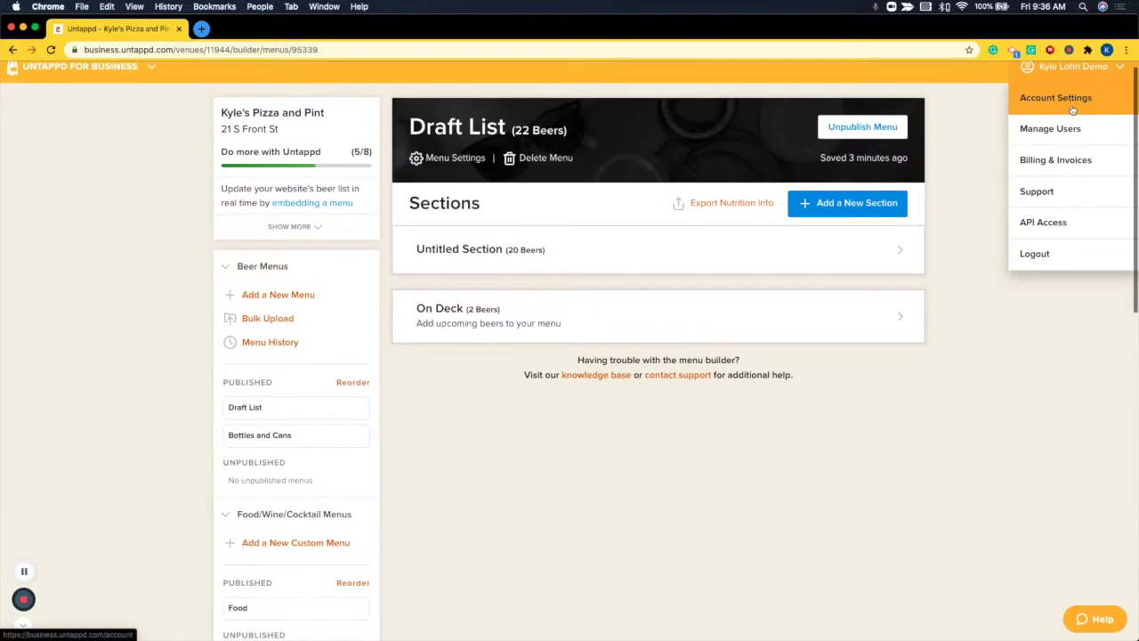
pyautogui.scroll(1, 1072, 109)
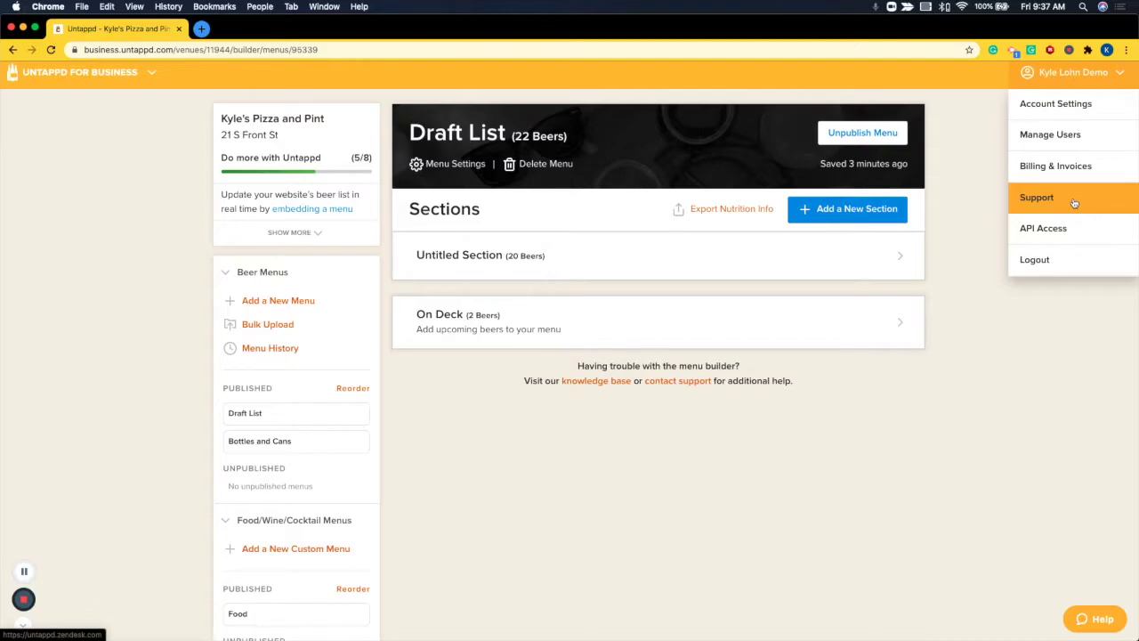
pyautogui.scroll(1, 380, 442)
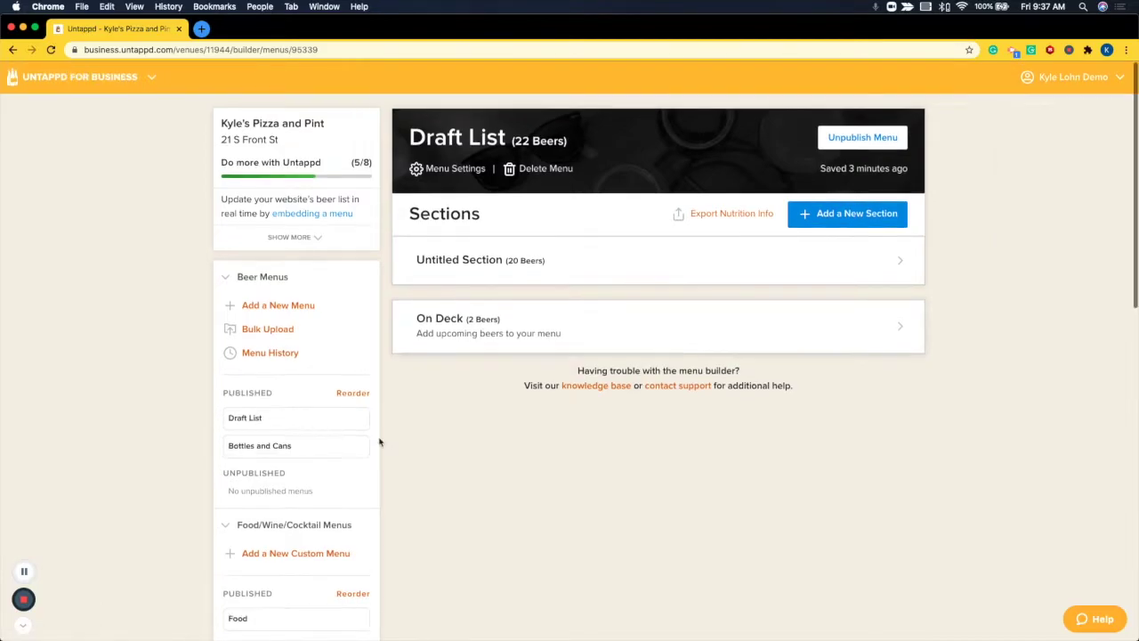
# Open the venue's location information and review its general, address and mailing address fields.
pyautogui.scroll(-1, 611, 397)
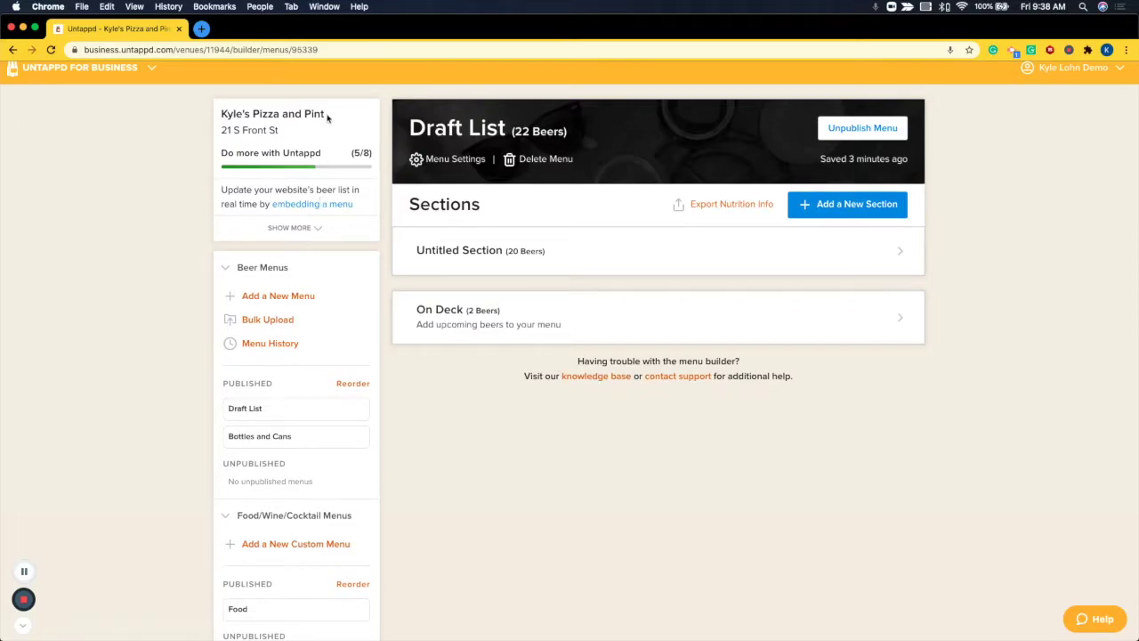
pyautogui.scroll(-15, 331, 314)
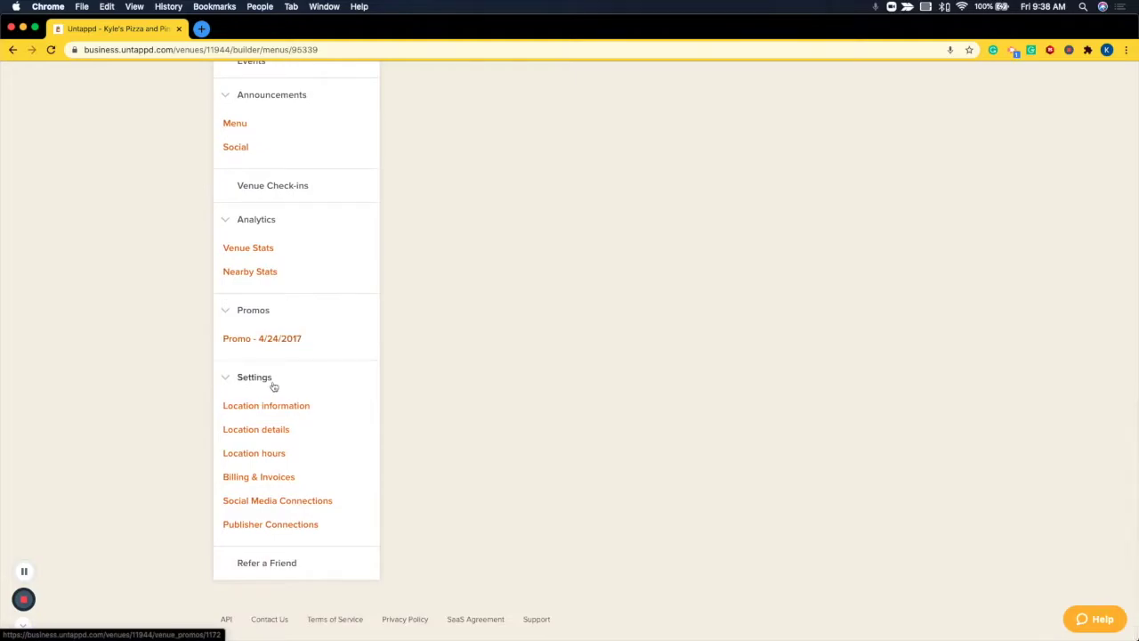
pyautogui.click(285, 410)
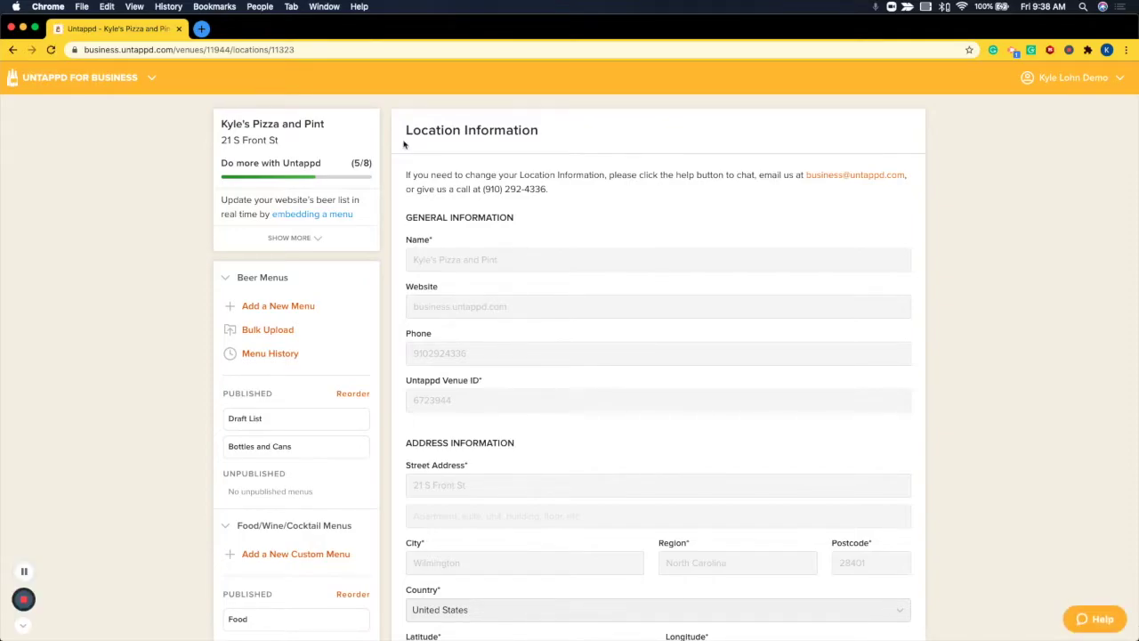
pyautogui.moveTo(406, 175); pyautogui.dragTo(567, 199)
pyautogui.click(633, 236)
pyautogui.scroll(-3, 755, 418)
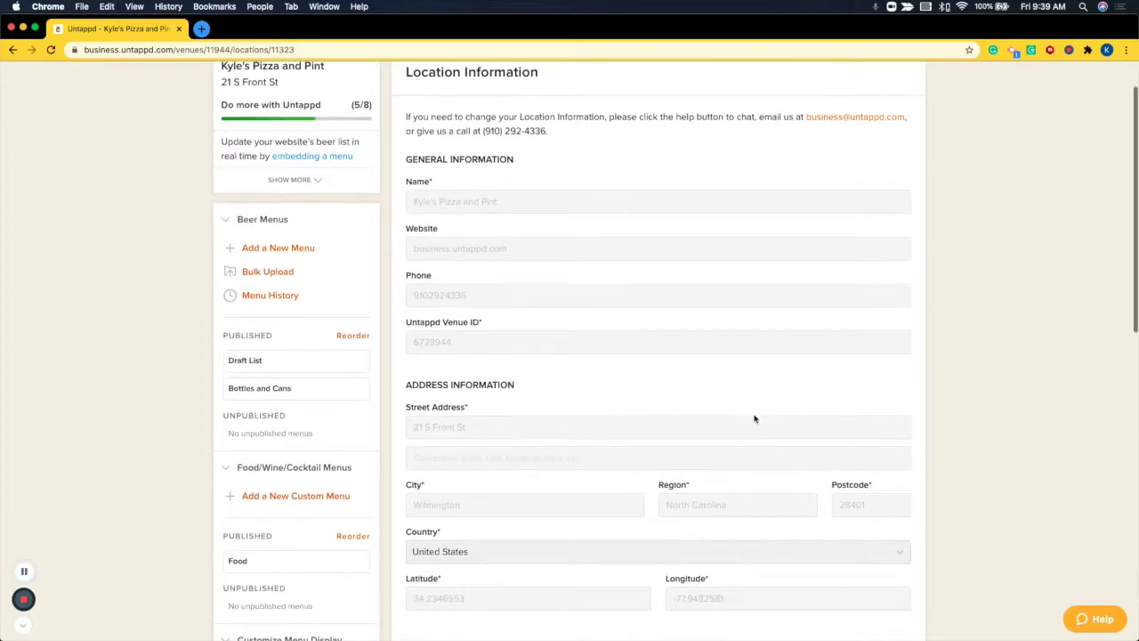
pyautogui.scroll(-3, 754, 418)
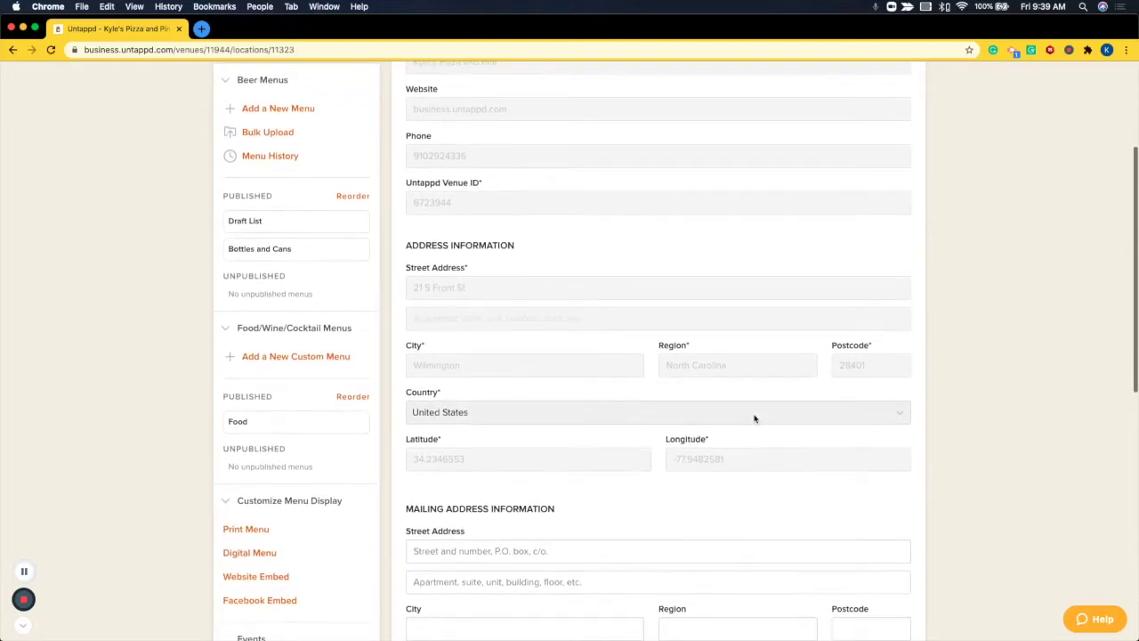
pyautogui.scroll(-2, 754, 418)
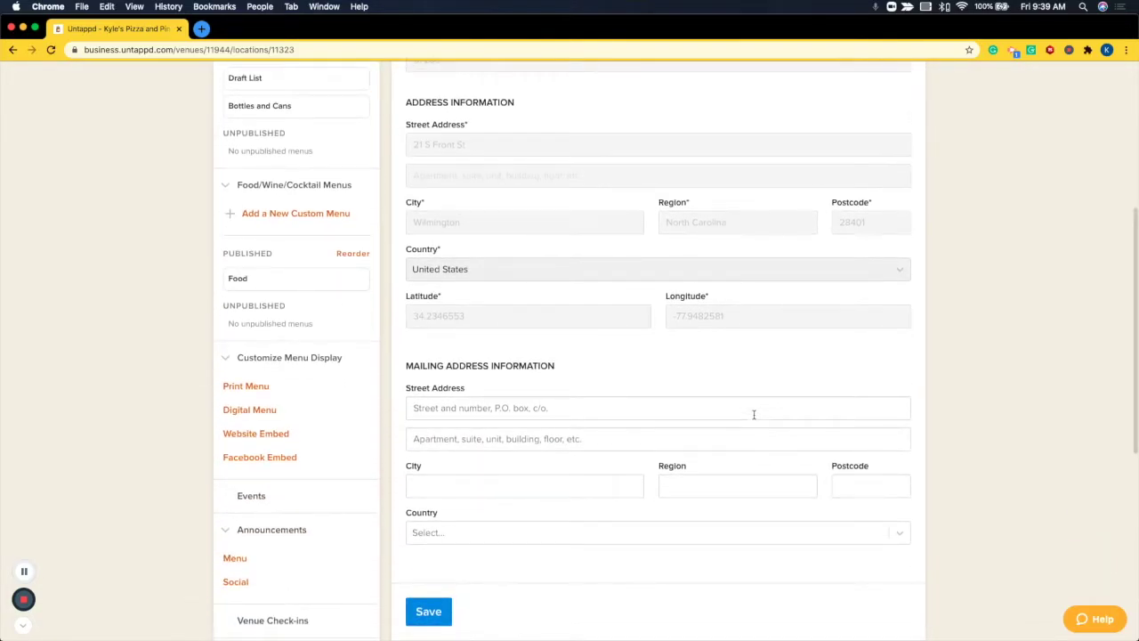
# Open the venue's location details and review the logo, timezone, categories, payment types and service options.
pyautogui.scroll(-10, 330, 435)
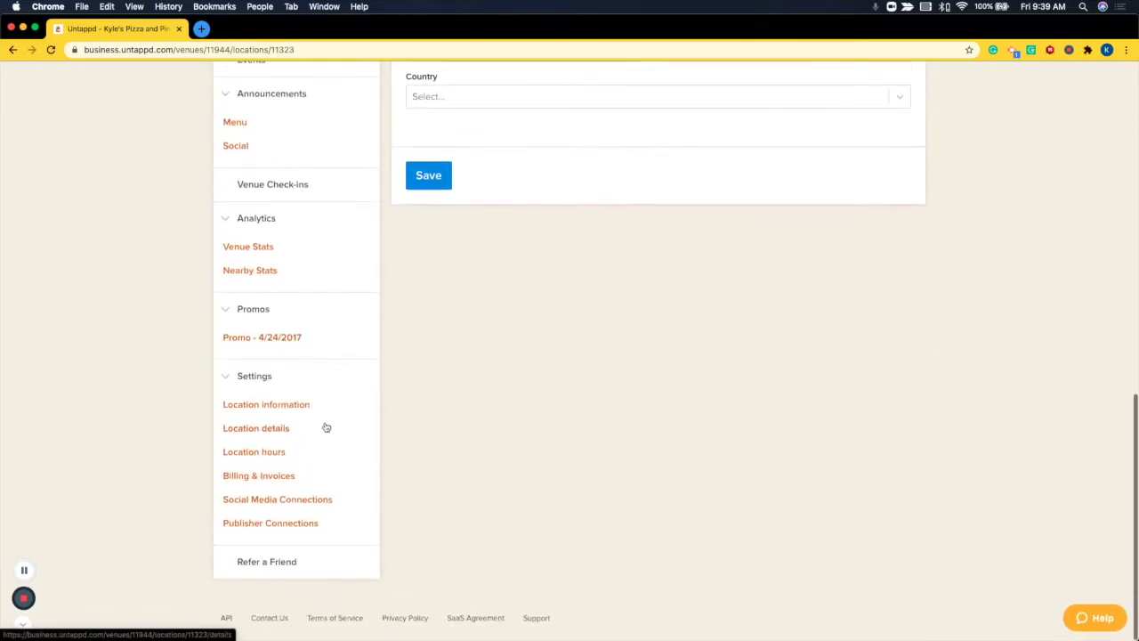
pyautogui.click(271, 431)
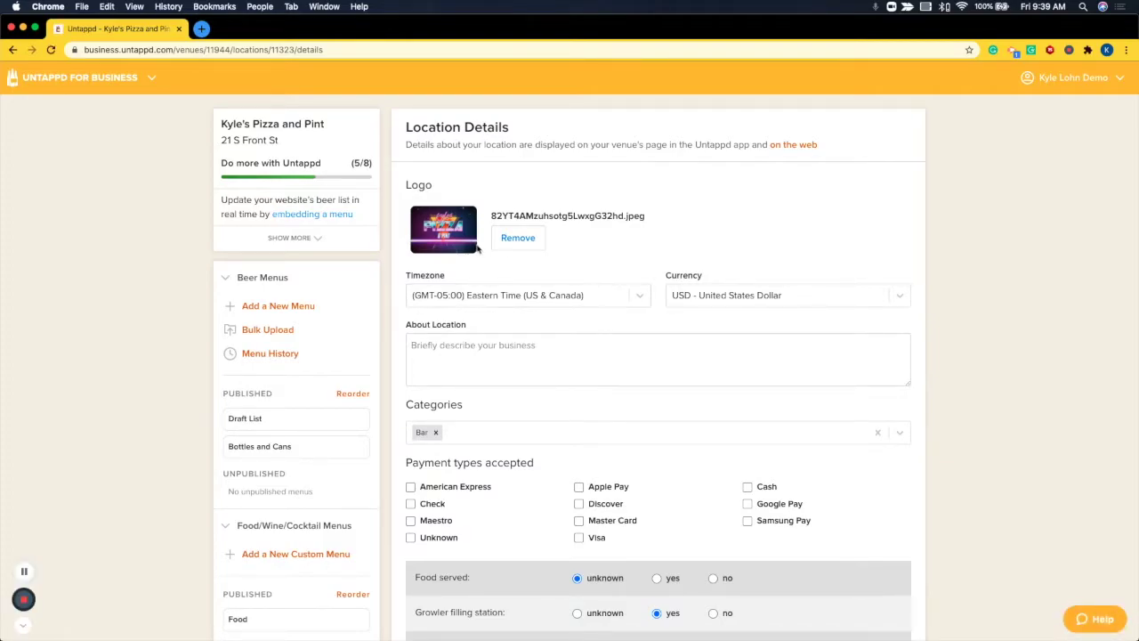
pyautogui.scroll(-4, 572, 299)
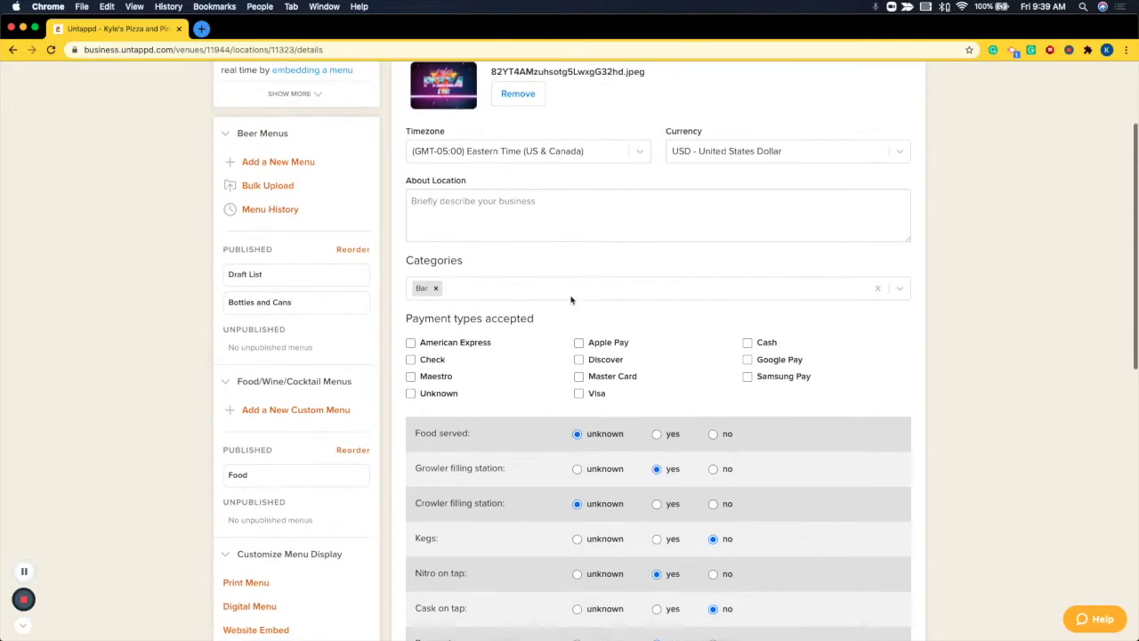
pyautogui.scroll(-1, 571, 300)
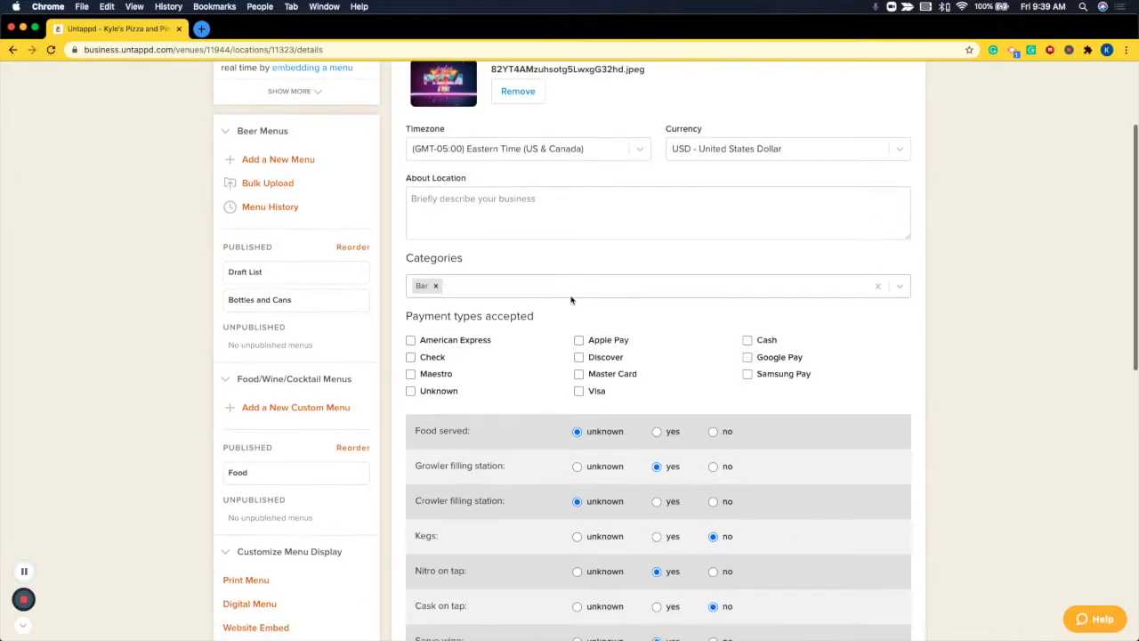
pyautogui.scroll(-5, 572, 300)
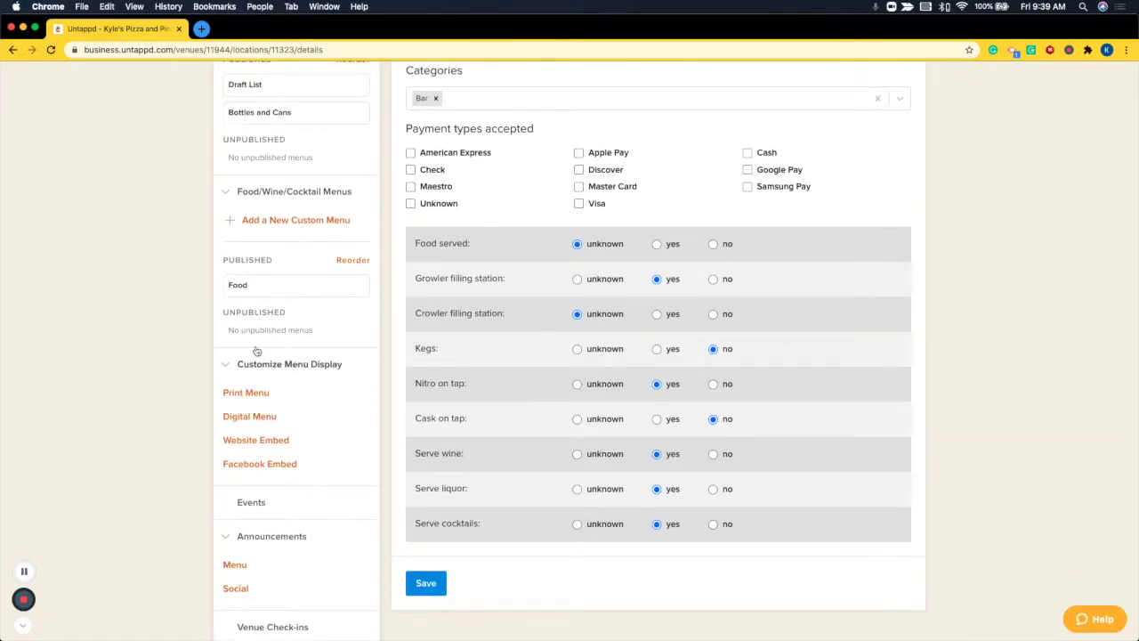
# Open the venue's location hours and review the opening times for each weekday.
pyautogui.scroll(-10, 280, 334)
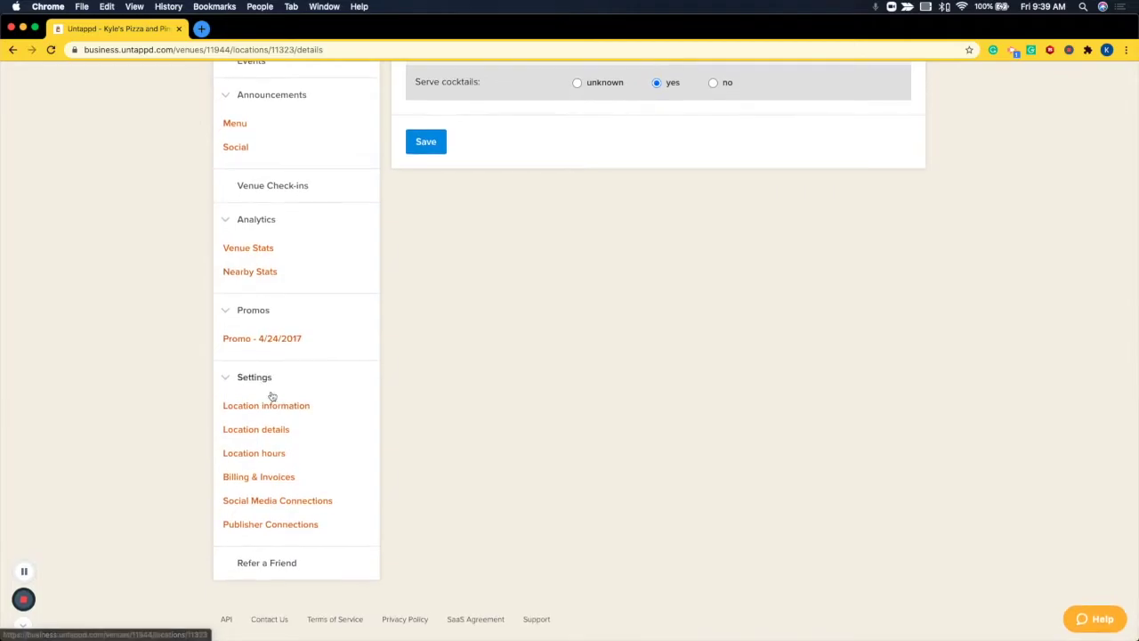
pyautogui.click(274, 453)
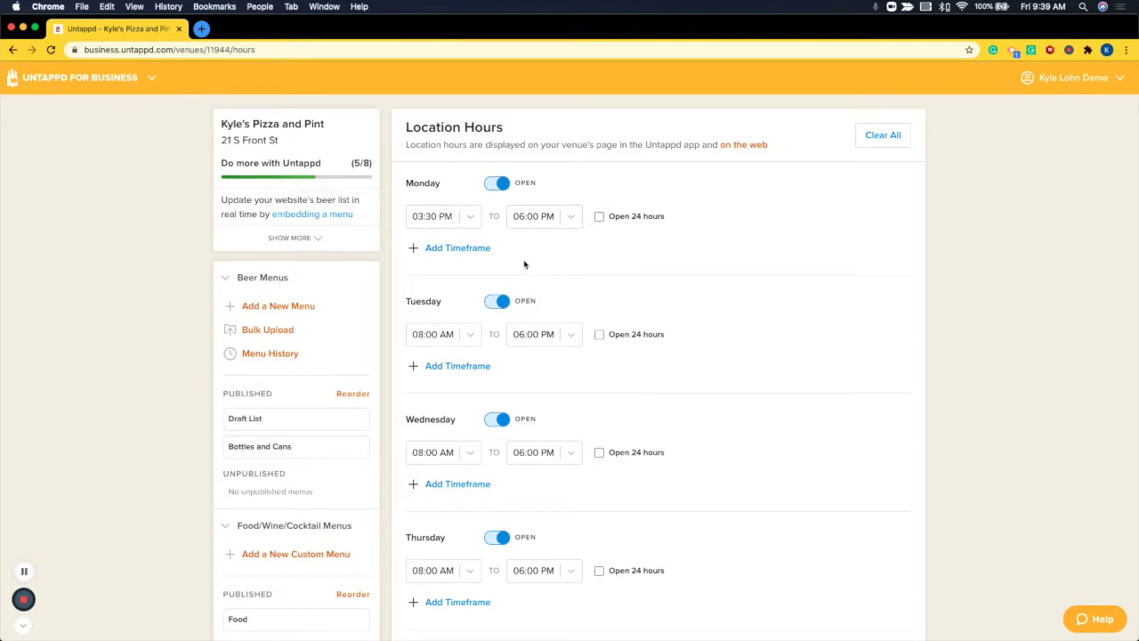
pyautogui.scroll(-5, 524, 264)
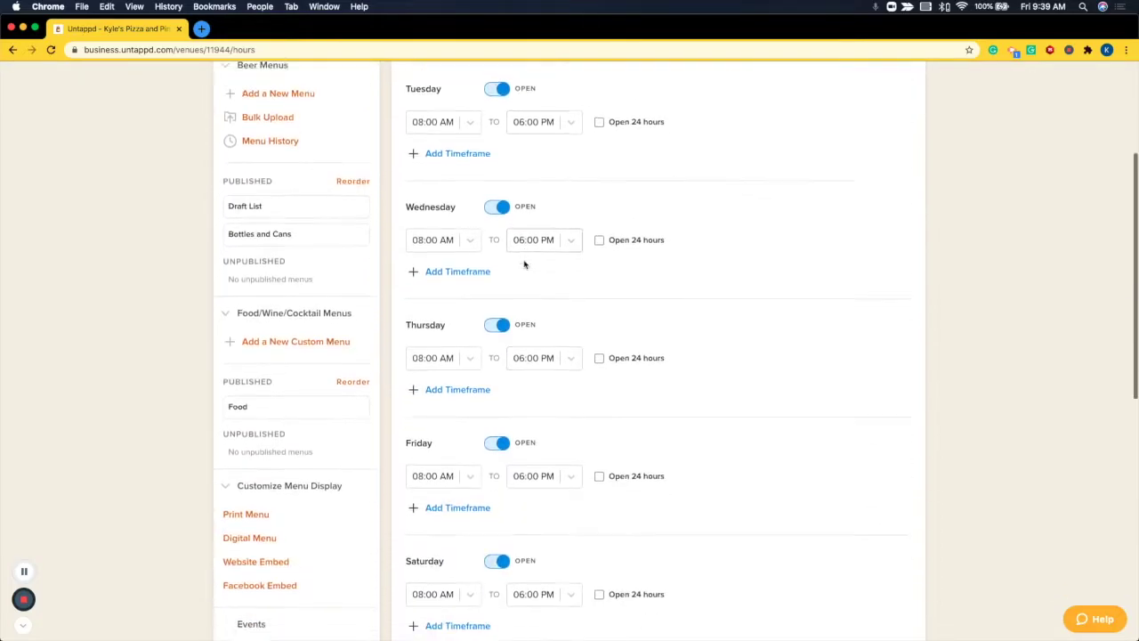
pyautogui.scroll(-2, 524, 266)
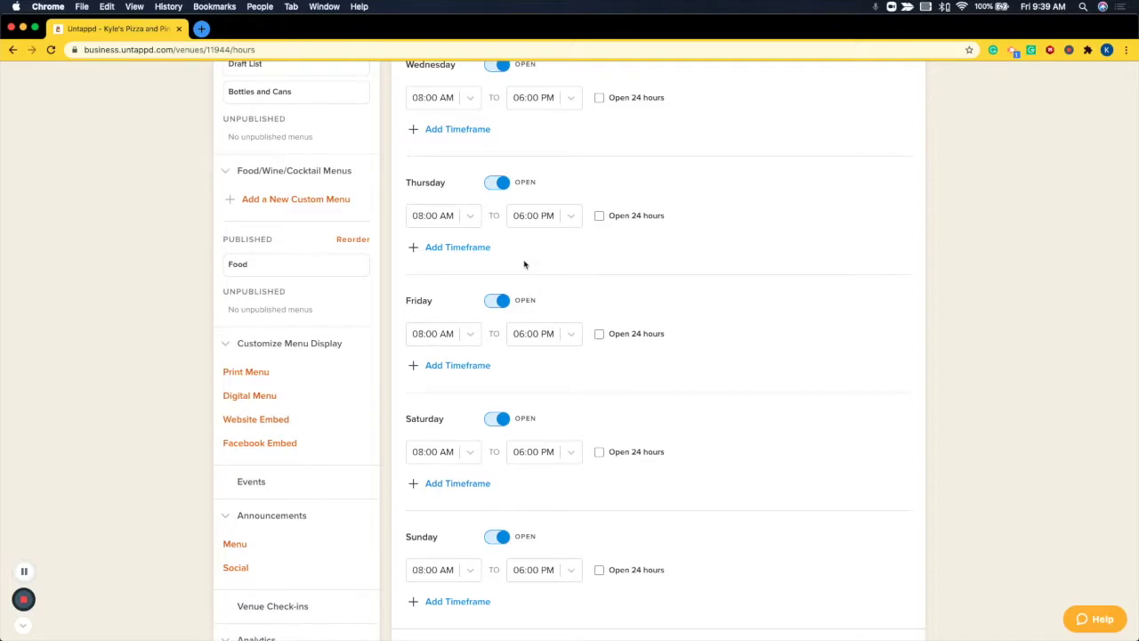
# Open the venue's social media connections to view the Facebook and Twitter linking options.
pyautogui.scroll(-3, 525, 263)
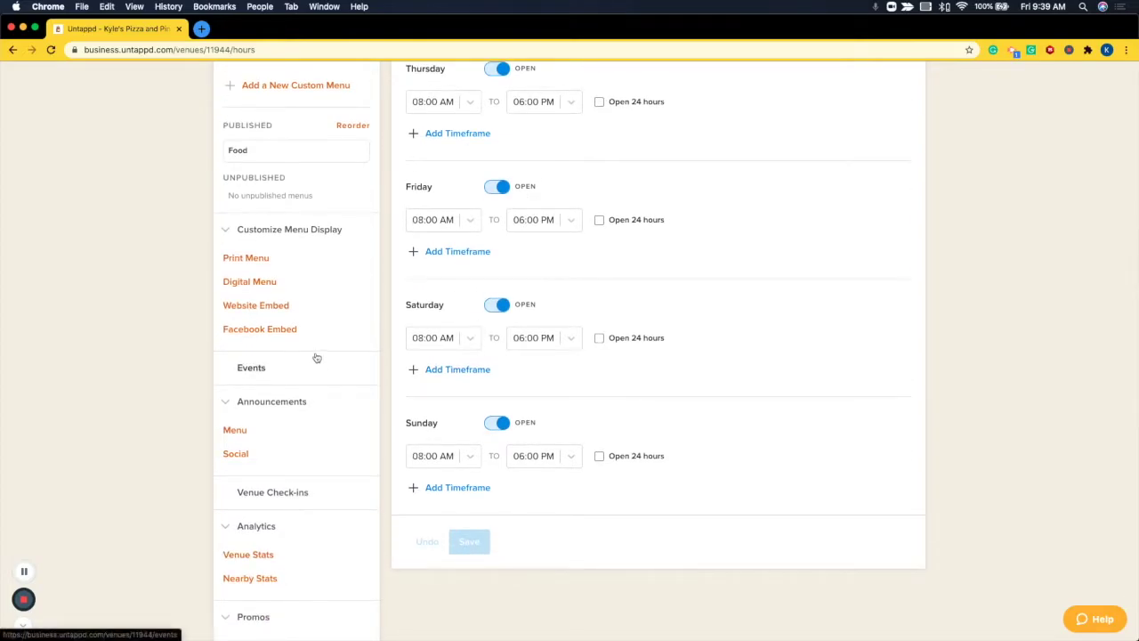
pyautogui.scroll(-8, 316, 356)
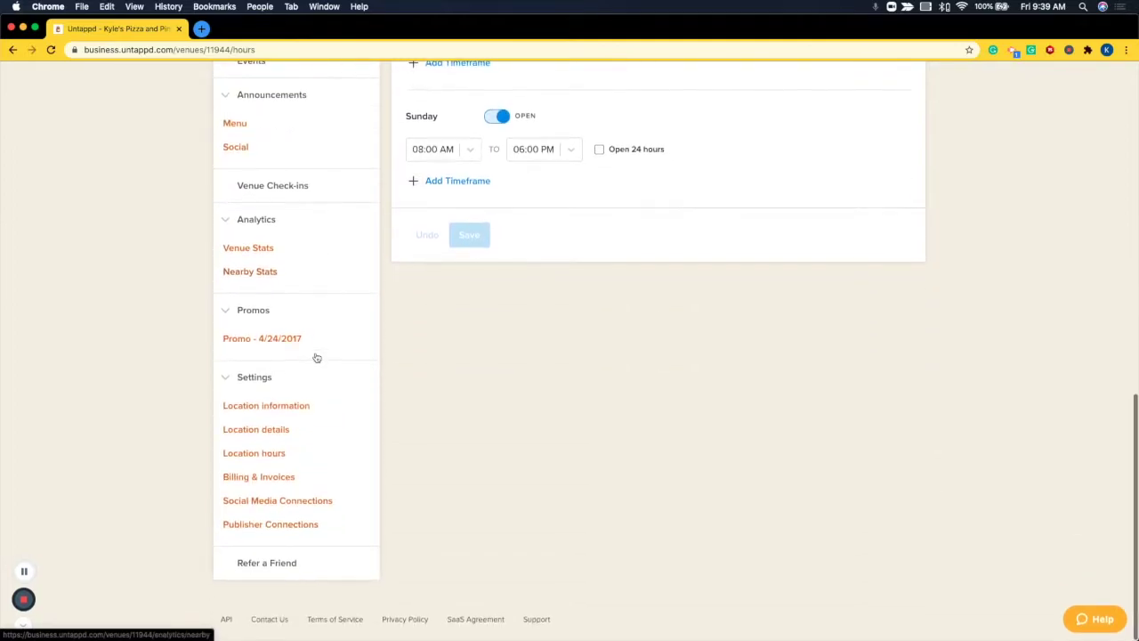
pyautogui.click(320, 504)
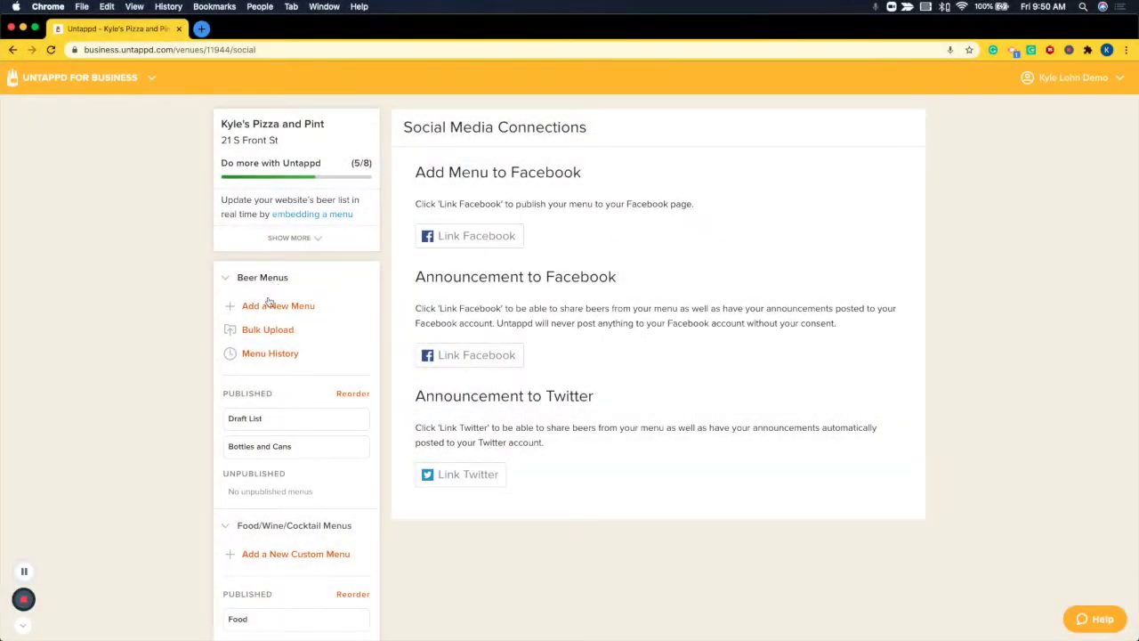
# Create a new beer menu named "Tap List" with prices shown on the Untappd app.
pyautogui.click(270, 307)
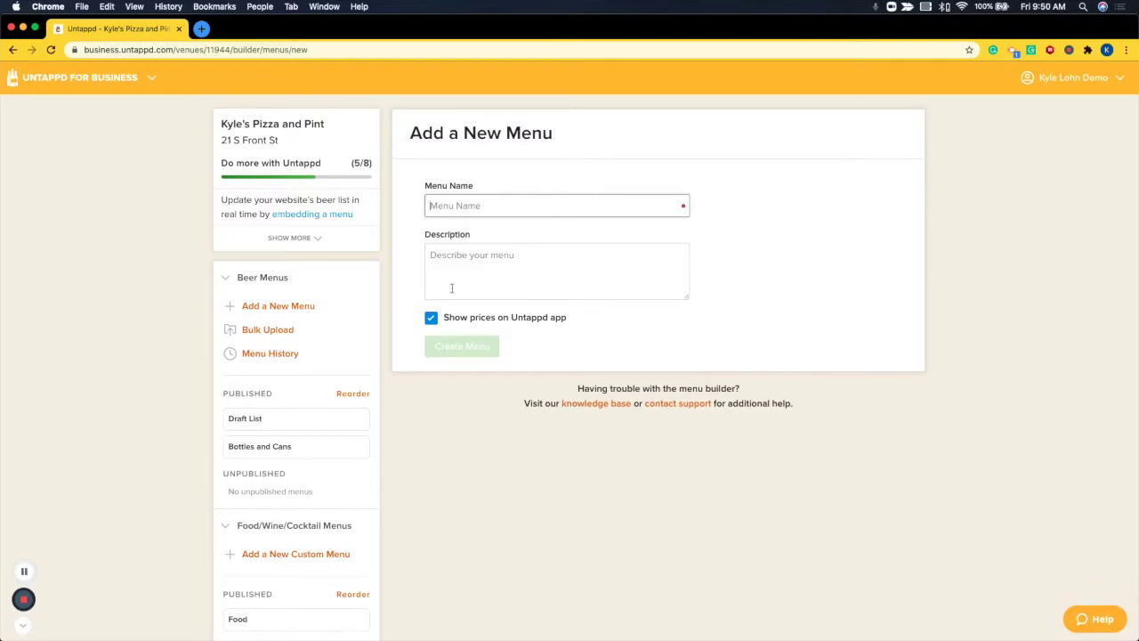
pyautogui.scroll(-2, 344, 308)
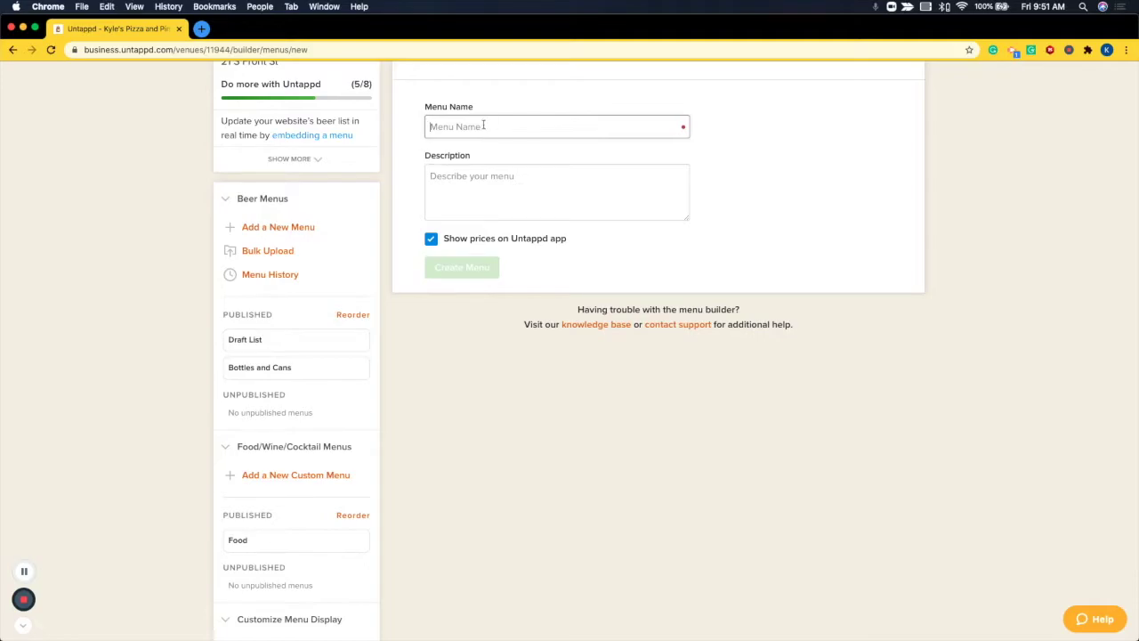
pyautogui.write('Tap ')
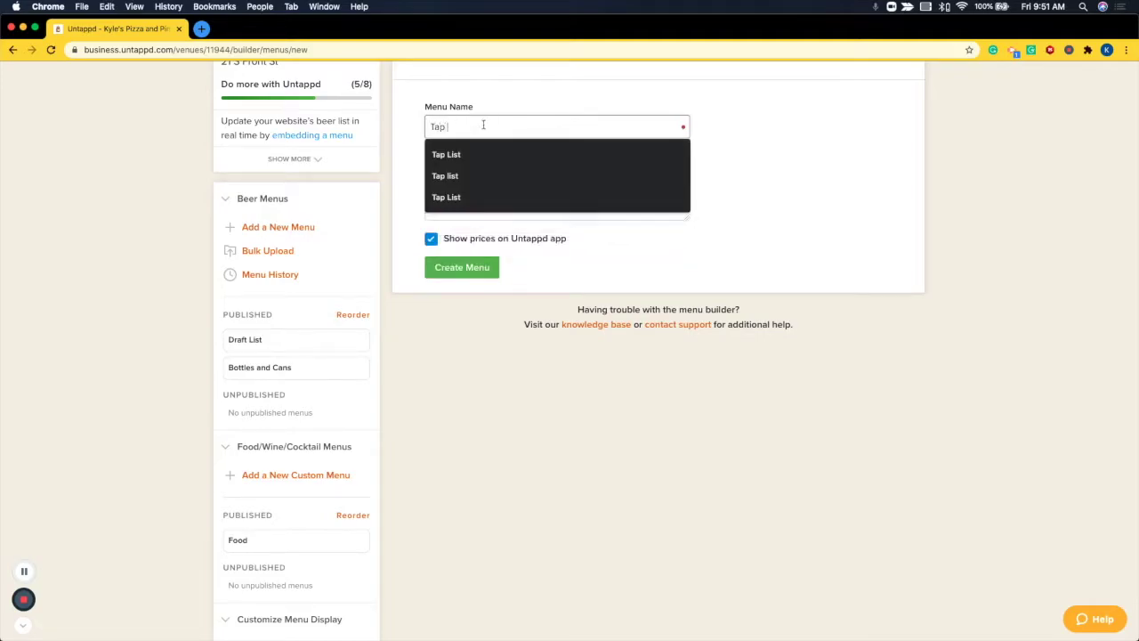
pyautogui.write('List')
pyautogui.click(473, 269)
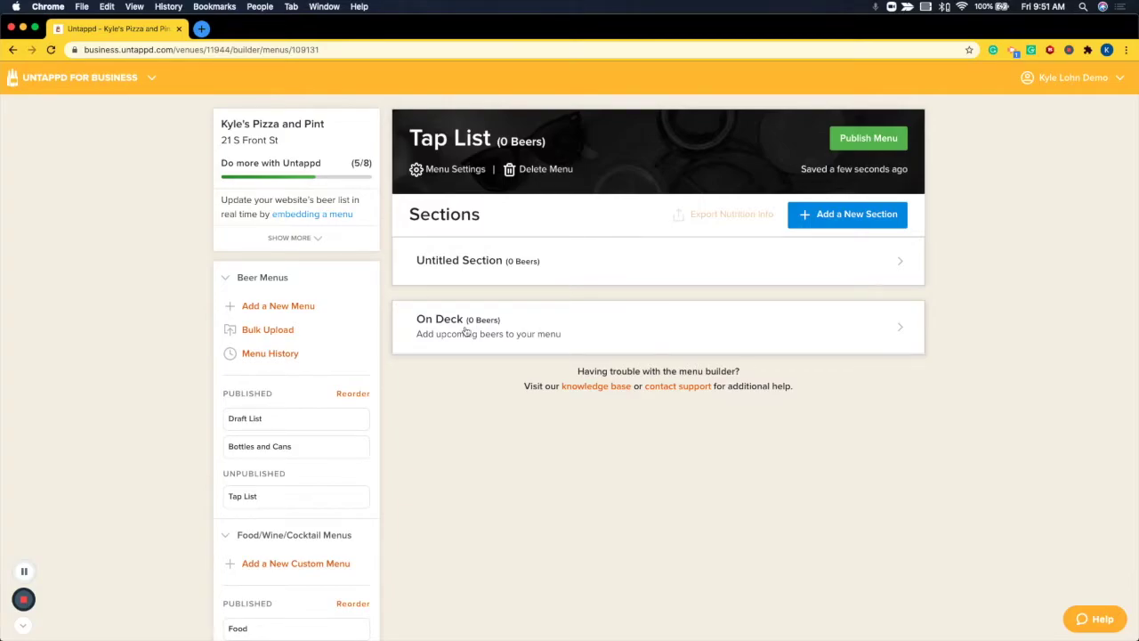
# Name the Tap List menu's untitled section "IPA" and save the section settings.
pyautogui.click(492, 261)
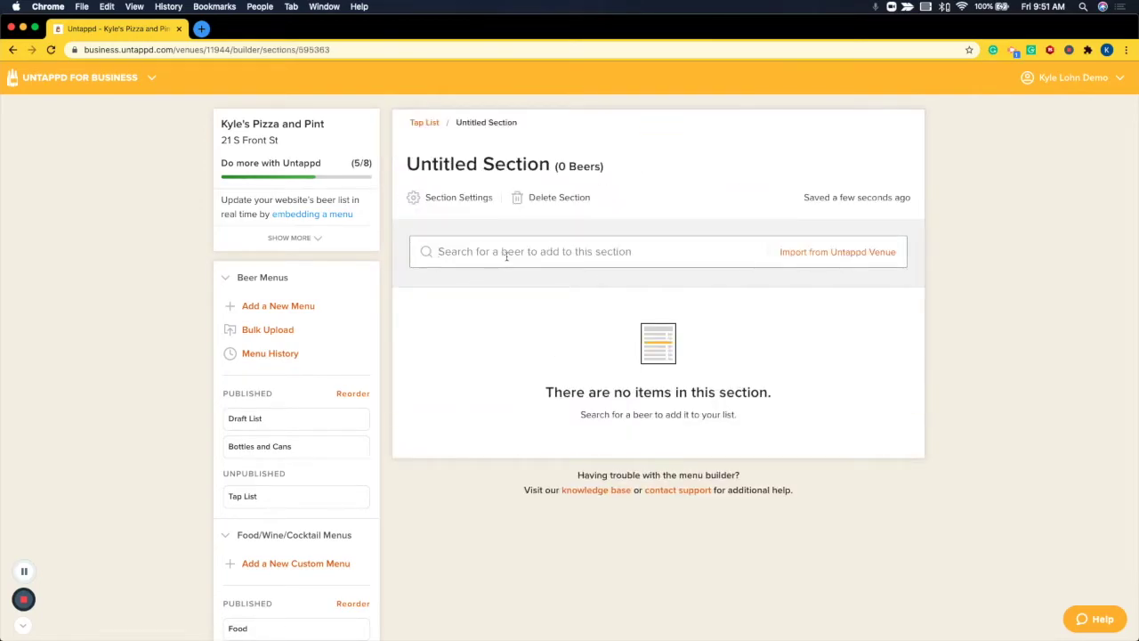
pyautogui.click(465, 199)
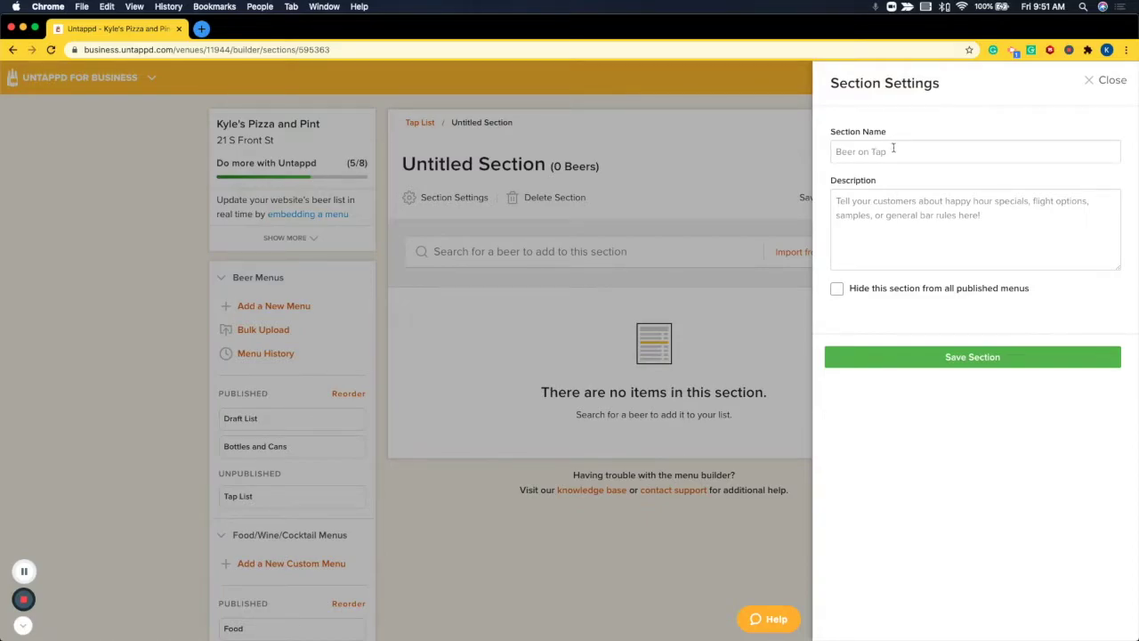
pyautogui.click(894, 149)
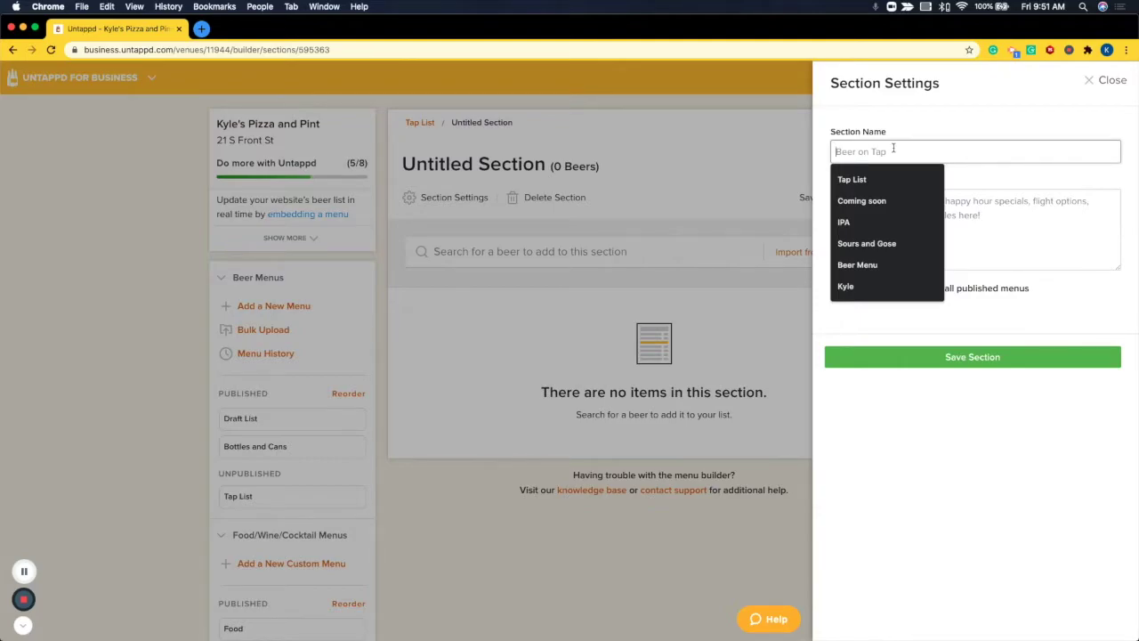
pyautogui.write('IPA')
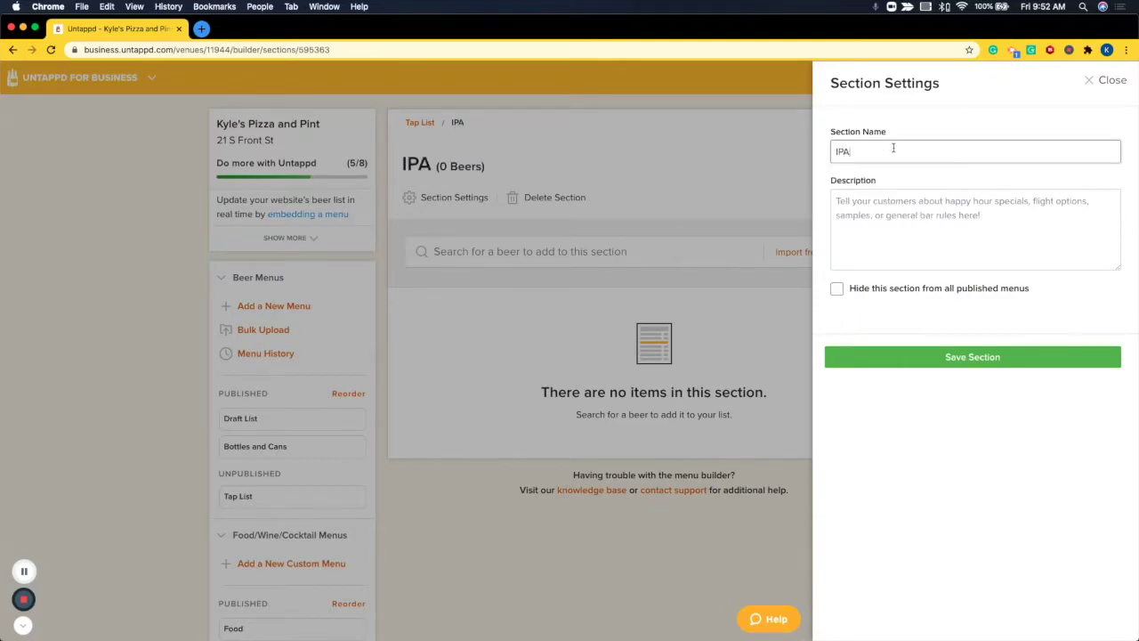
pyautogui.click(957, 356)
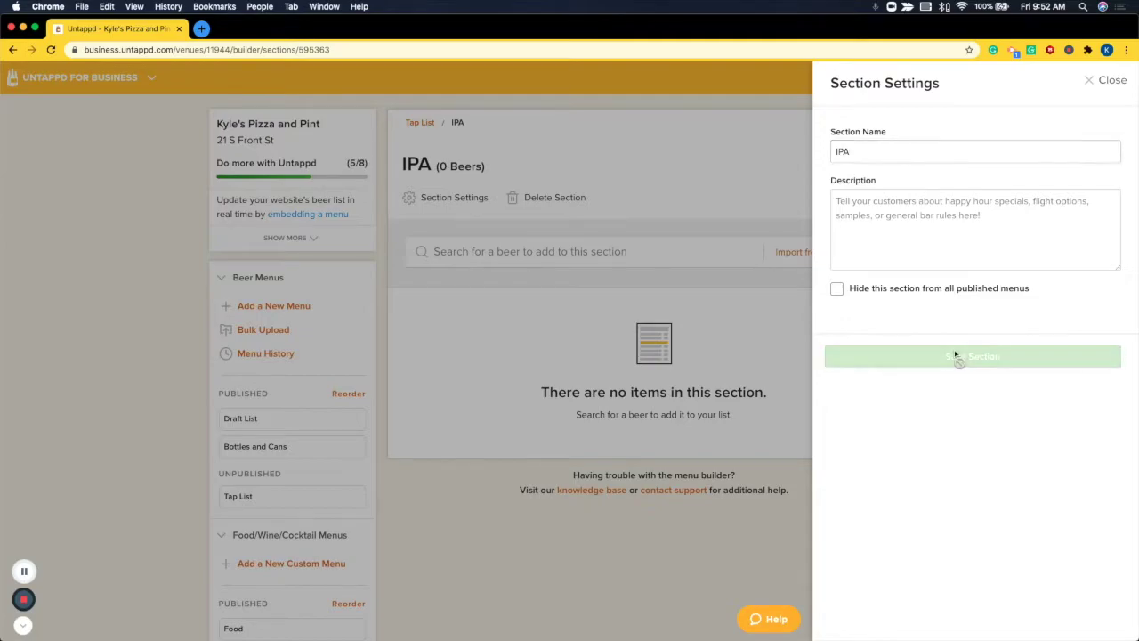
# Search for "long needle new" and add New Anthem Beer Project's Long Needle (2020) to the IPA section.
pyautogui.click(579, 251)
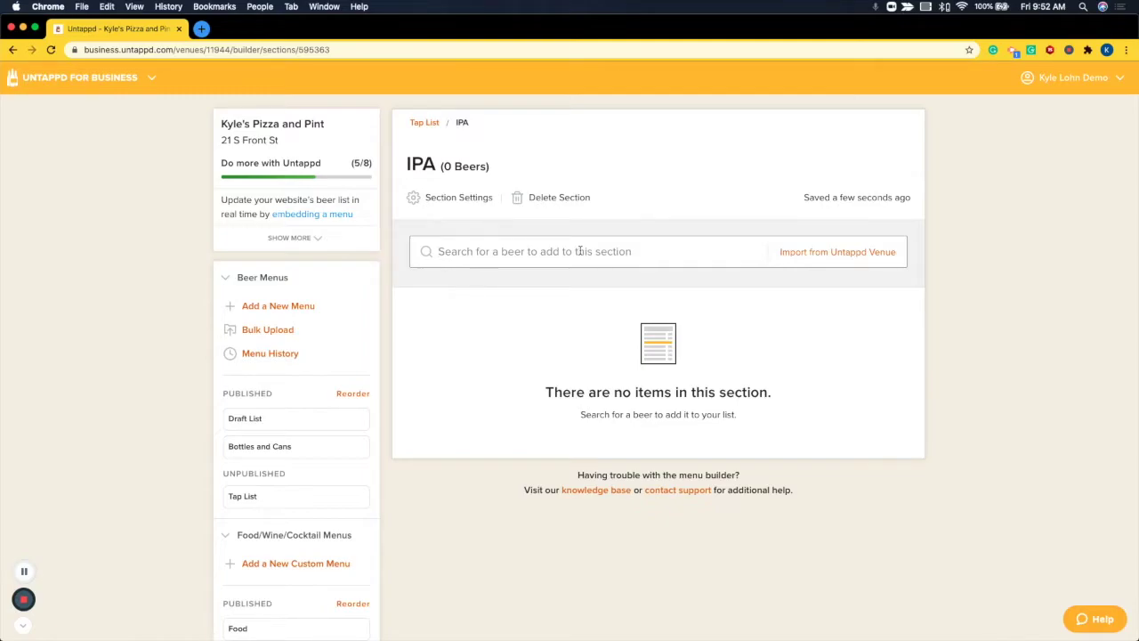
pyautogui.click(579, 251)
pyautogui.write('long')
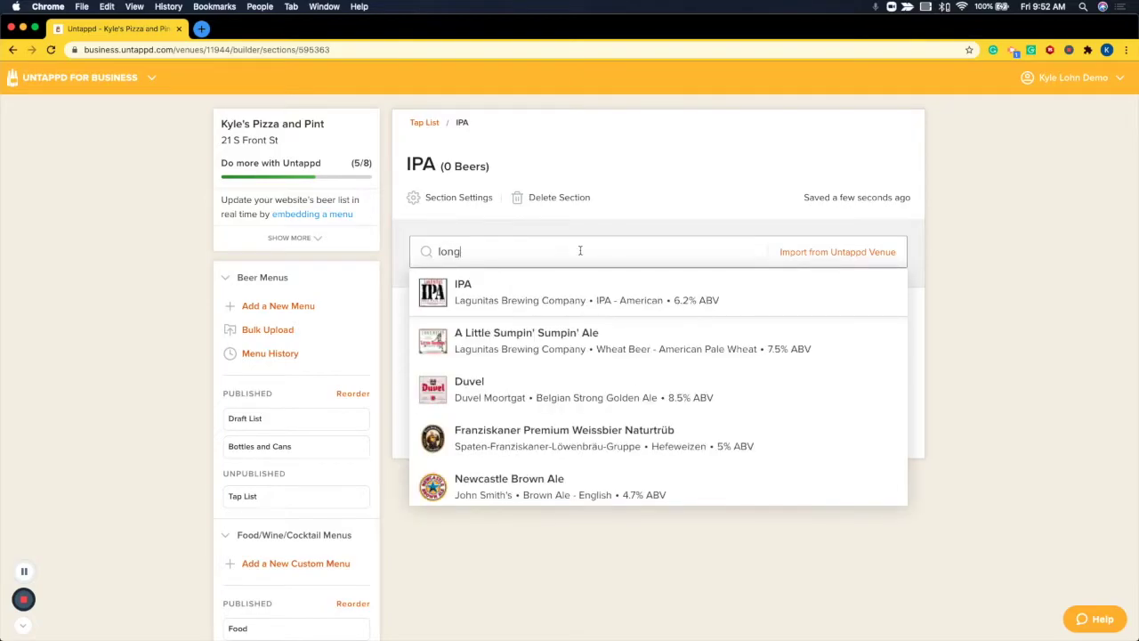
pyautogui.write(' needle new')
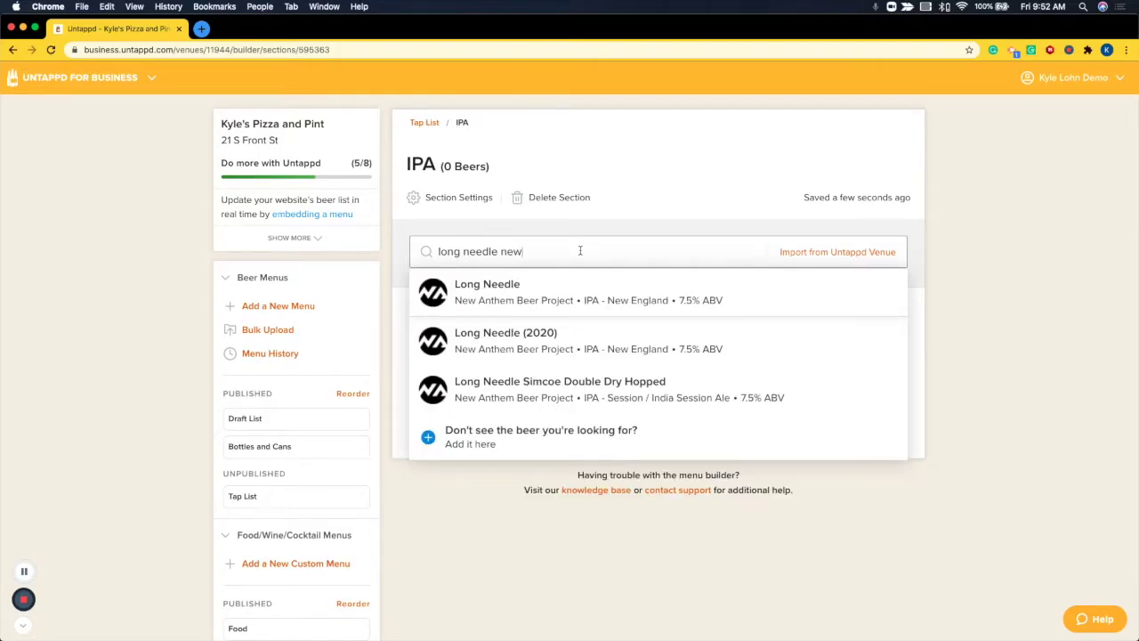
pyautogui.click(581, 338)
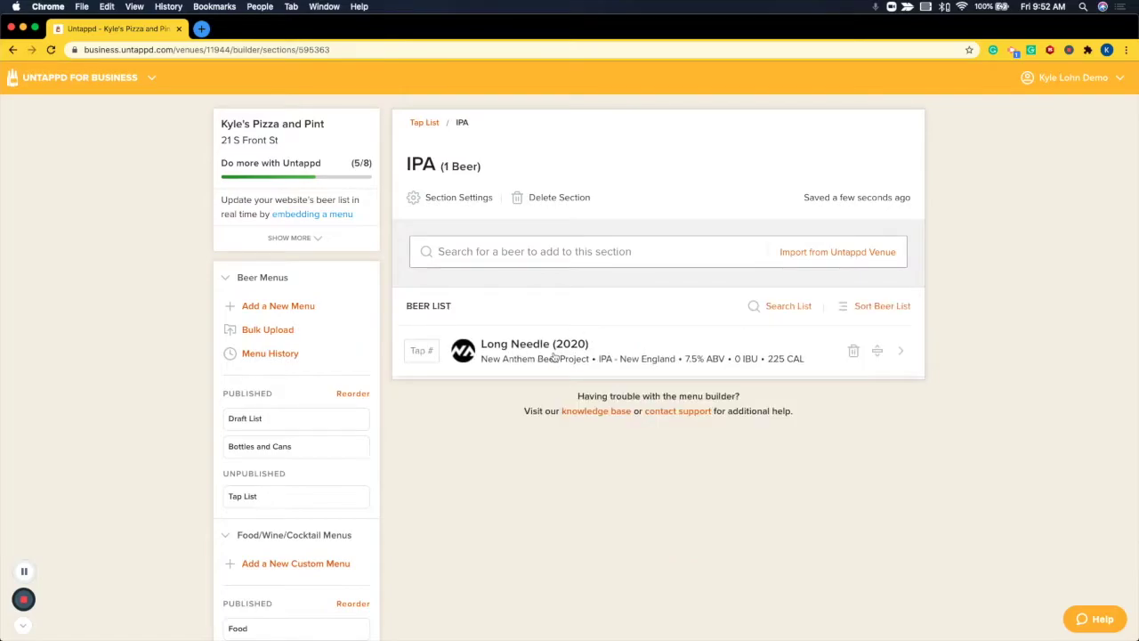
# Open the Long Needle (2020) item and review its label image, name, style, brewery, description, ABV, IBU and calories.
pyautogui.click(584, 359)
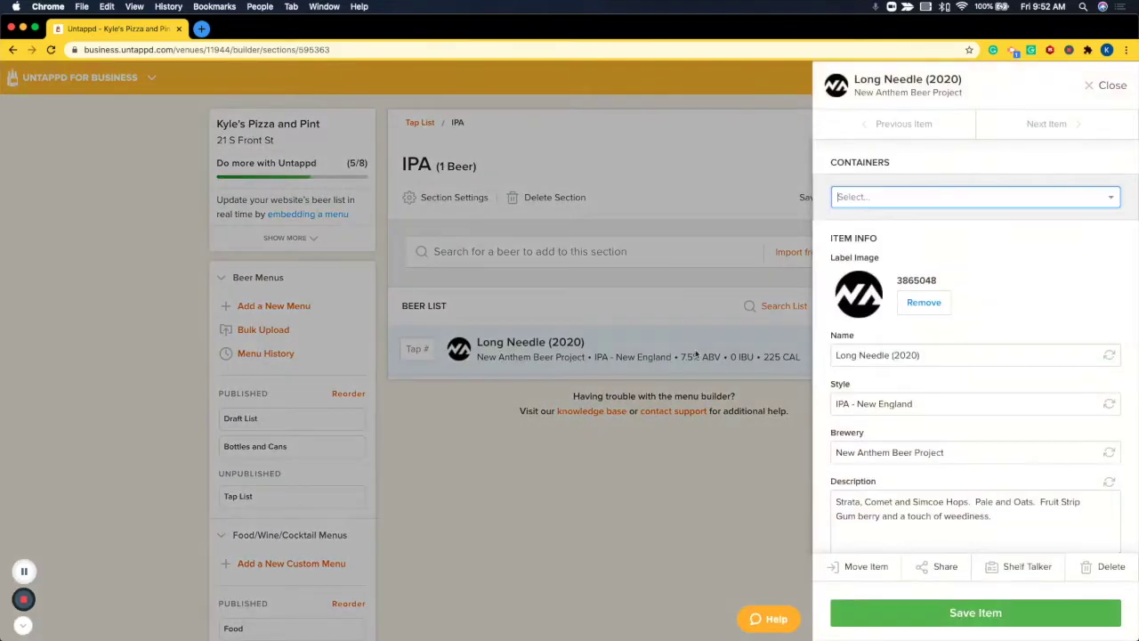
pyautogui.scroll(-2, 858, 307)
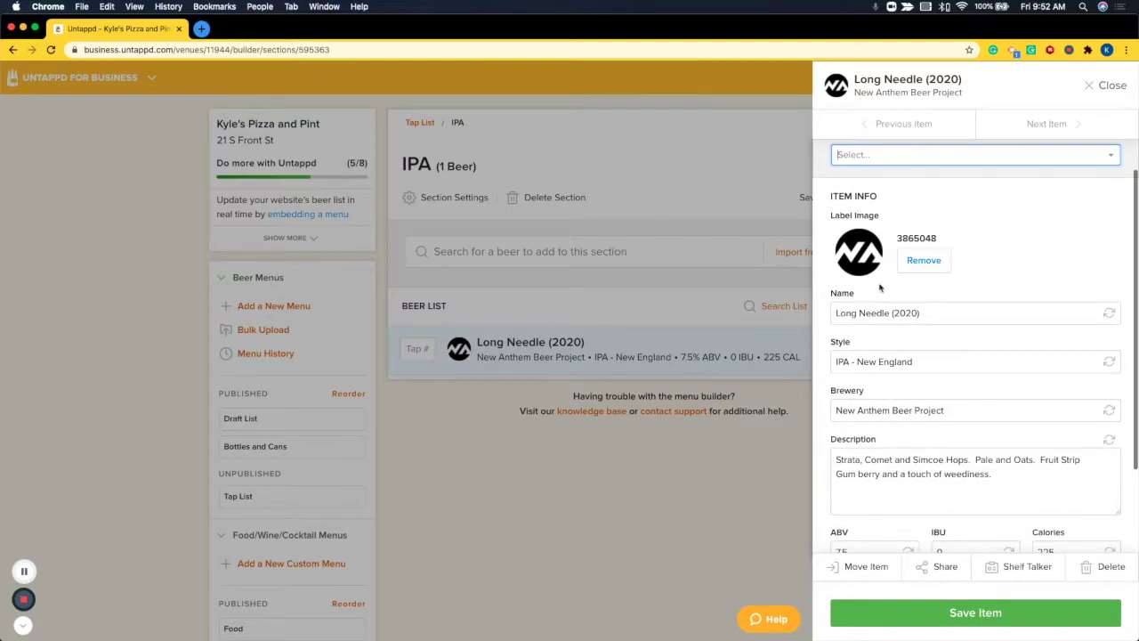
pyautogui.scroll(-4, 879, 287)
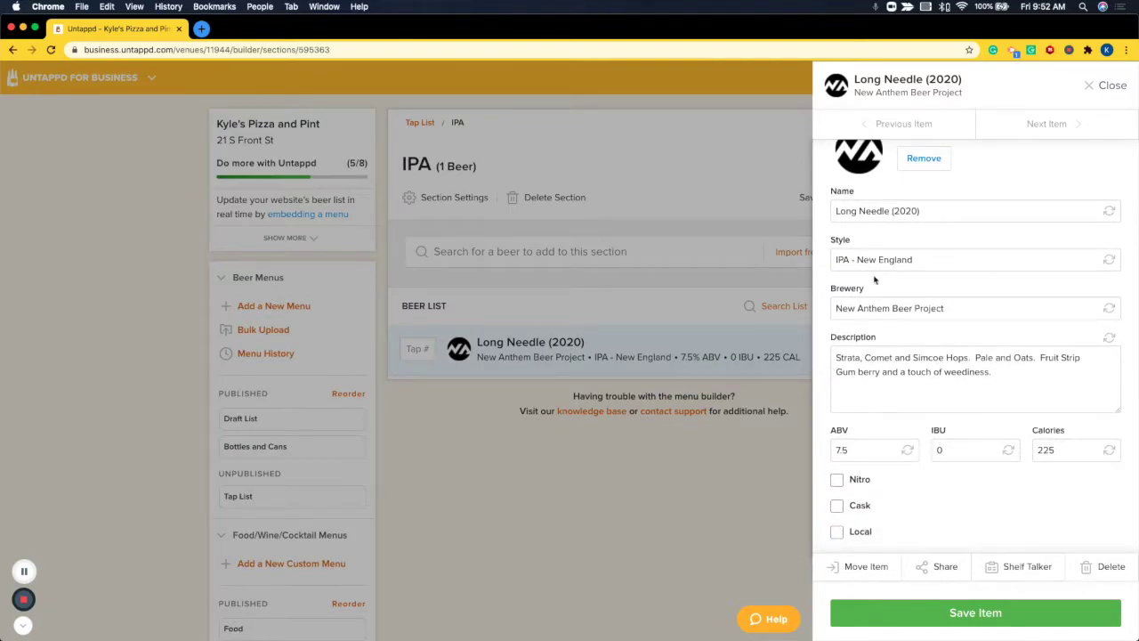
pyautogui.scroll(1, 869, 304)
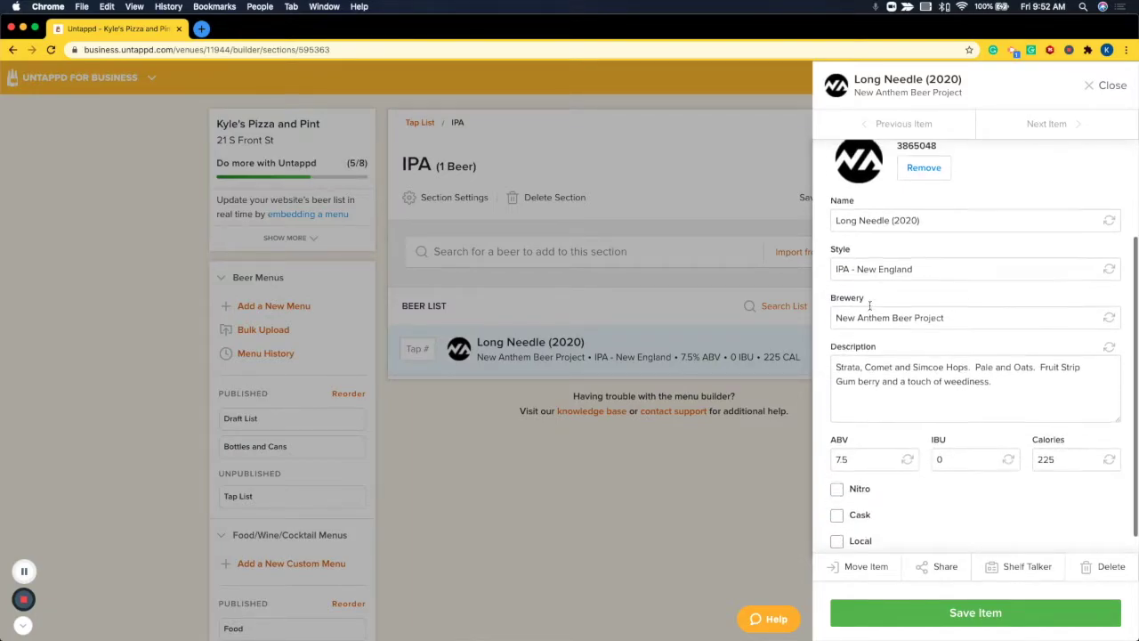
pyautogui.scroll(1, 886, 256)
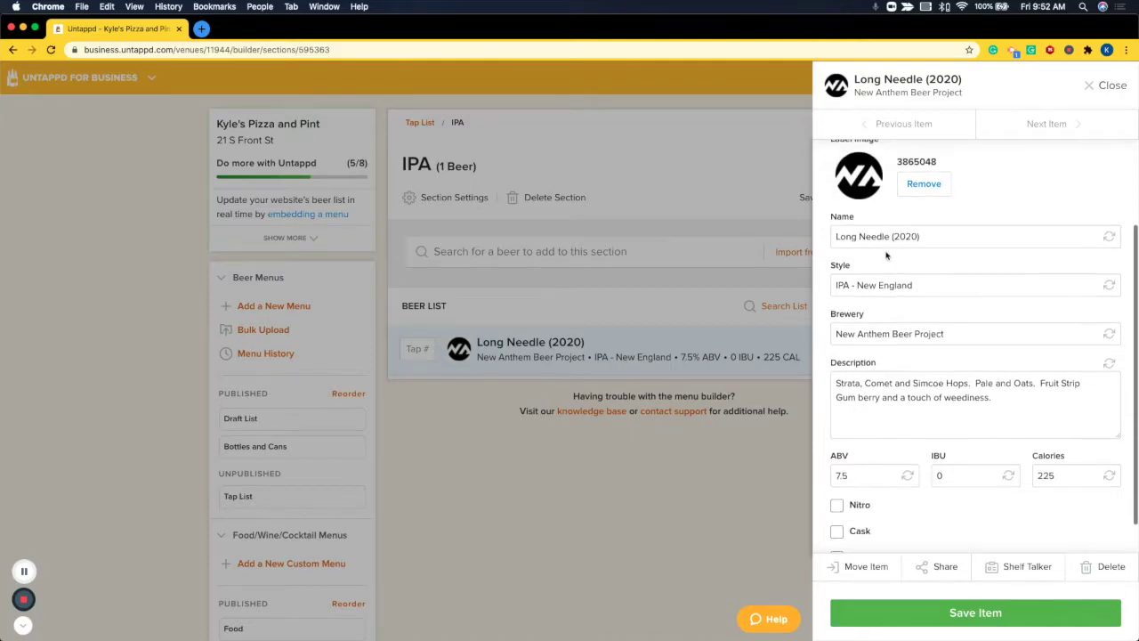
pyautogui.scroll(2, 886, 256)
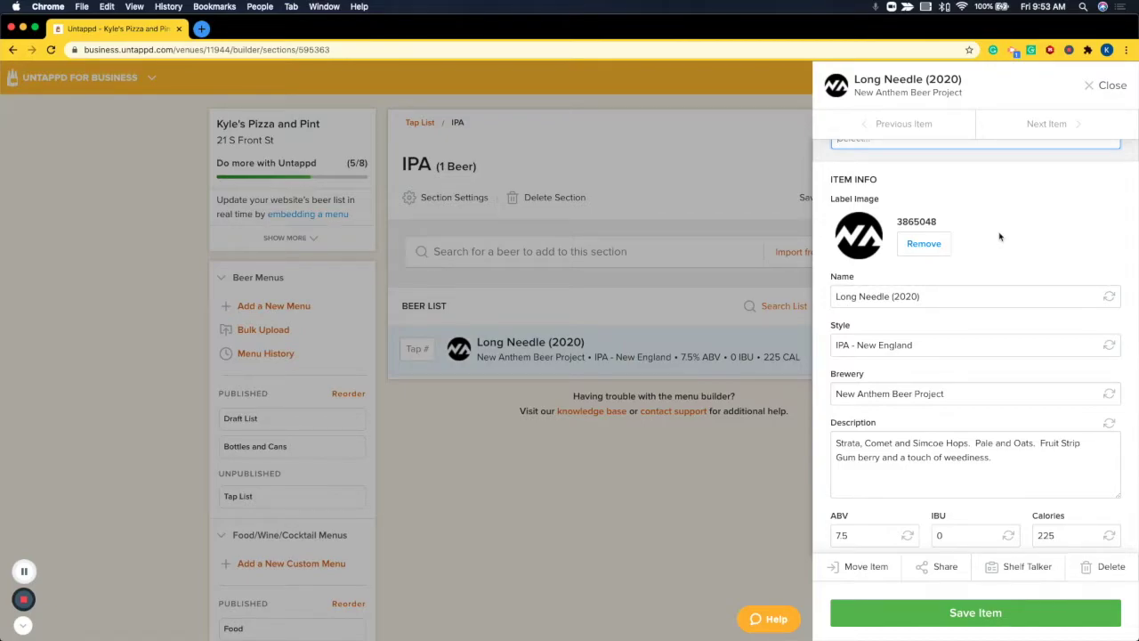
pyautogui.scroll(2, 910, 290)
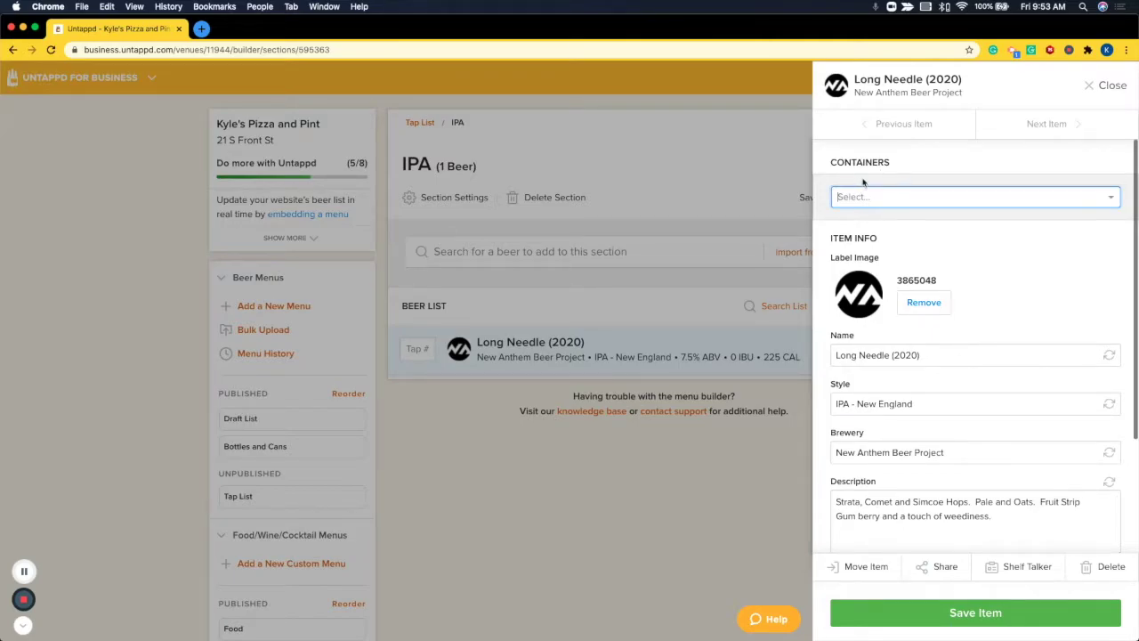
# Add 12oz Draft and Pint containers to Long Needle (2020), leaving both prices blank.
pyautogui.click(854, 196)
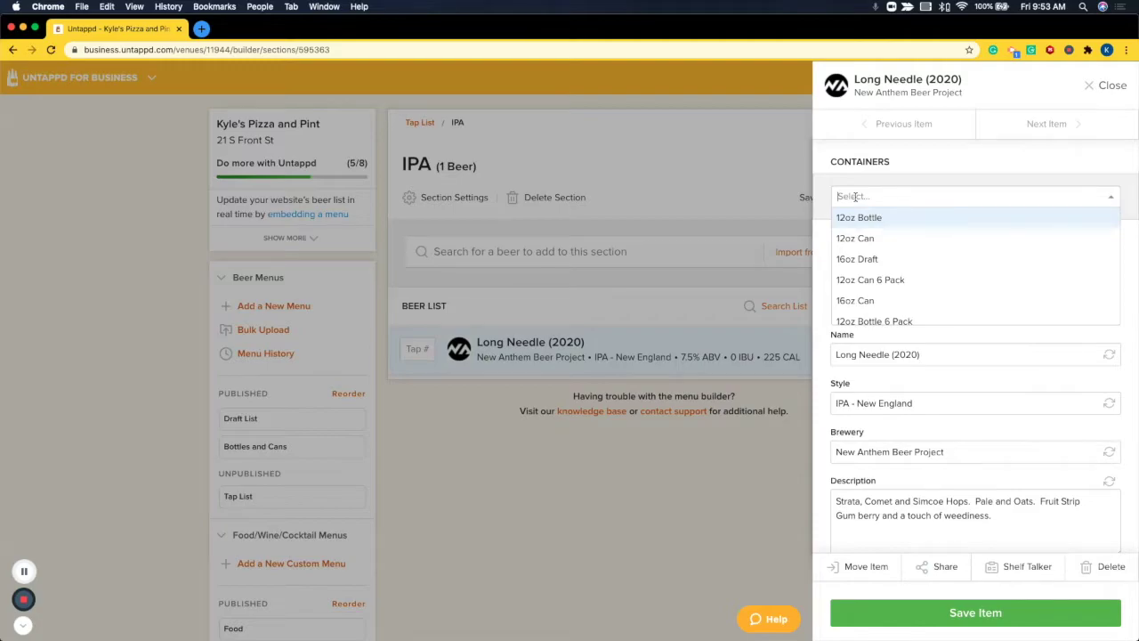
pyautogui.write('12oz draft')
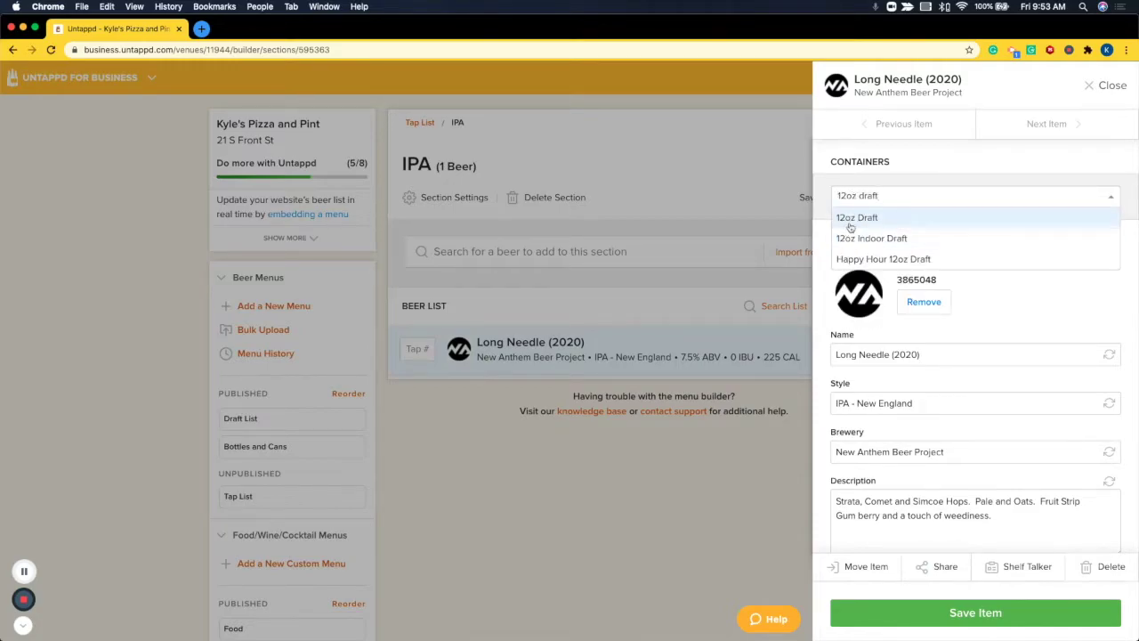
pyautogui.click(838, 217)
pyautogui.click(863, 197)
pyautogui.write('Pint')
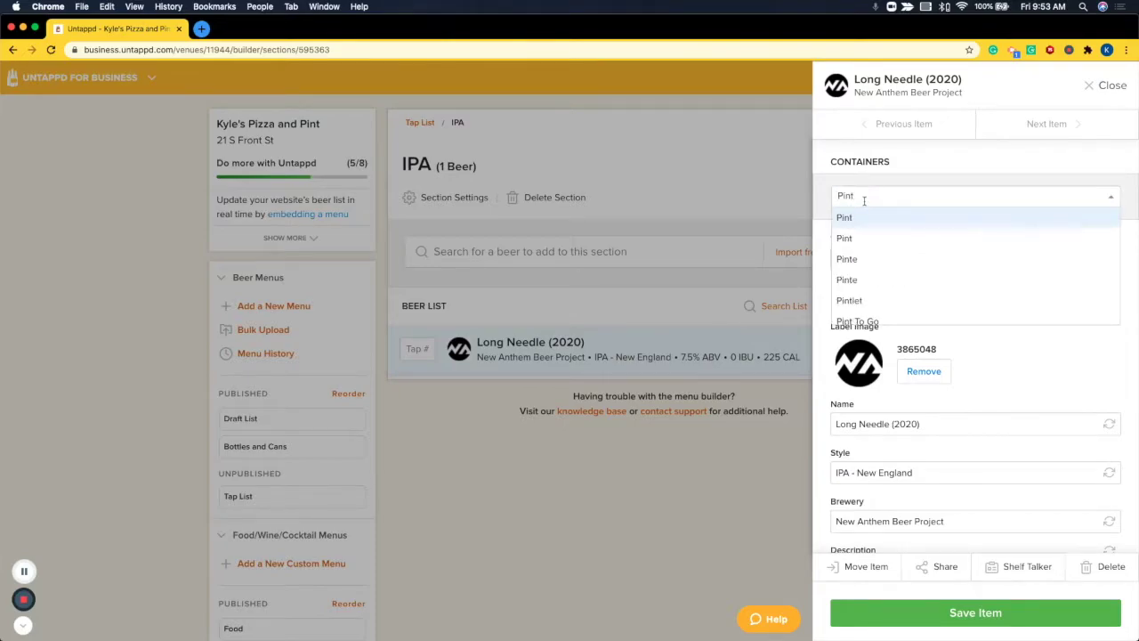
pyautogui.click(867, 218)
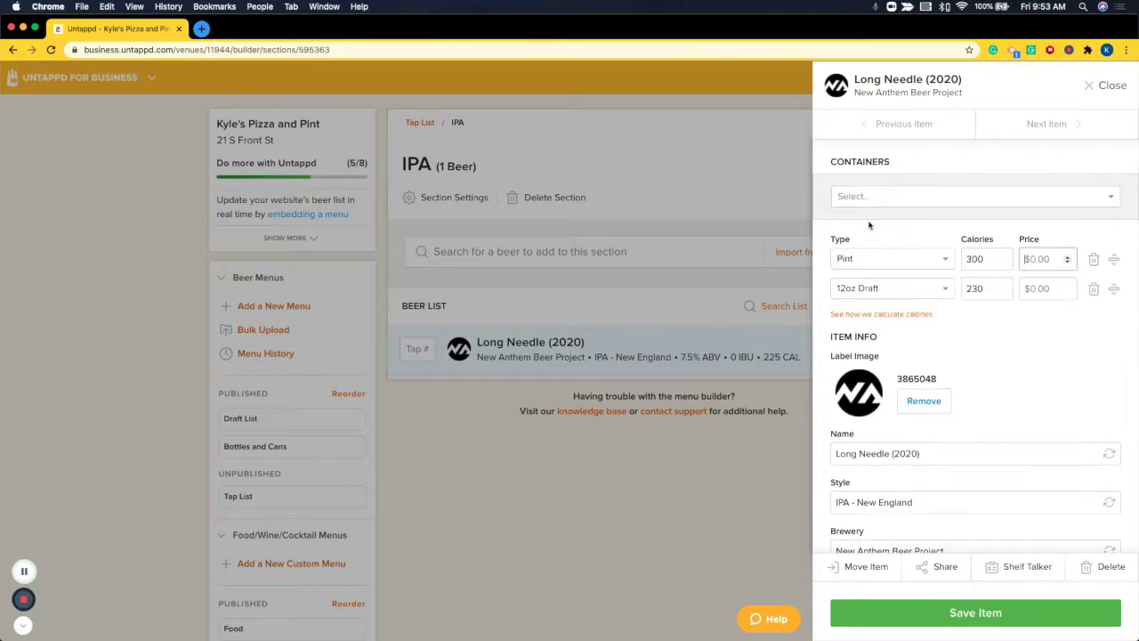
pyautogui.click(1037, 288)
pyautogui.click(1038, 259)
# View the beer's social sharing options, and preview its shelf talker settings with the 3 x 3.5 in size and black background.
pyautogui.click(937, 568)
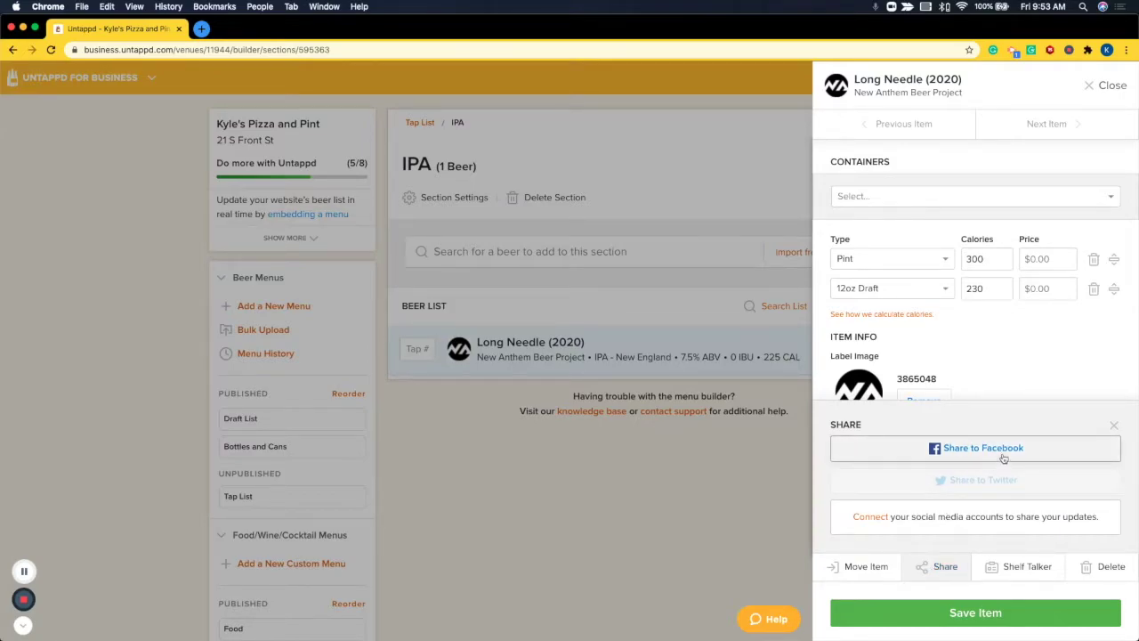
pyautogui.click(1113, 427)
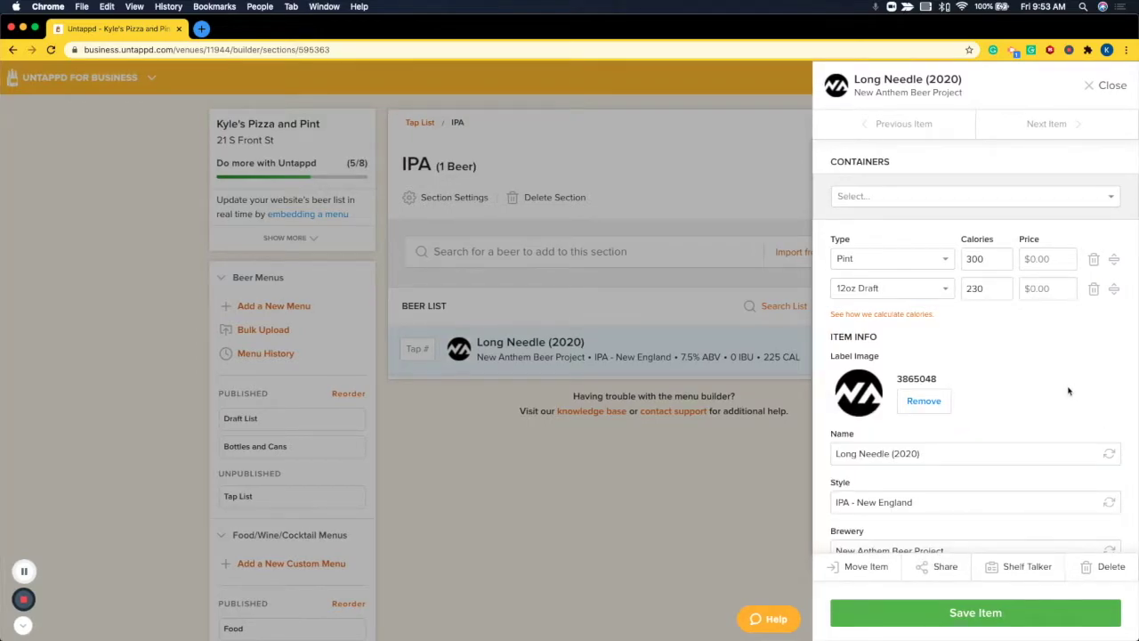
pyautogui.click(1024, 566)
pyautogui.click(850, 455)
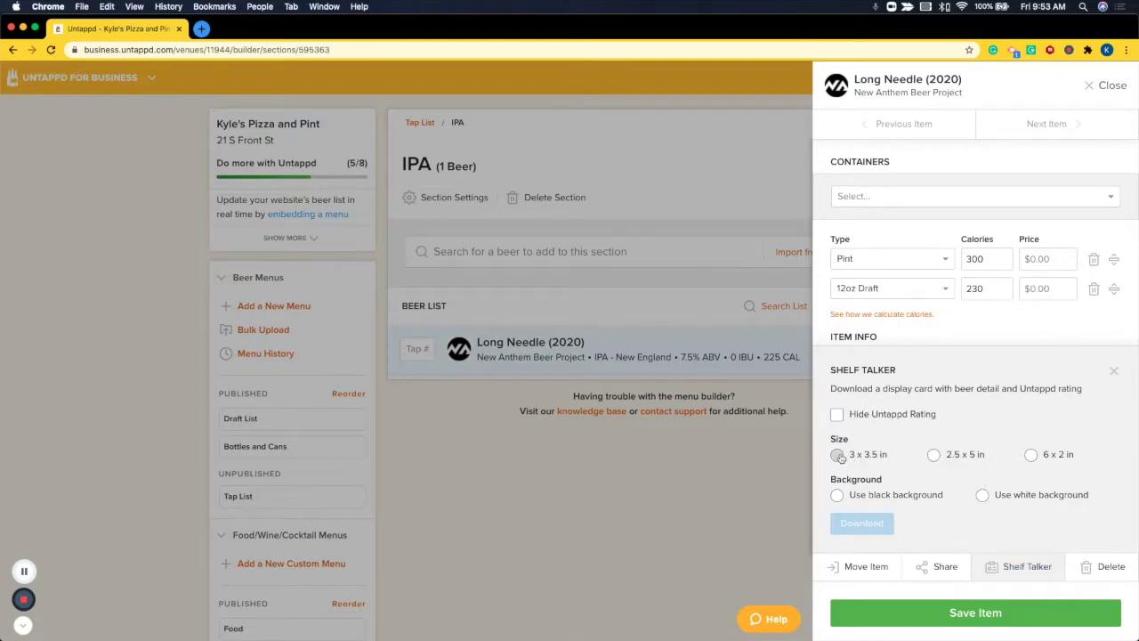
pyautogui.click(854, 495)
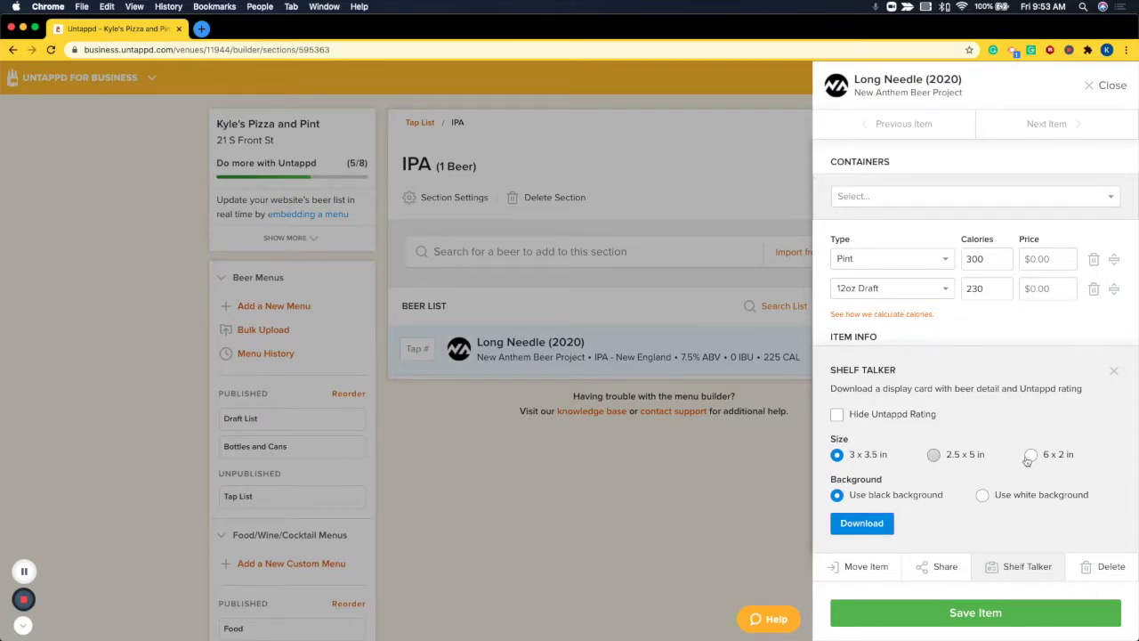
pyautogui.click(1114, 371)
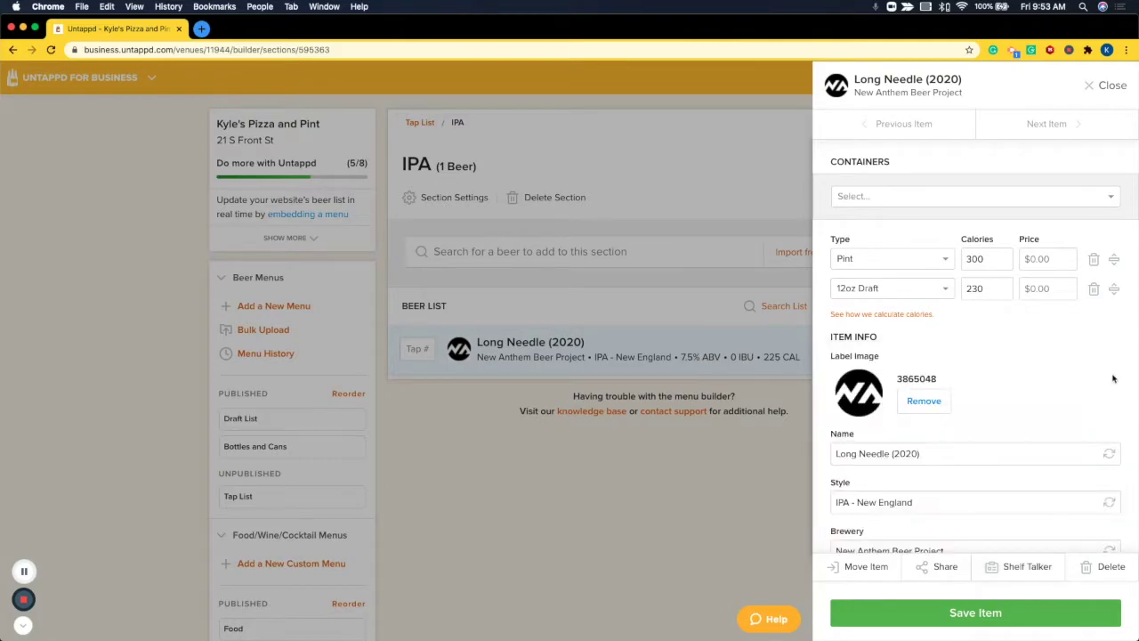
# Save the Long Needle (2020) item and add Bell's Brewery Two Hearted Ale to the IPA section.
pyautogui.click(984, 612)
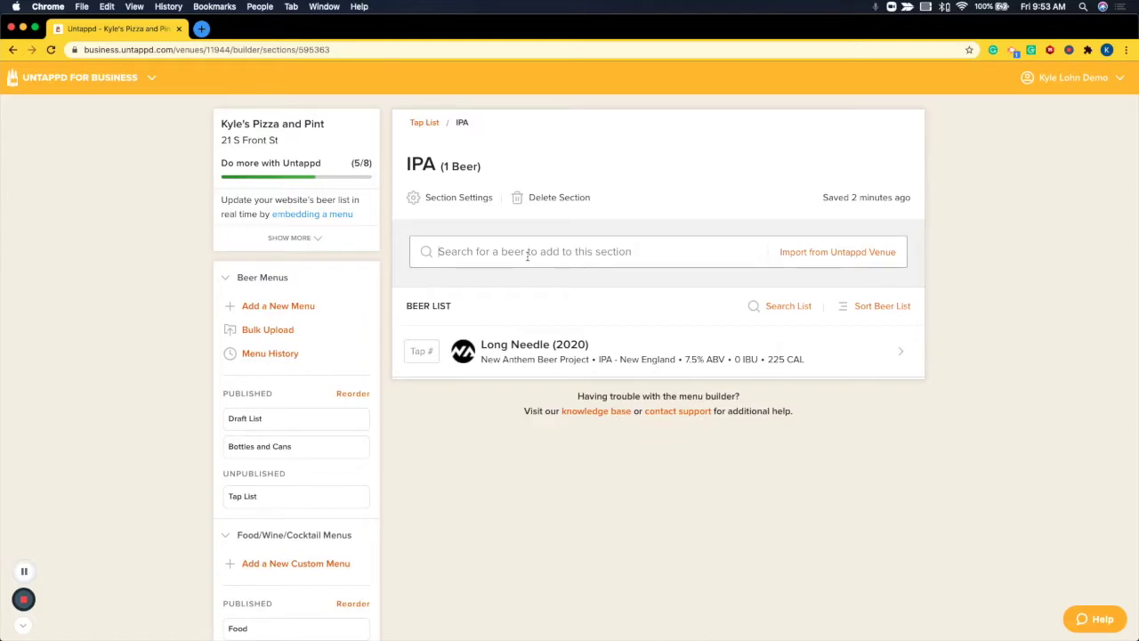
pyautogui.write('two hearted')
pyautogui.click(549, 289)
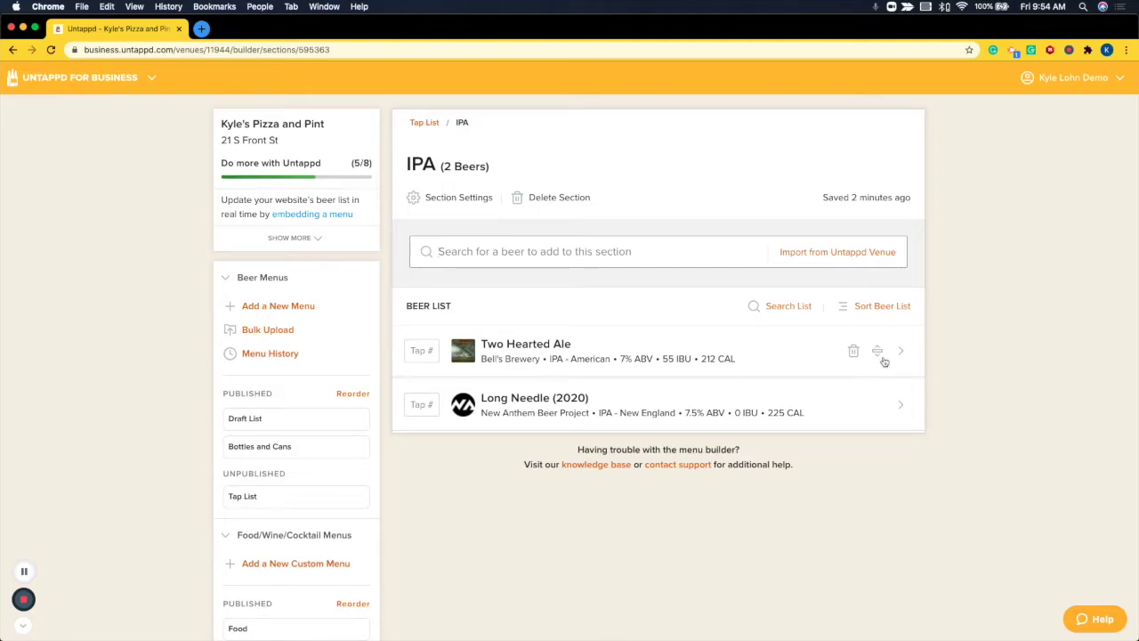
# Move Two Hearted Ale below Long Needle (2020) and sort the IPA beer list by tap number.
pyautogui.moveTo(884, 361); pyautogui.dragTo(879, 390)
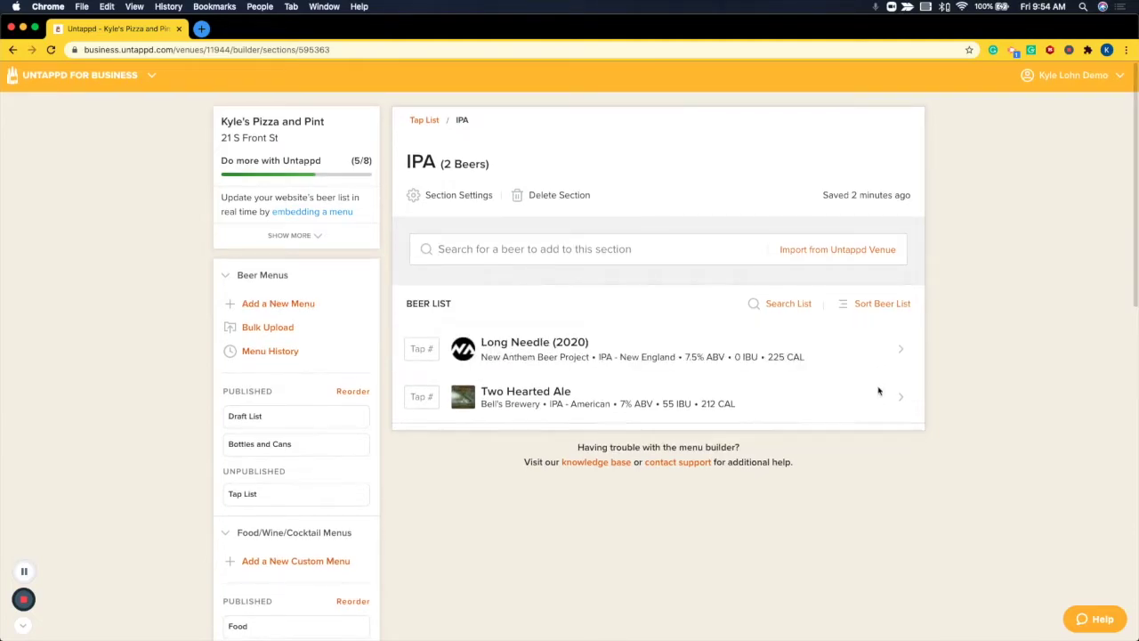
pyautogui.click(896, 307)
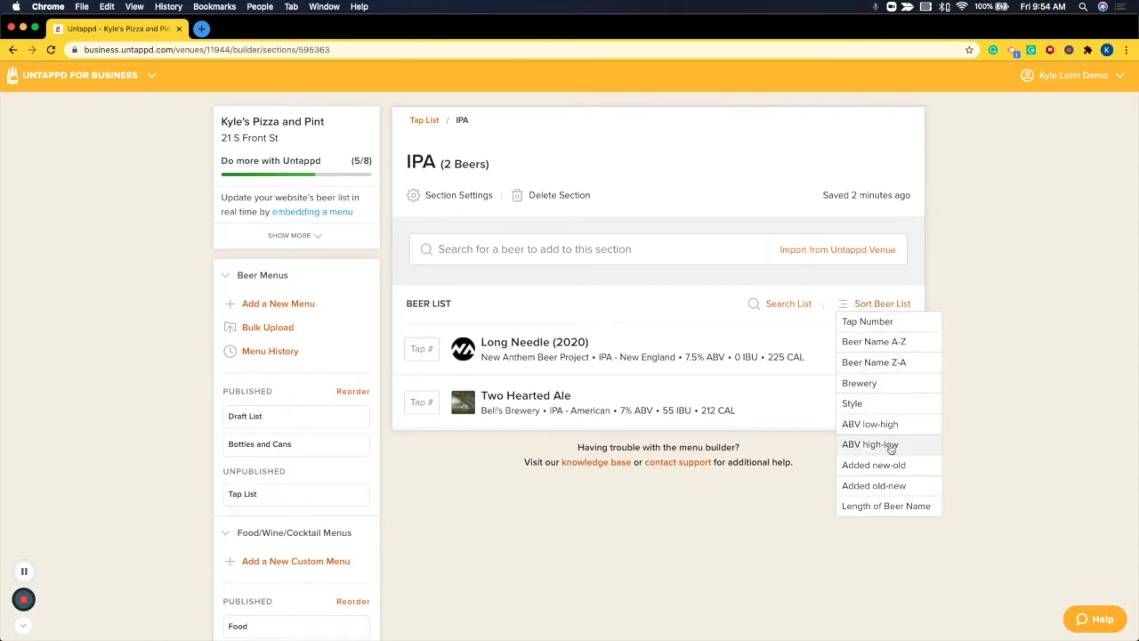
pyautogui.click(886, 324)
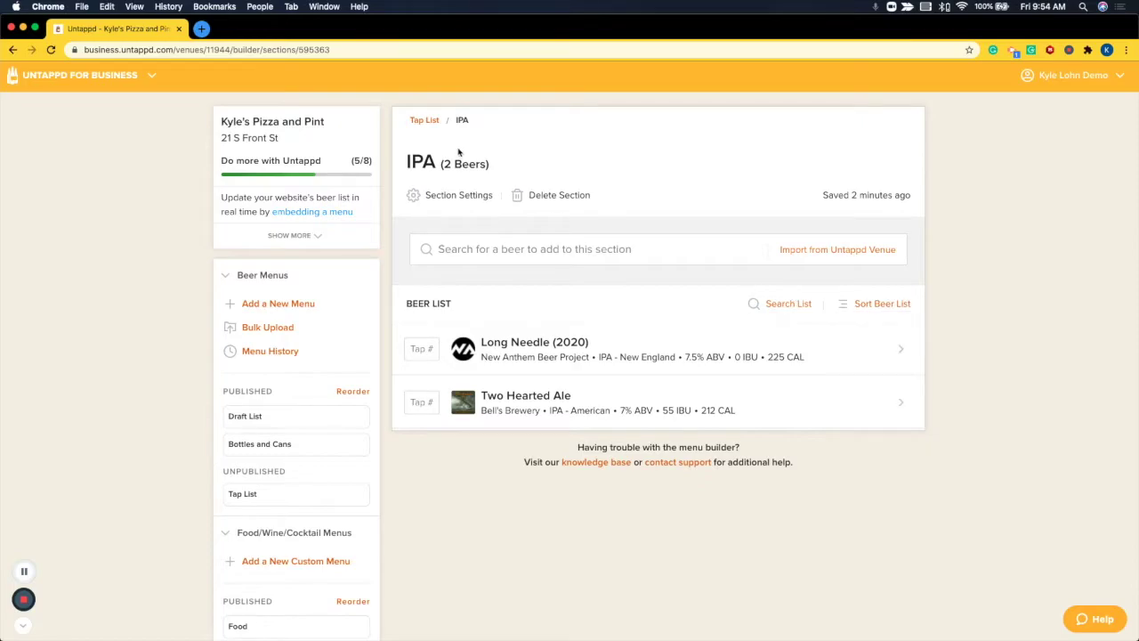
# Create a "Porters and stouts" section in the Tap List menu and move it below the IPA section.
pyautogui.click(423, 121)
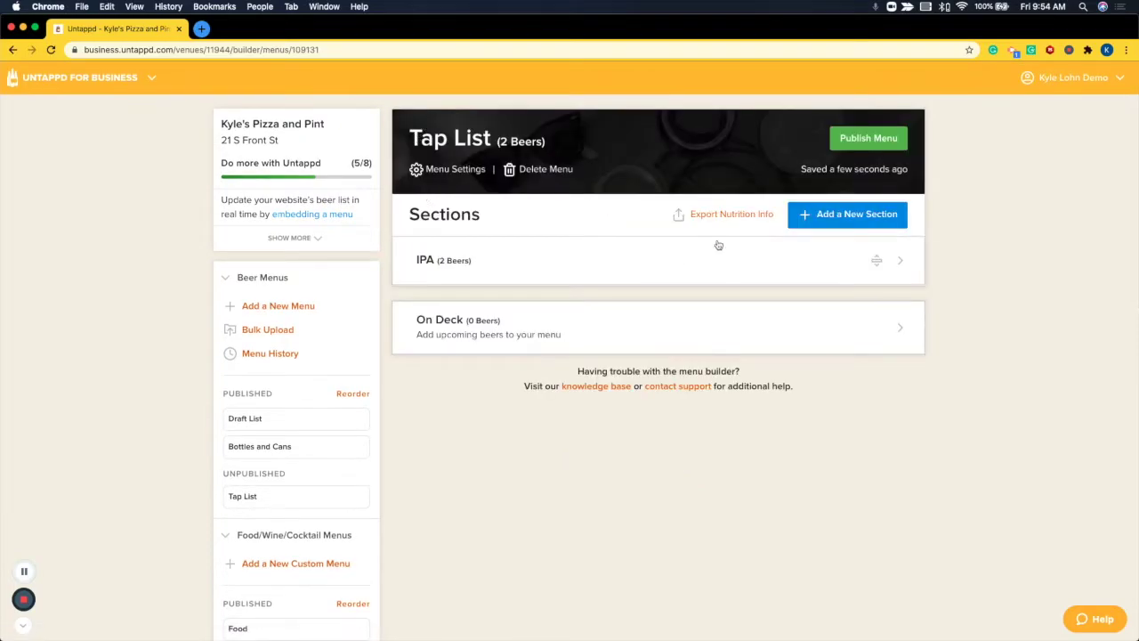
pyautogui.click(841, 227)
pyautogui.write('Porters a')
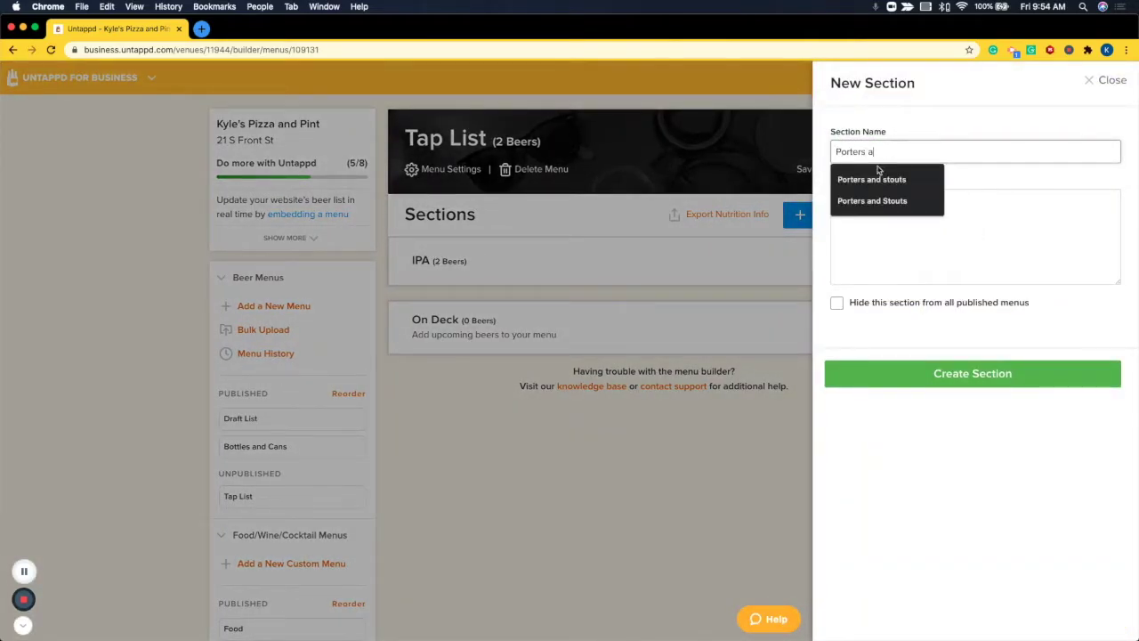
pyautogui.write('nd stouts')
pyautogui.click(900, 381)
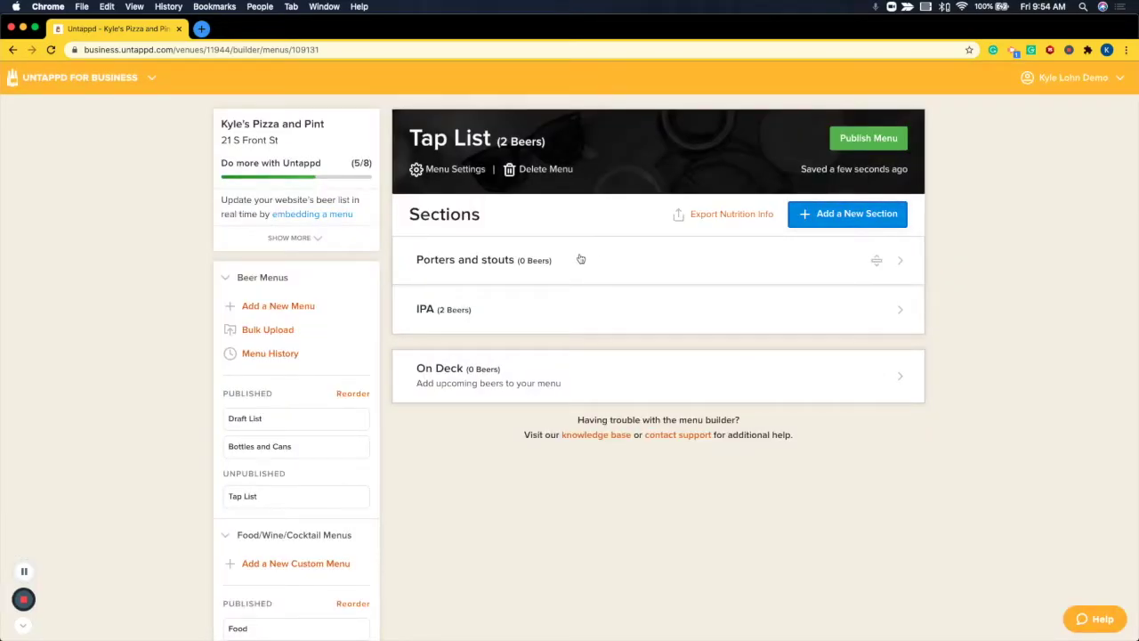
pyautogui.moveTo(877, 262); pyautogui.dragTo(855, 306)
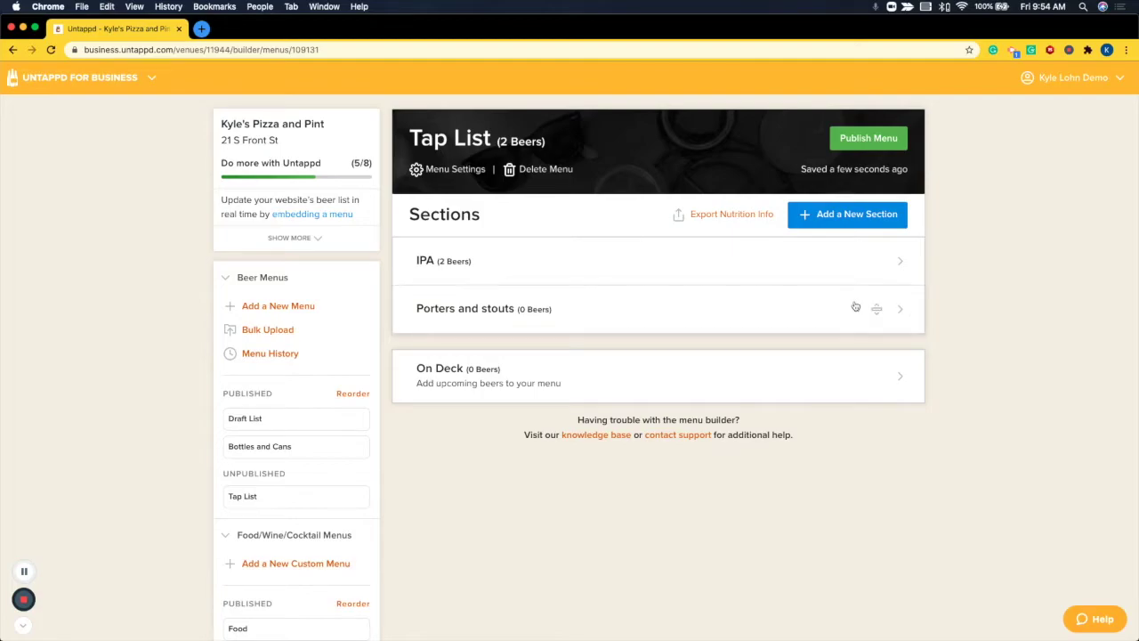
# Add Sierra Nevada's Narwhal Imperial Stout to the Tap List menu's On Deck section.
pyautogui.click(498, 372)
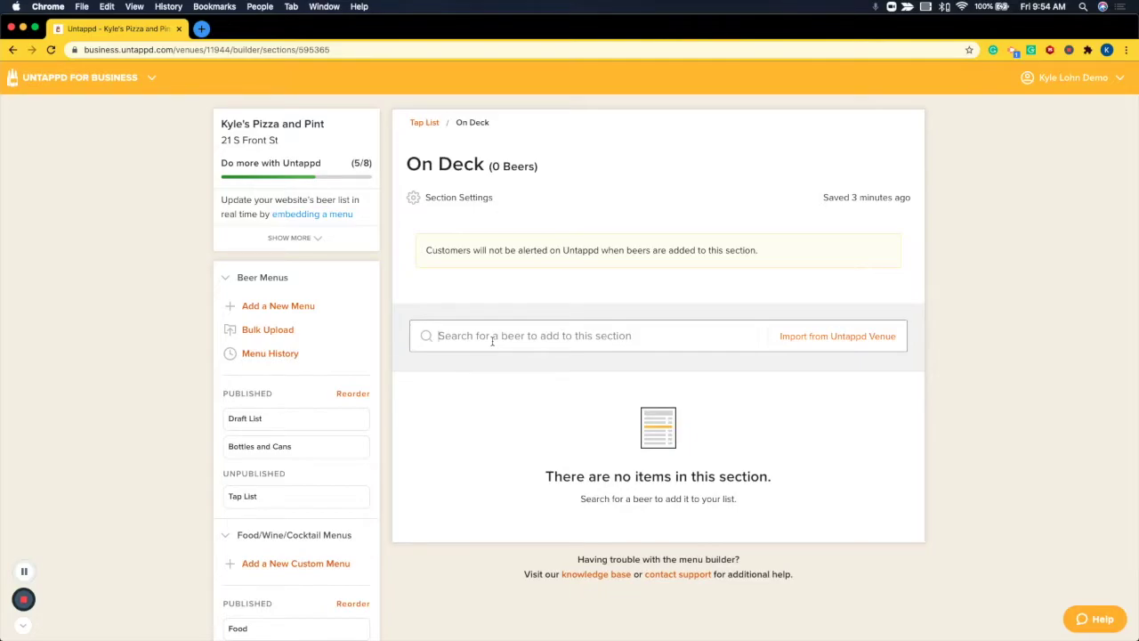
pyautogui.write('narwhal')
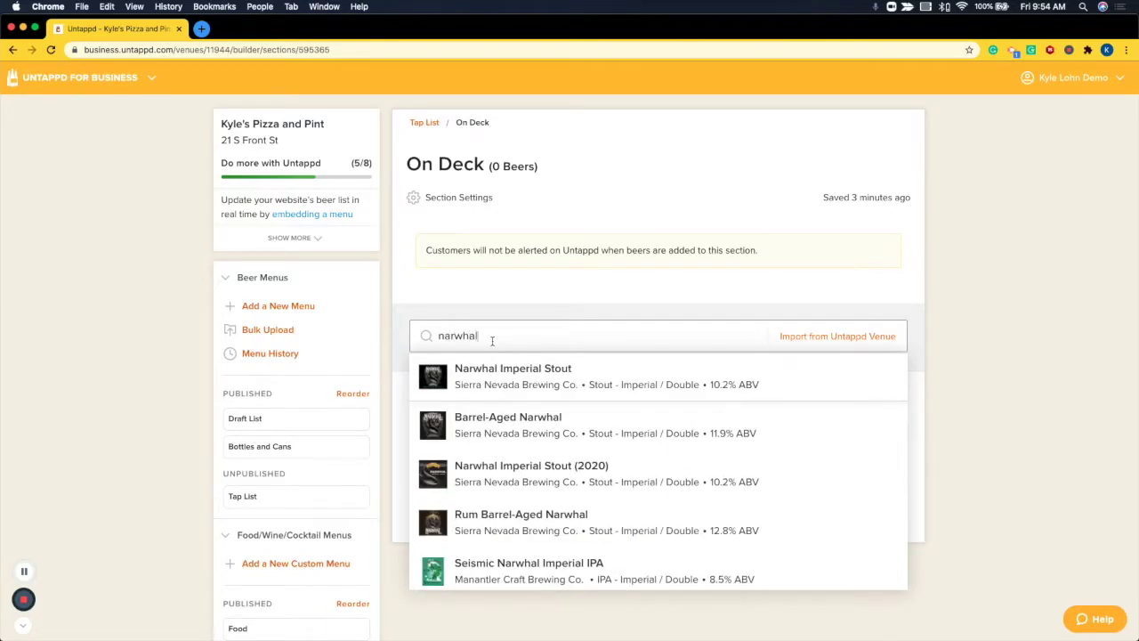
pyautogui.click(585, 387)
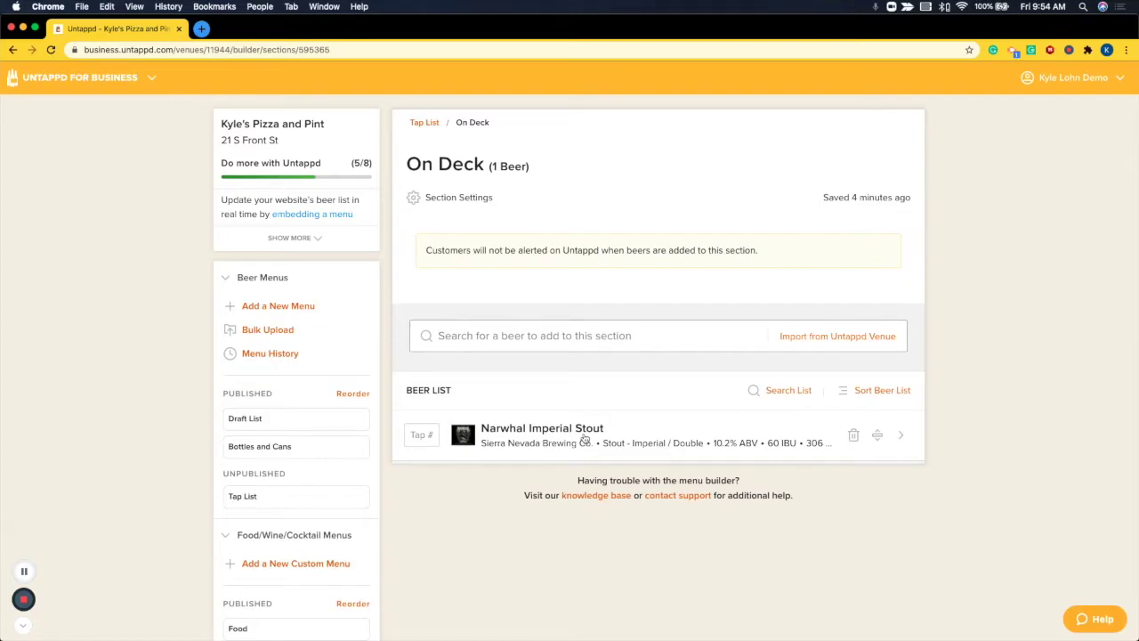
# Move Narwhal Imperial Stout from On Deck to the Tap List menu's Porters and stouts section as a new item and open that section.
pyautogui.click(585, 440)
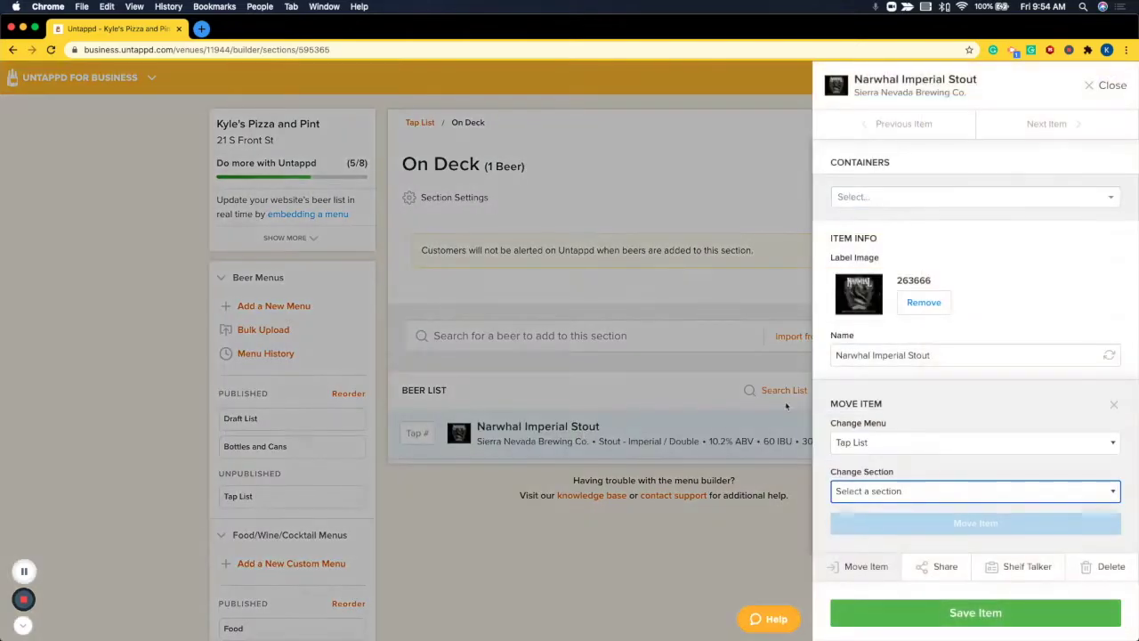
pyautogui.click(1114, 405)
pyautogui.click(863, 566)
pyautogui.click(884, 492)
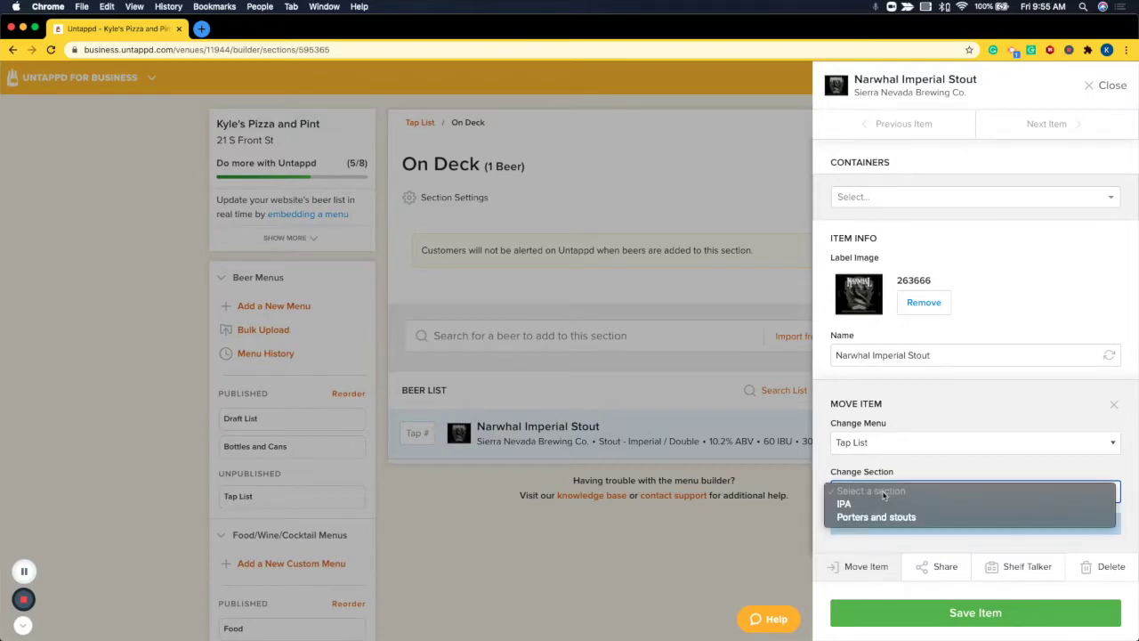
pyautogui.click(873, 519)
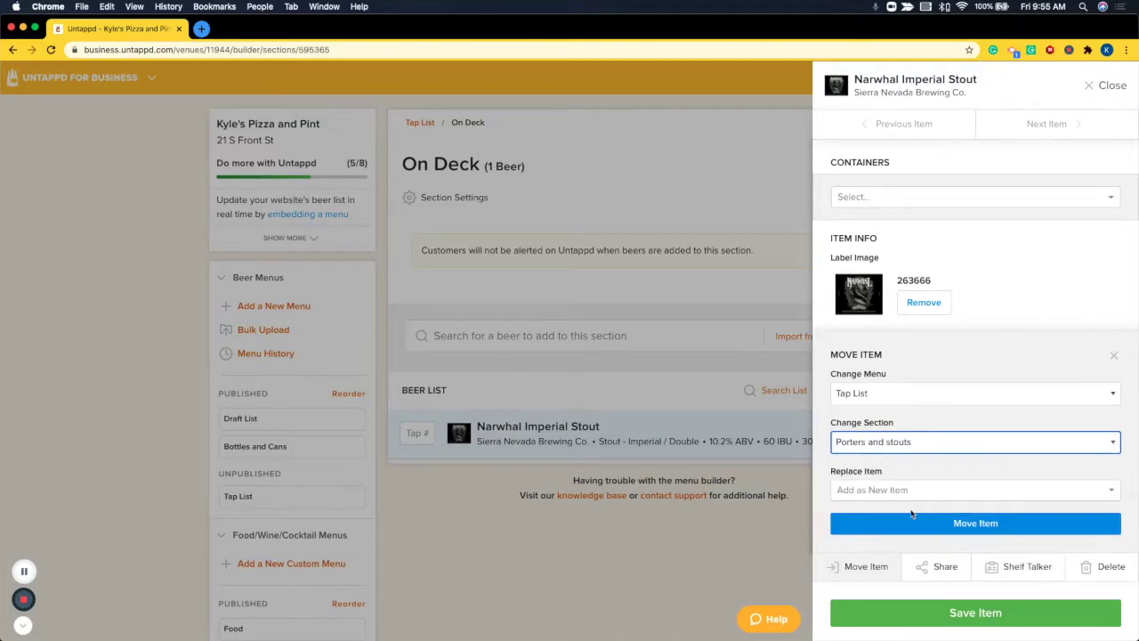
pyautogui.click(876, 524)
pyautogui.click(425, 123)
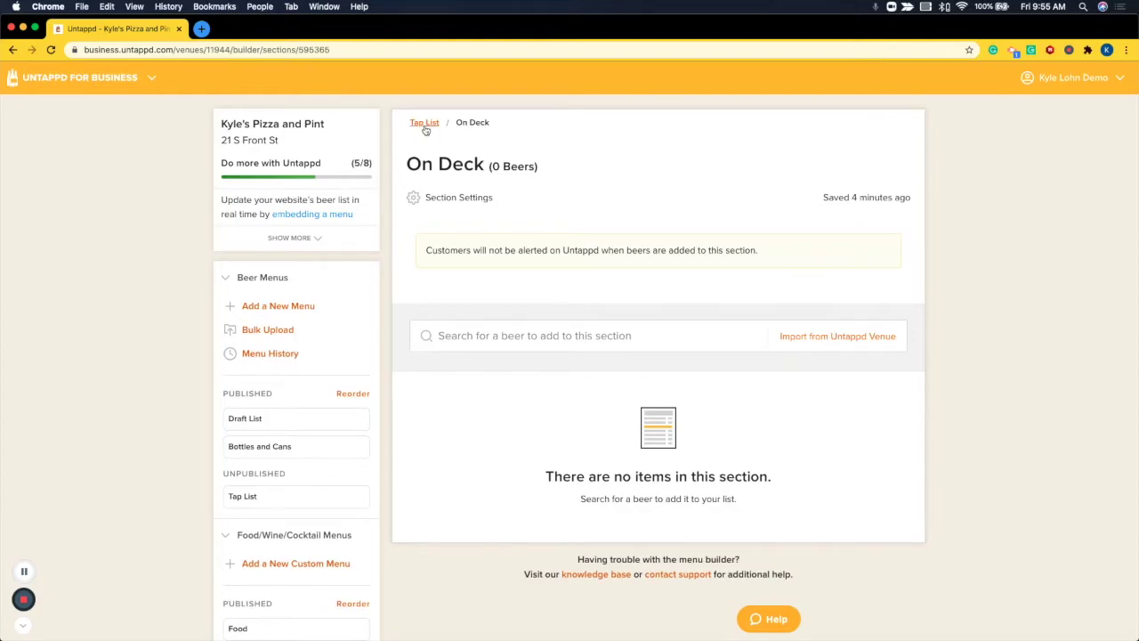
pyautogui.click(476, 322)
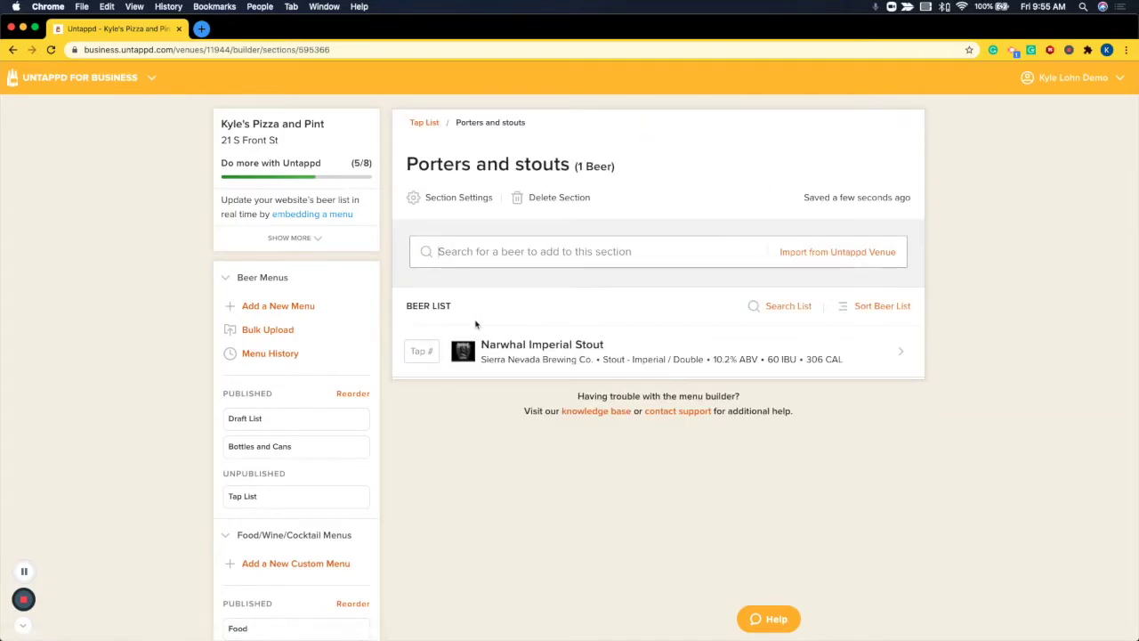
# Remove Two Hearted Ale from the Tap List menu's IPA section and return to the menu's section overview.
pyautogui.click(425, 122)
pyautogui.click(449, 258)
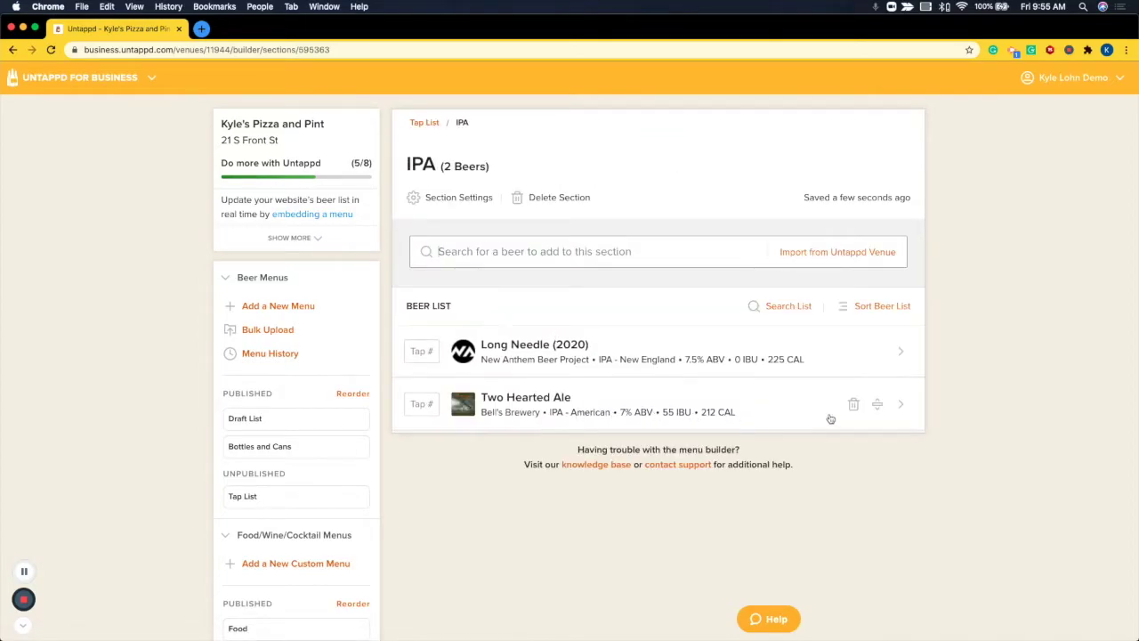
pyautogui.click(853, 406)
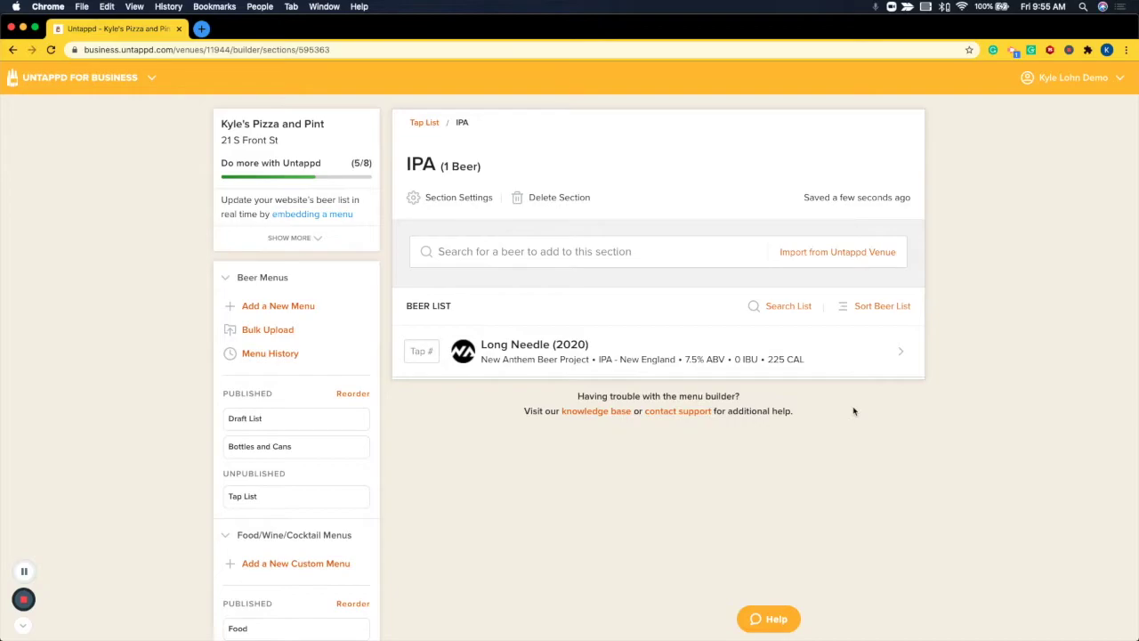
pyautogui.click(425, 123)
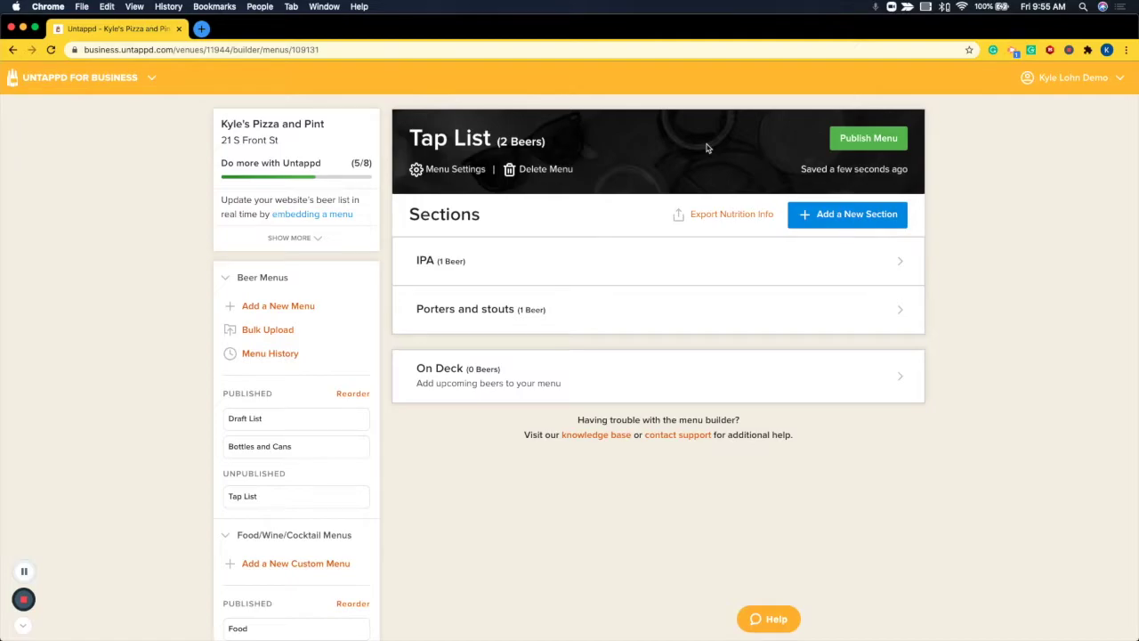
# Try to add Two Hearted Ale from the menu history back to the Tap List menu's IPA section.
pyautogui.click(255, 359)
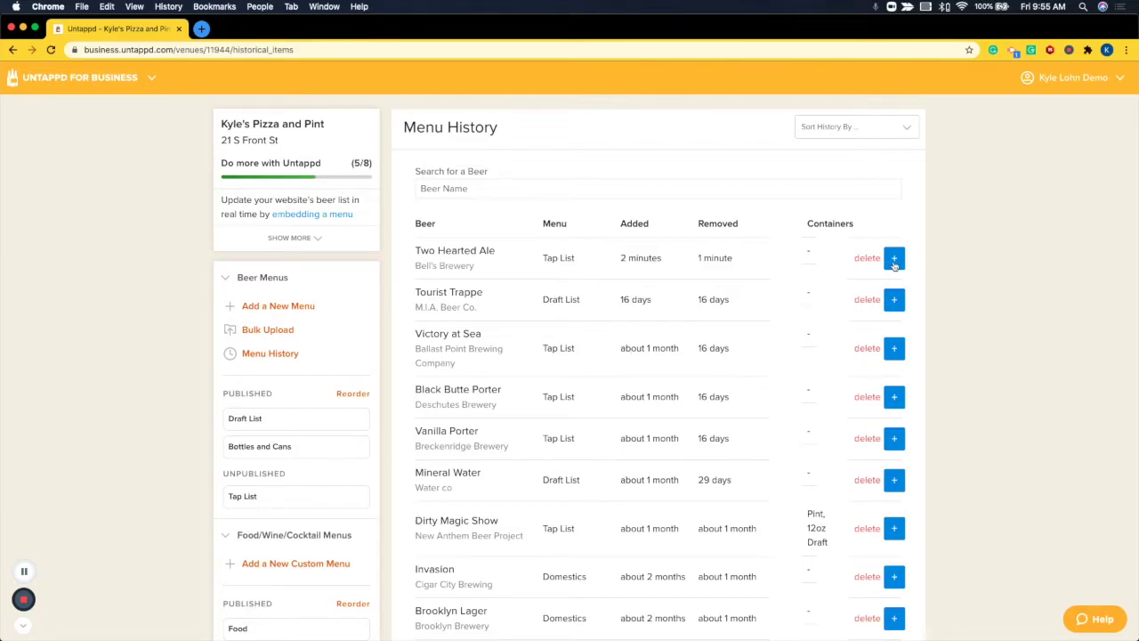
pyautogui.click(895, 259)
pyautogui.click(513, 357)
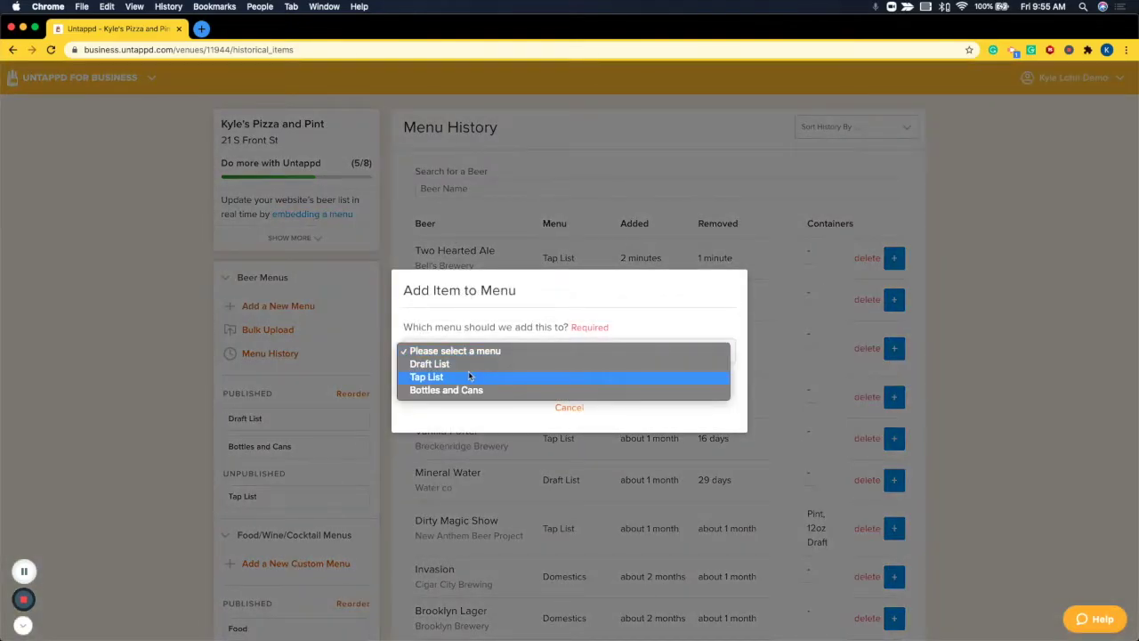
pyautogui.click(470, 377)
pyautogui.click(468, 375)
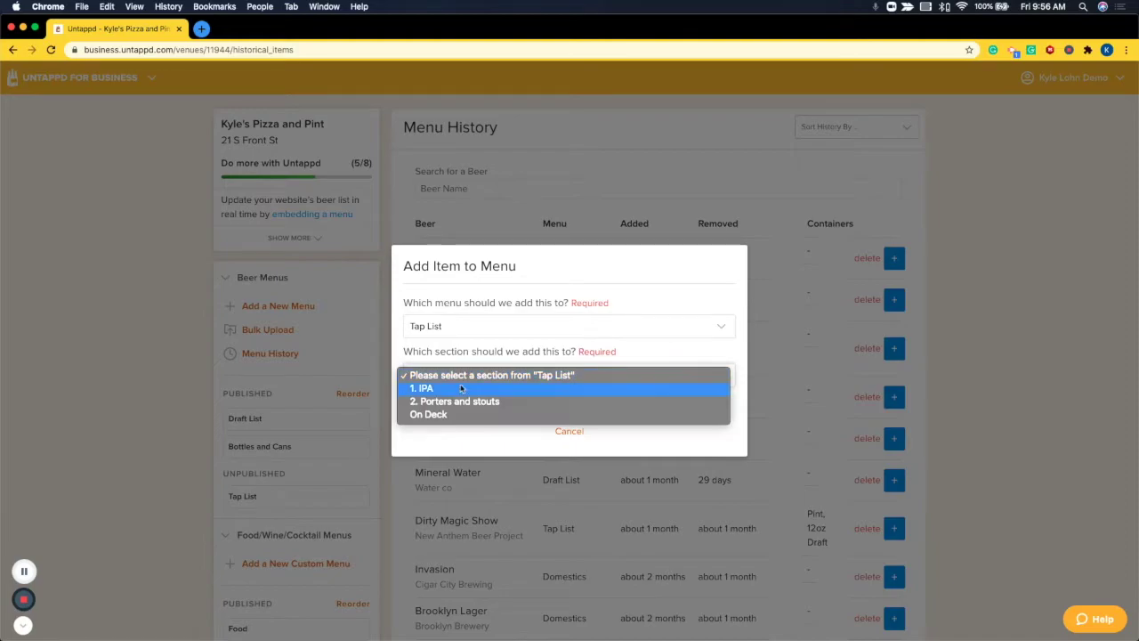
pyautogui.click(463, 389)
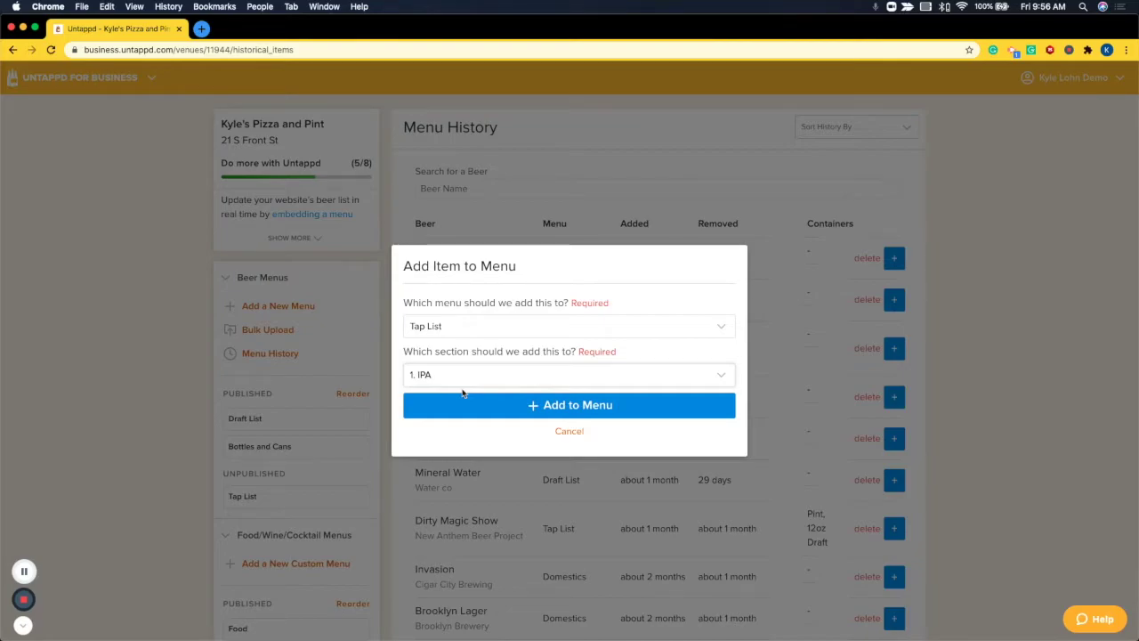
pyautogui.click(566, 433)
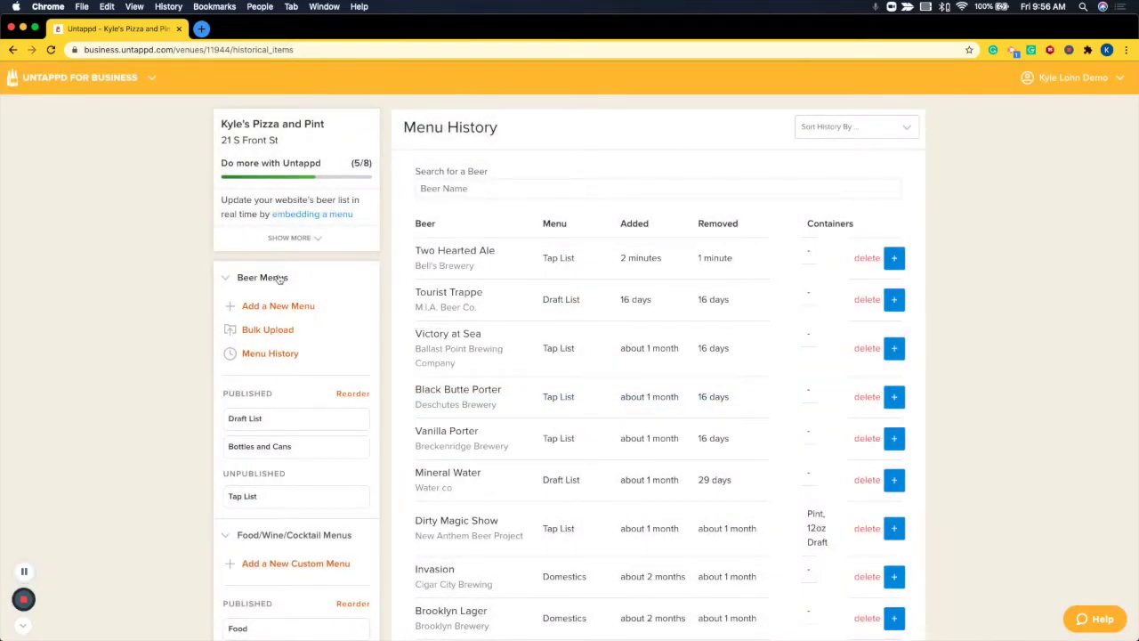
# Open the bulk upload request form for the beer menus.
pyautogui.click(275, 331)
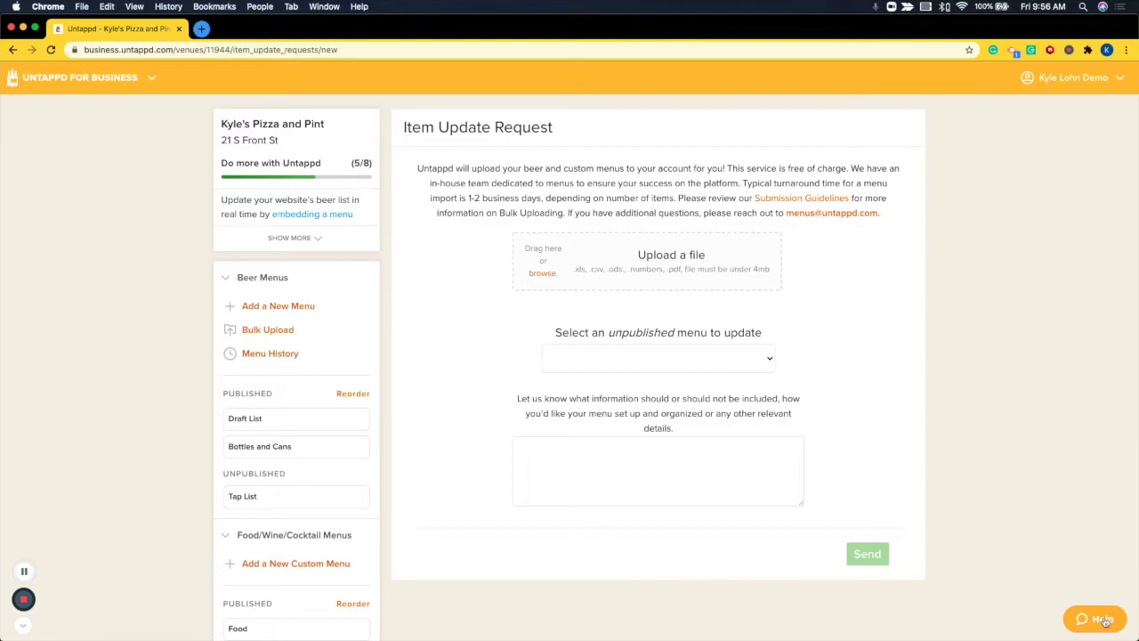
pyautogui.click(1124, 329)
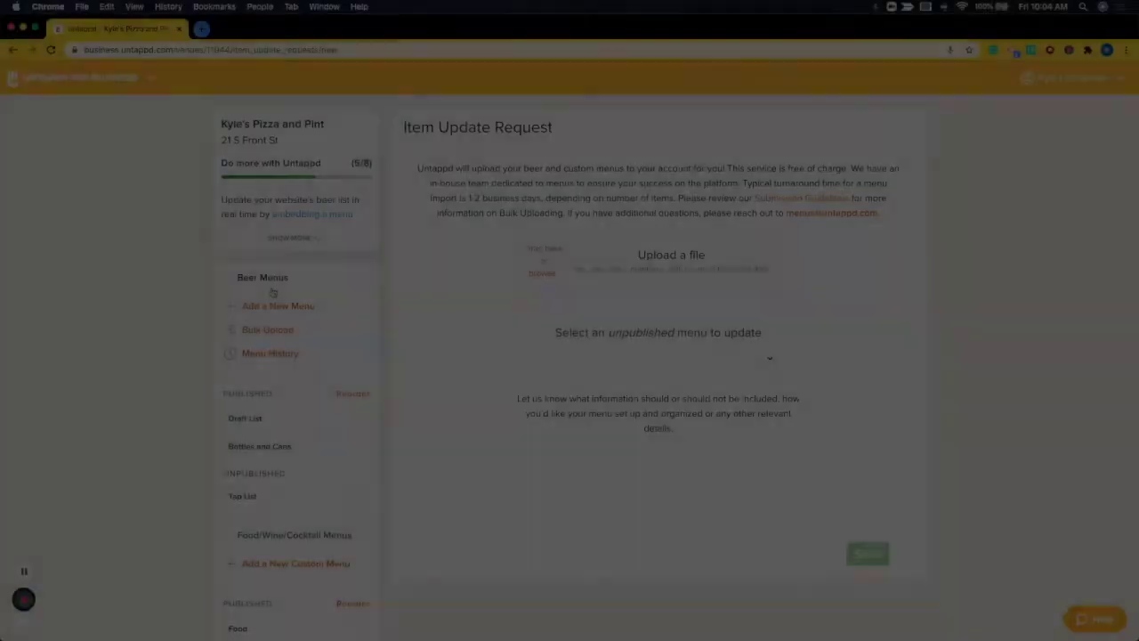
# Open the published Food custom menu and review its settings and Appetizers section.
pyautogui.scroll(-5, 273, 292)
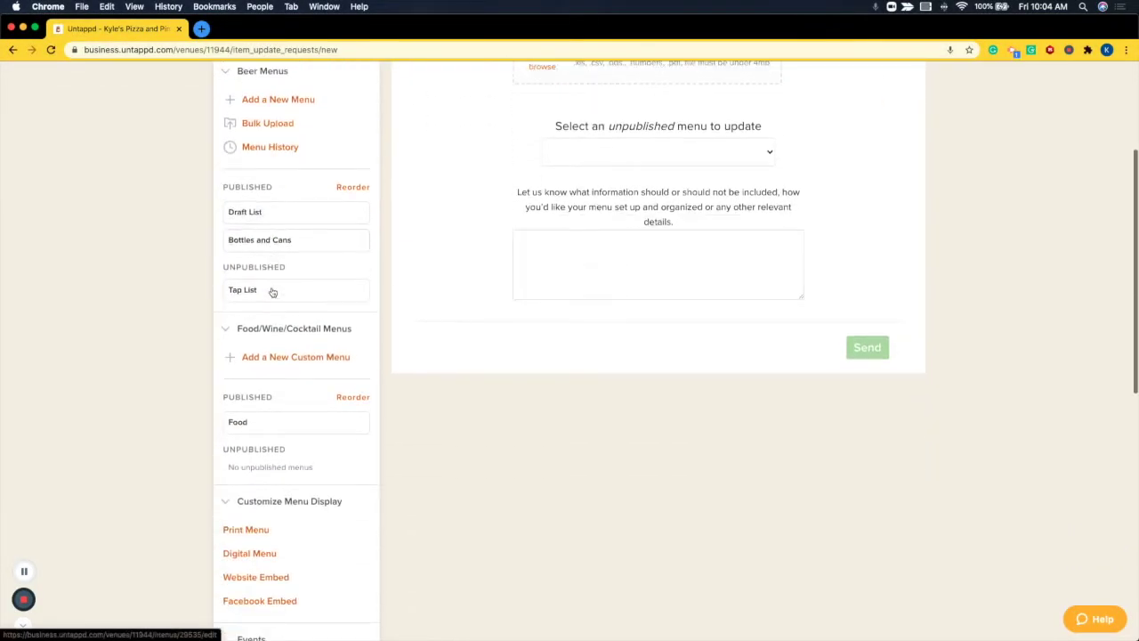
pyautogui.scroll(-1, 272, 291)
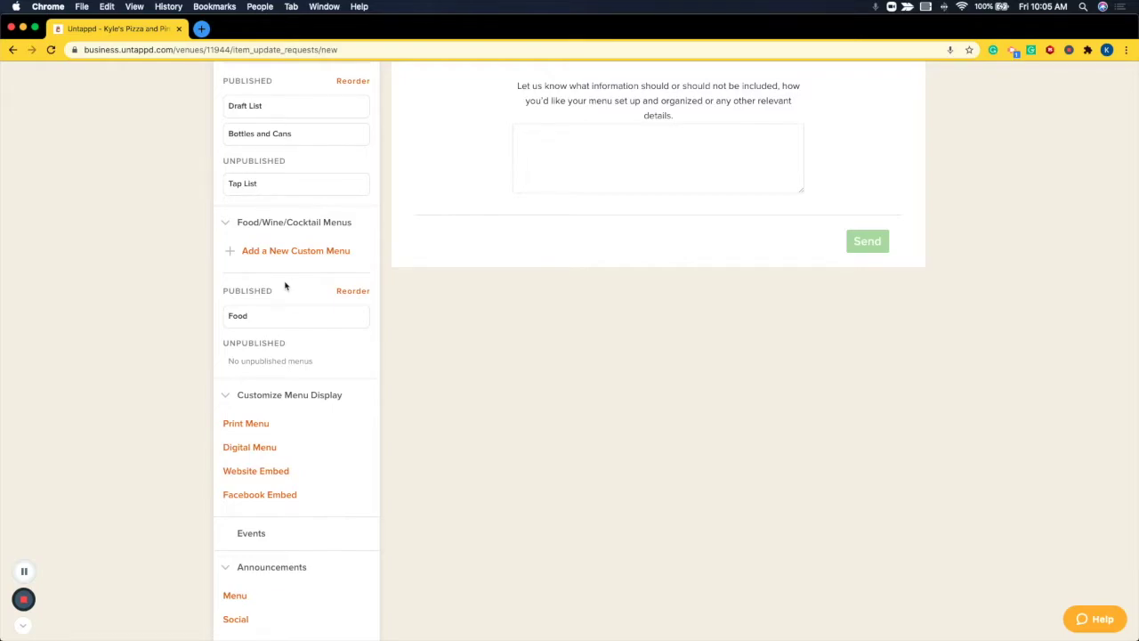
pyautogui.click(263, 323)
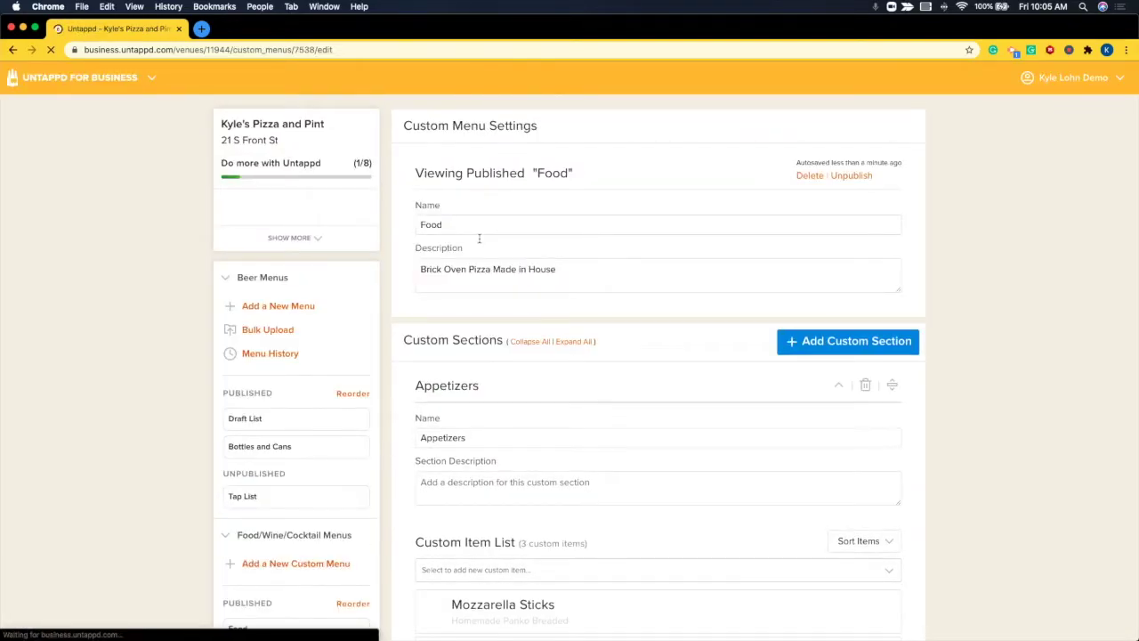
pyautogui.scroll(-2, 560, 264)
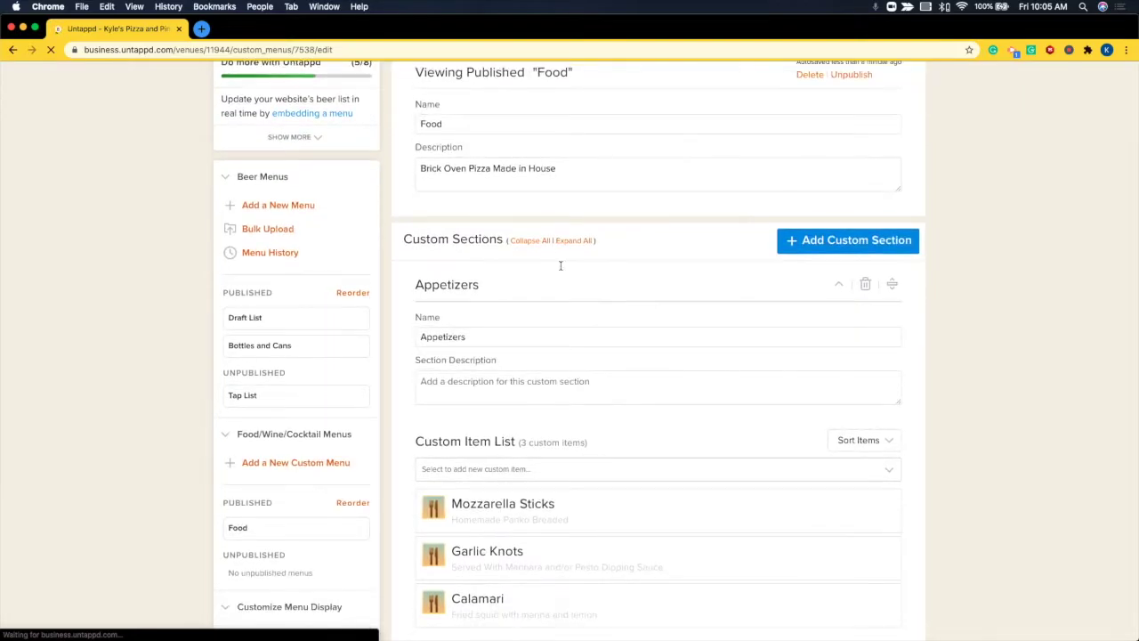
pyautogui.scroll(-1, 587, 286)
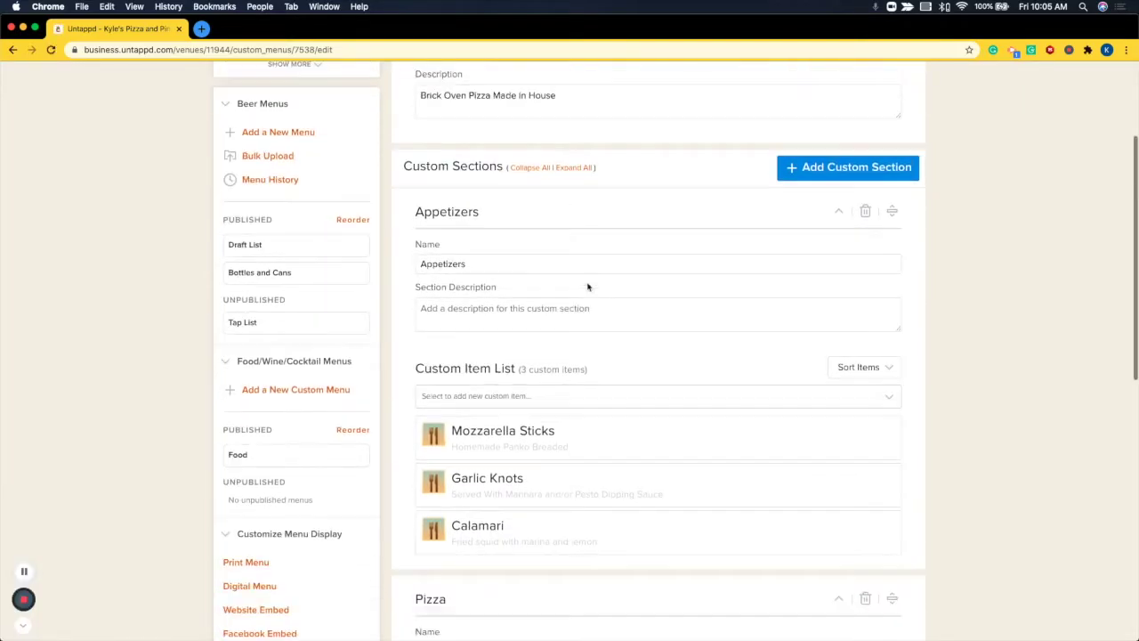
pyautogui.scroll(-1, 588, 285)
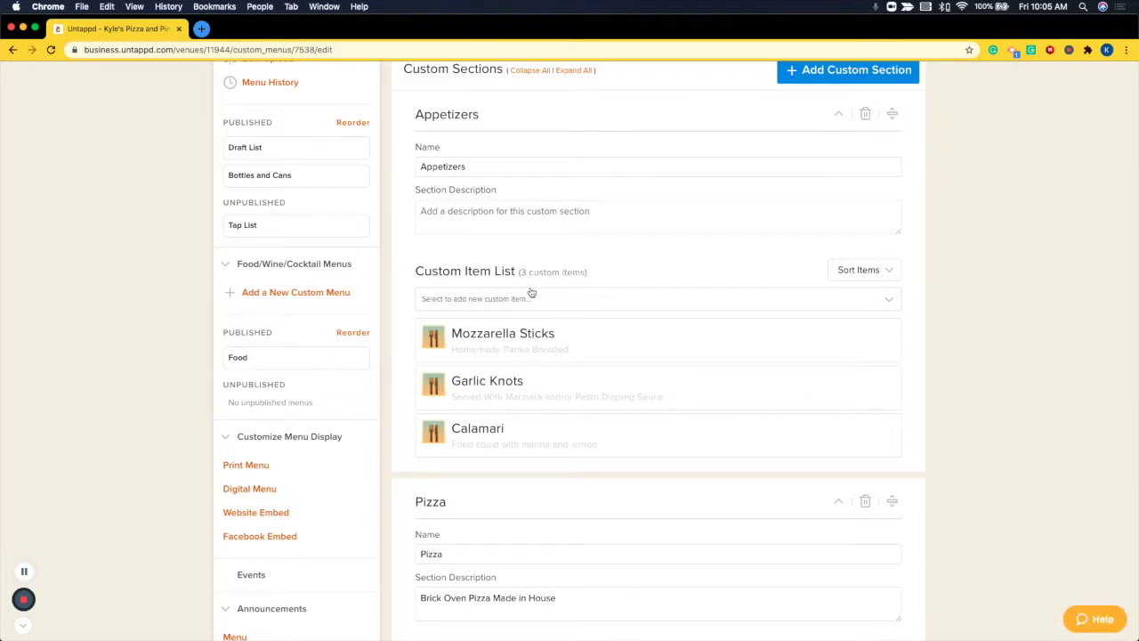
# Add a blank Food item to the Appetizers section, review its fields, and finish editing it without a name.
pyautogui.click(466, 300)
pyautogui.scroll(-3, 470, 356)
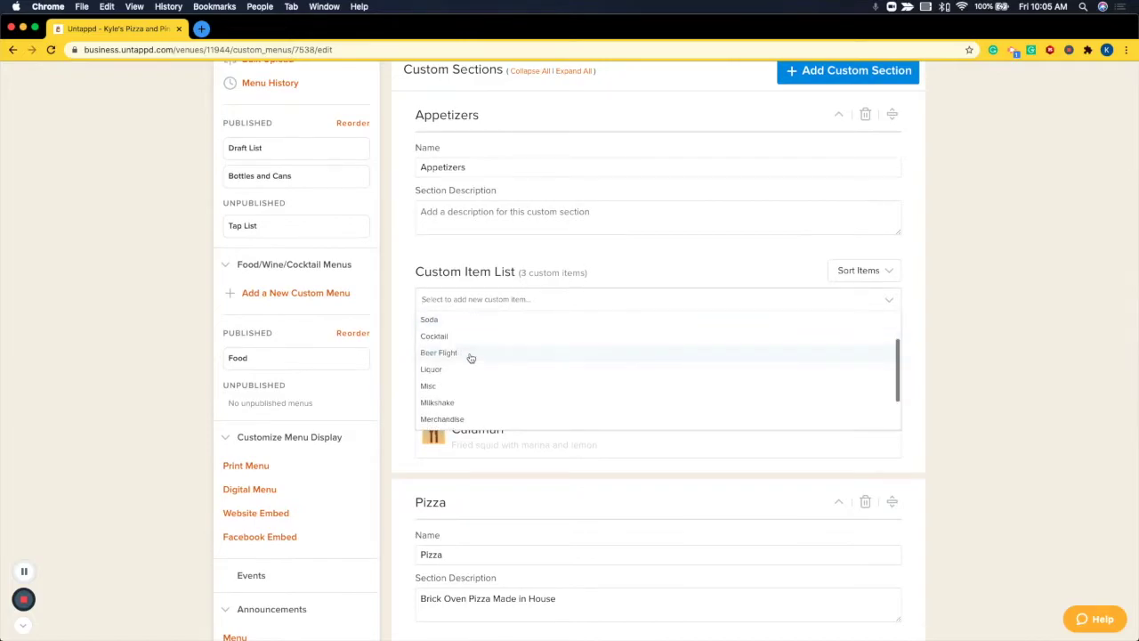
pyautogui.scroll(3, 470, 358)
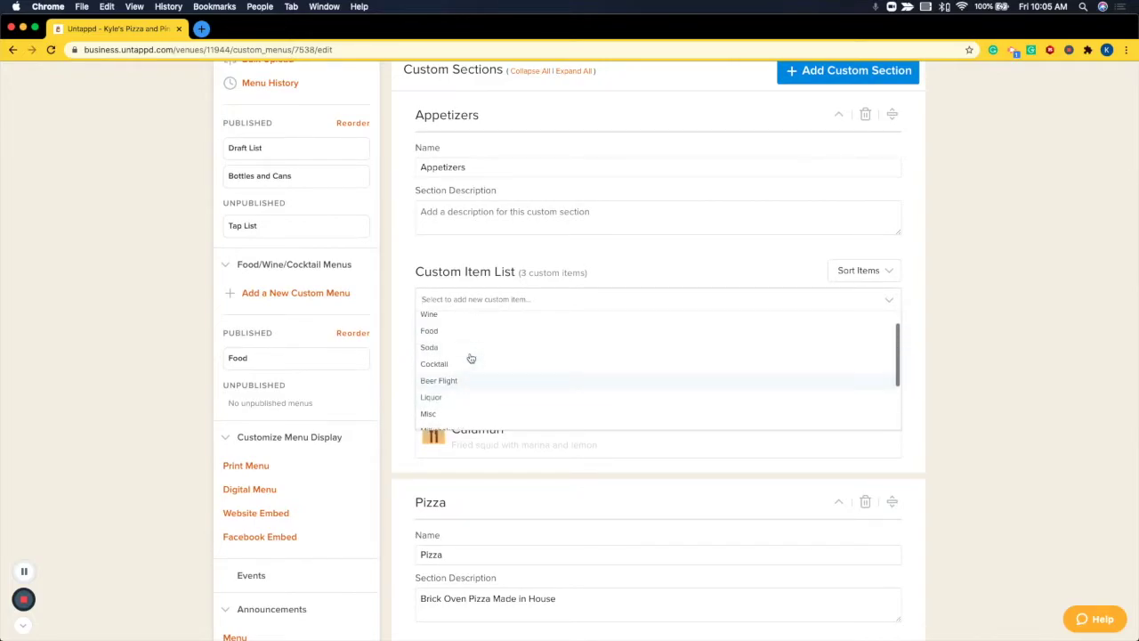
pyautogui.click(471, 335)
pyautogui.scroll(-2, 471, 336)
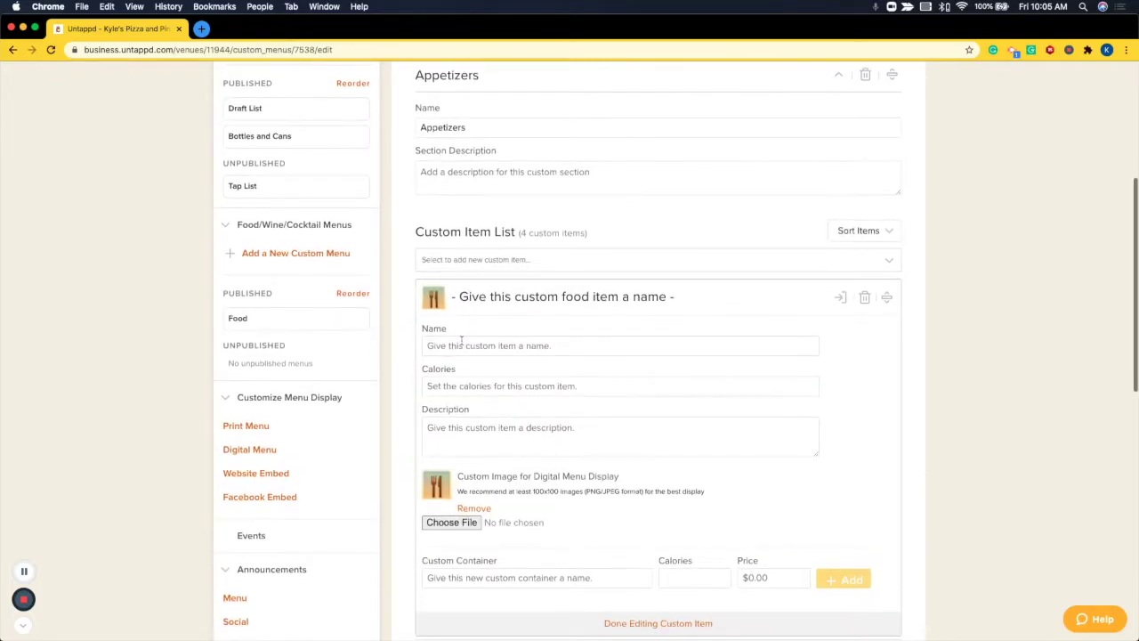
pyautogui.scroll(-3, 569, 378)
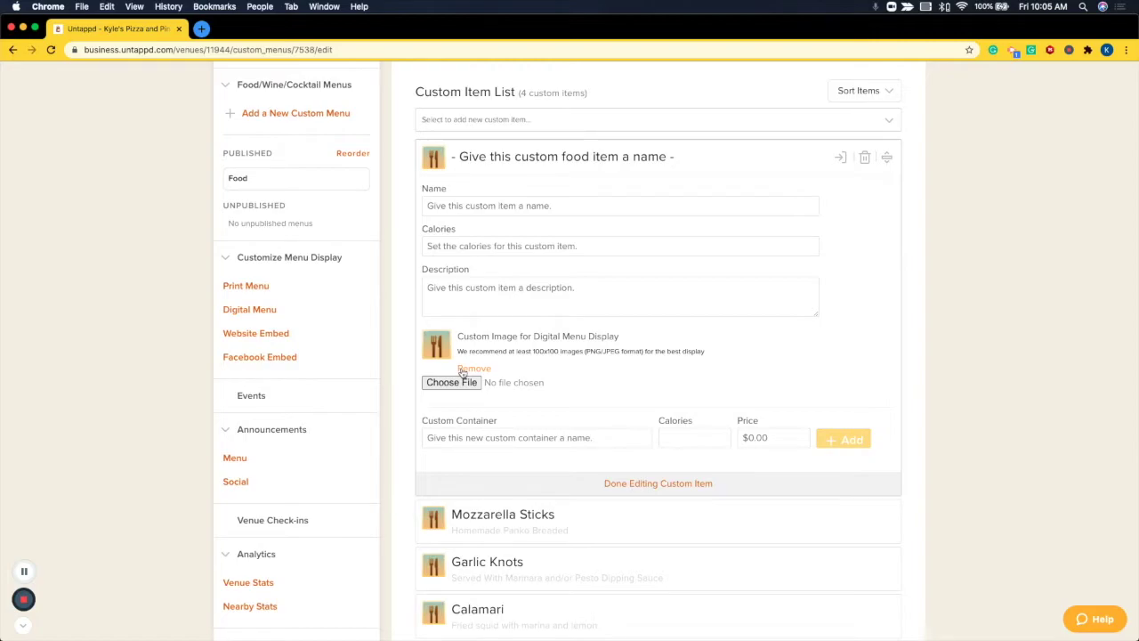
pyautogui.click(621, 483)
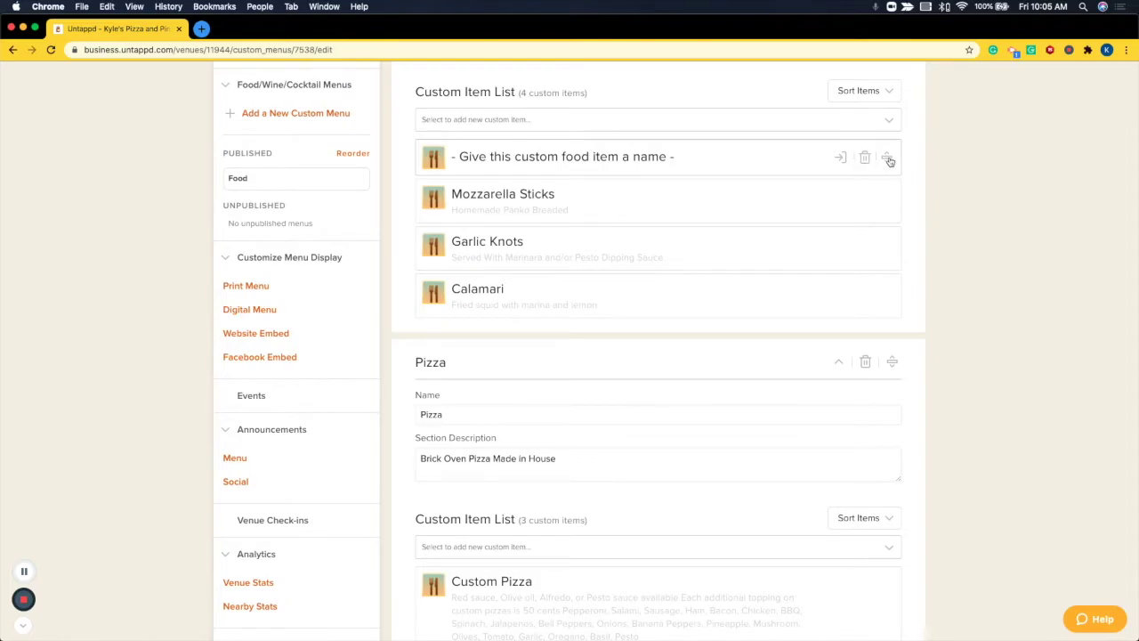
# Delete the unnamed food item from the Food menu's Appetizers section.
pyautogui.moveTo(889, 160)
pyautogui.mouseDown()
pyautogui.moveTo(877, 297)
pyautogui.moveTo(891, 159)
pyautogui.mouseUp()
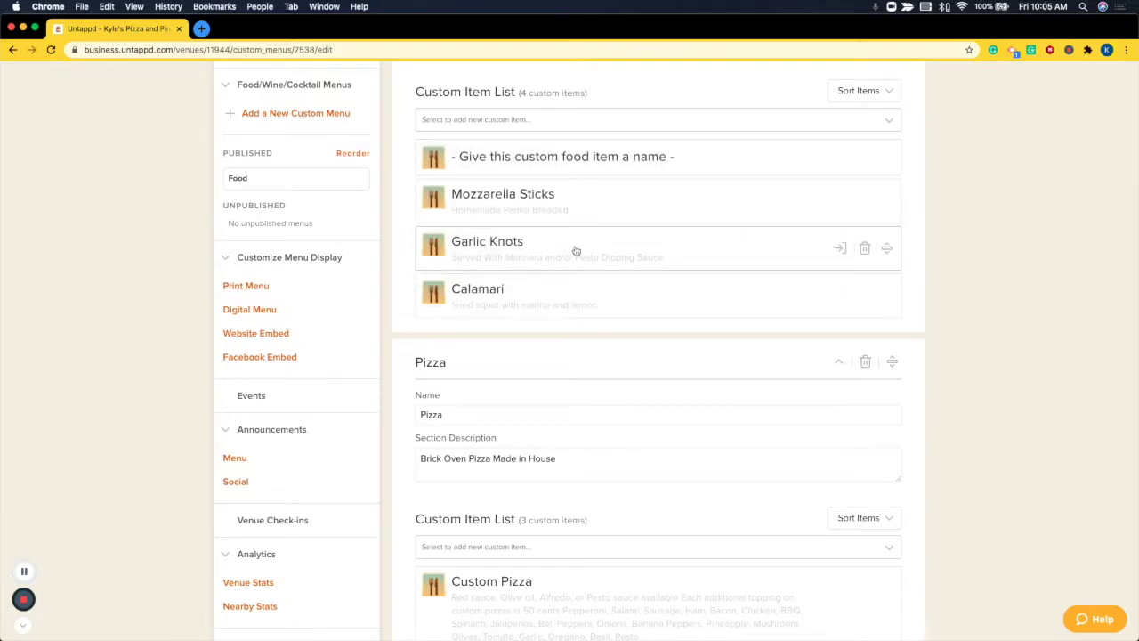
pyautogui.scroll(1, 576, 252)
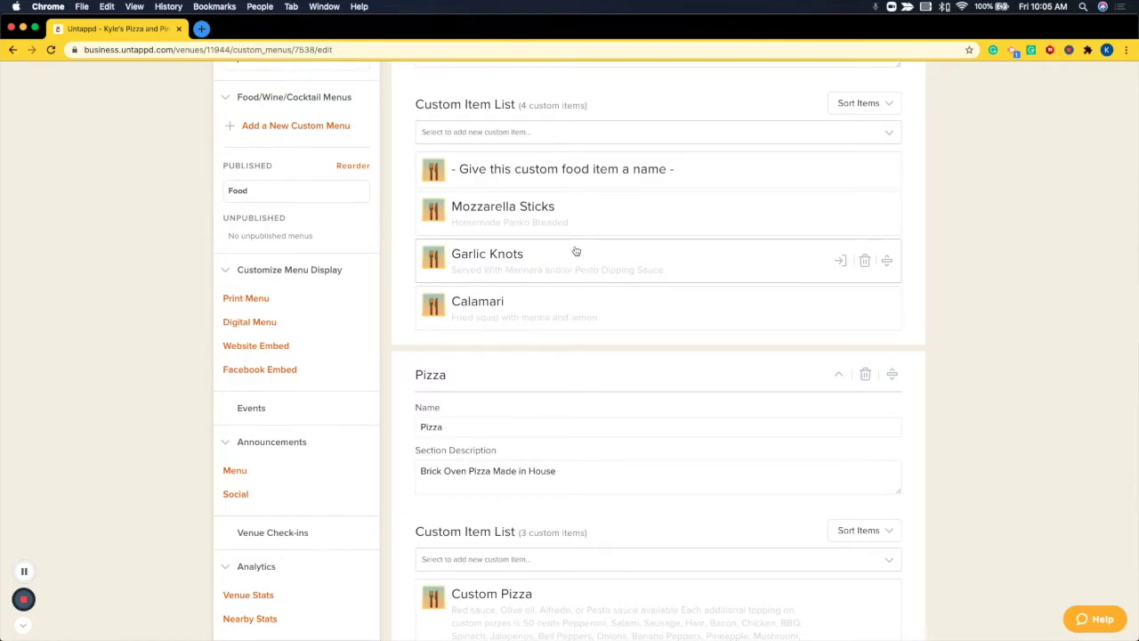
pyautogui.scroll(5, 576, 252)
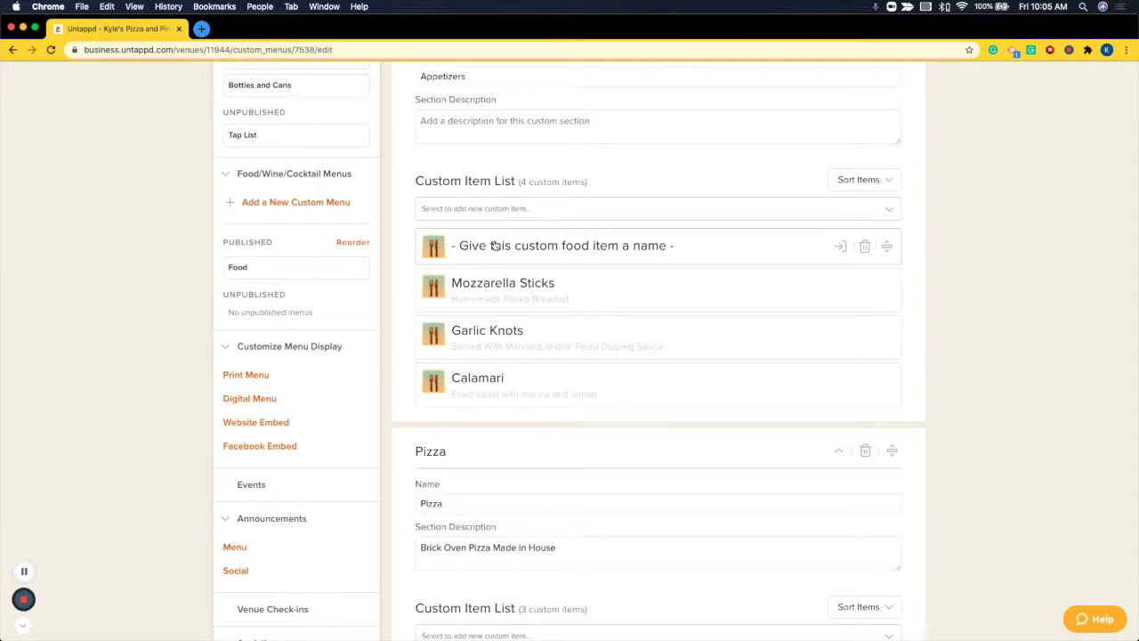
pyautogui.scroll(10, 365, 249)
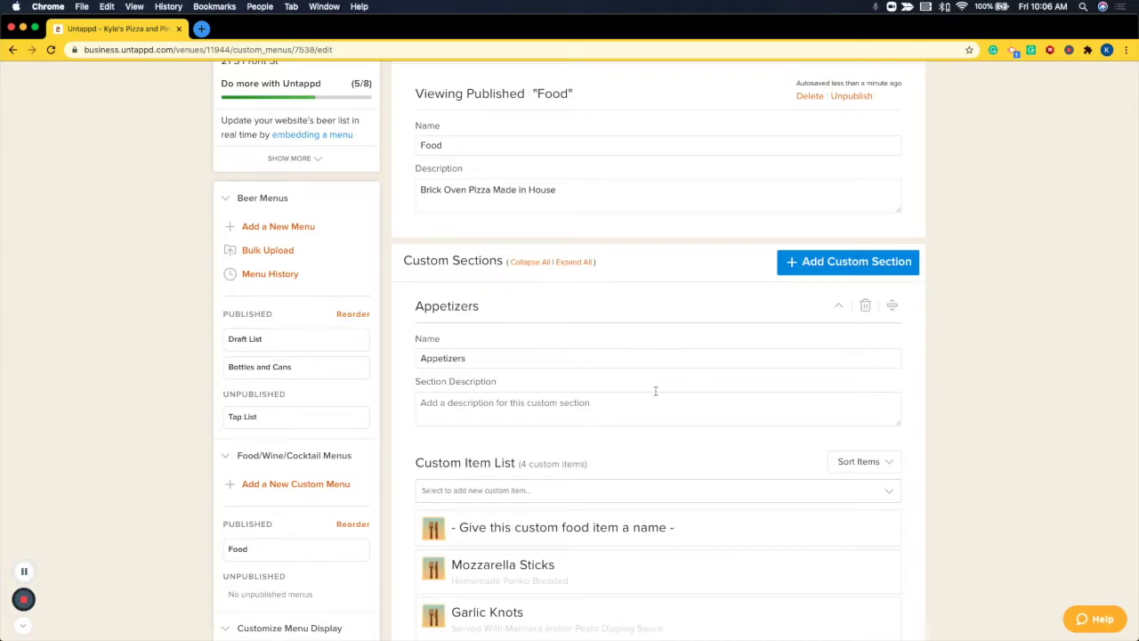
pyautogui.click(865, 537)
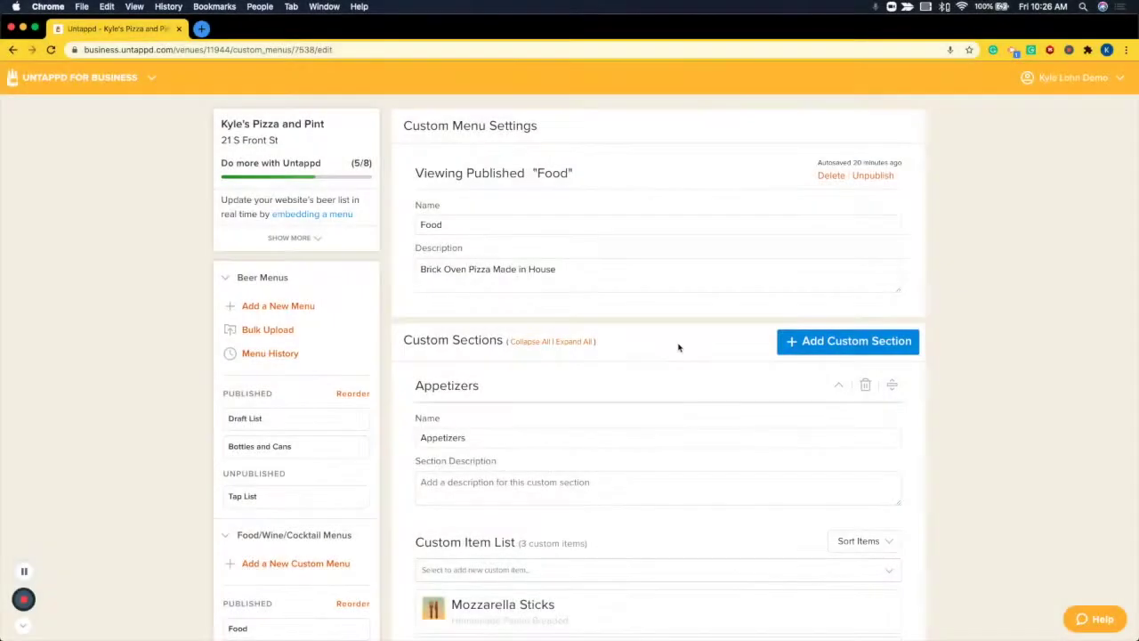
# Create a print menu named "Beers Menu" that displays the Draft List and Bottles and Cans menus.
pyautogui.scroll(-5, 294, 358)
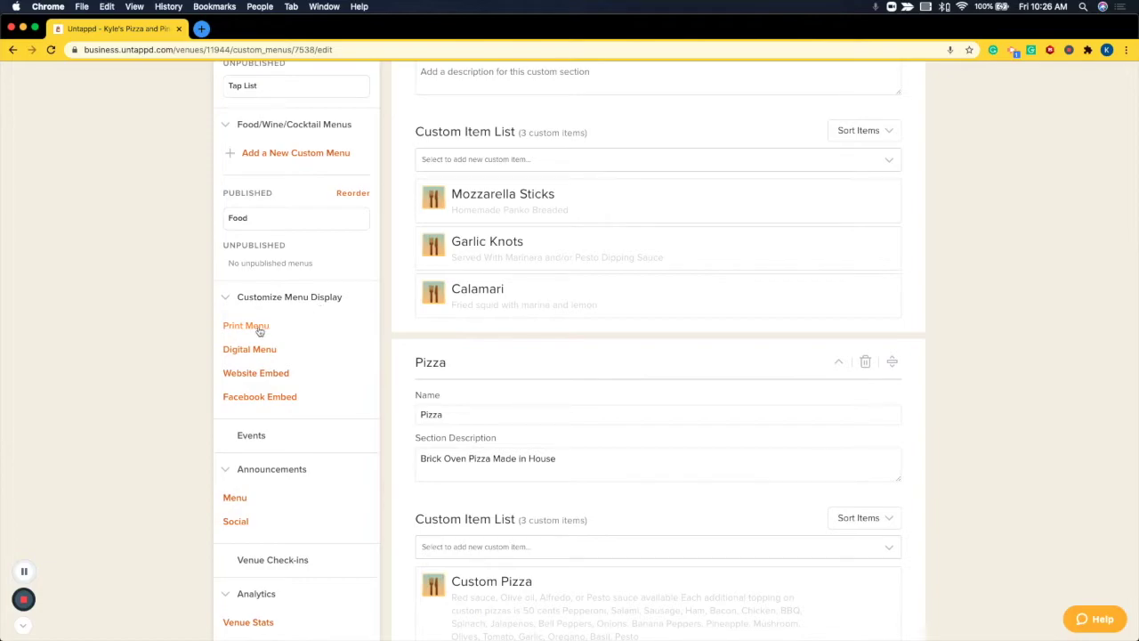
pyautogui.click(256, 328)
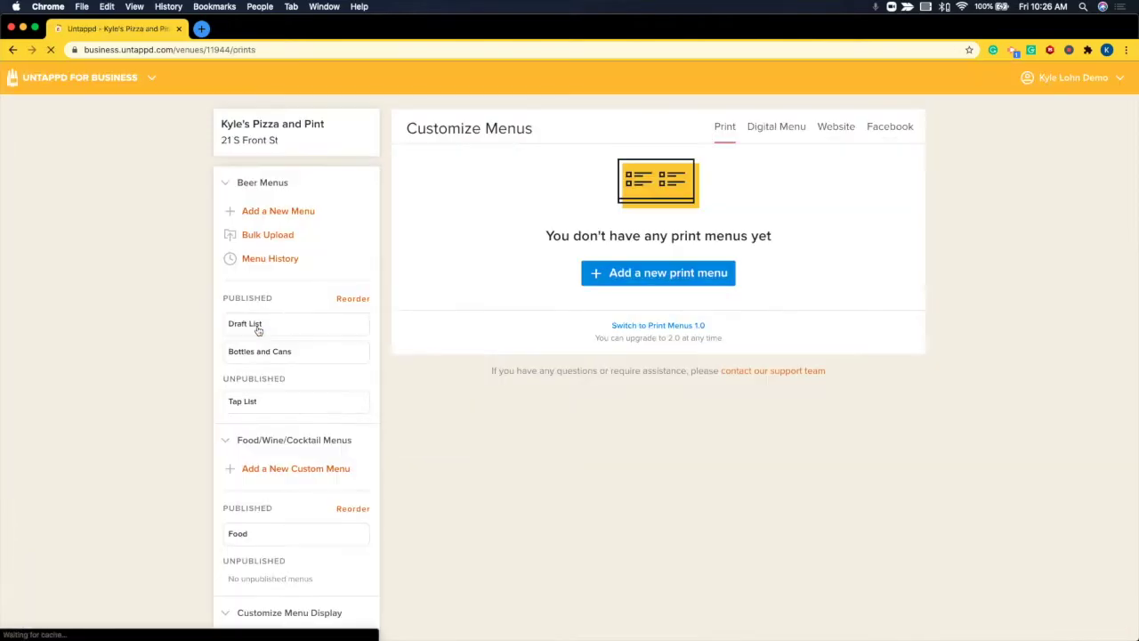
pyautogui.click(589, 276)
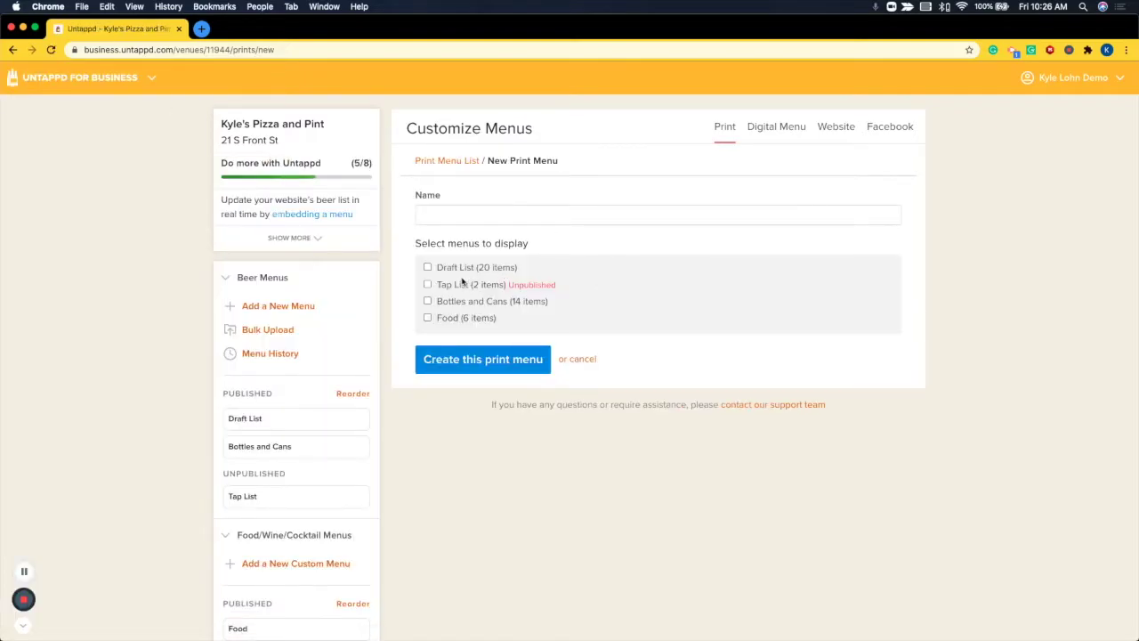
pyautogui.click(478, 213)
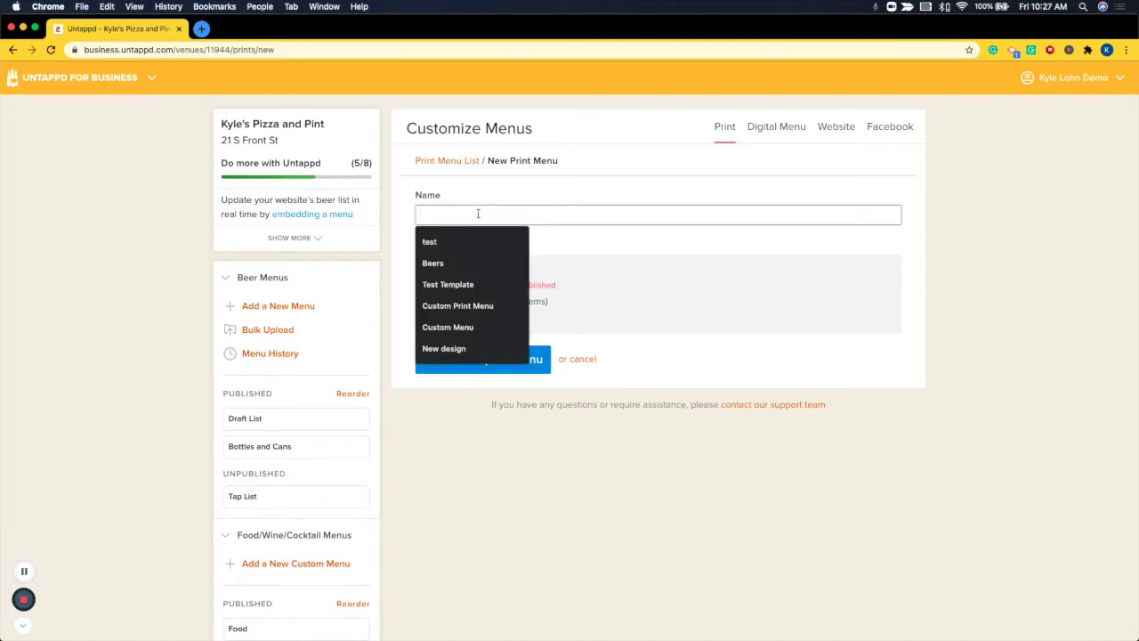
pyautogui.write('Beers Menu')
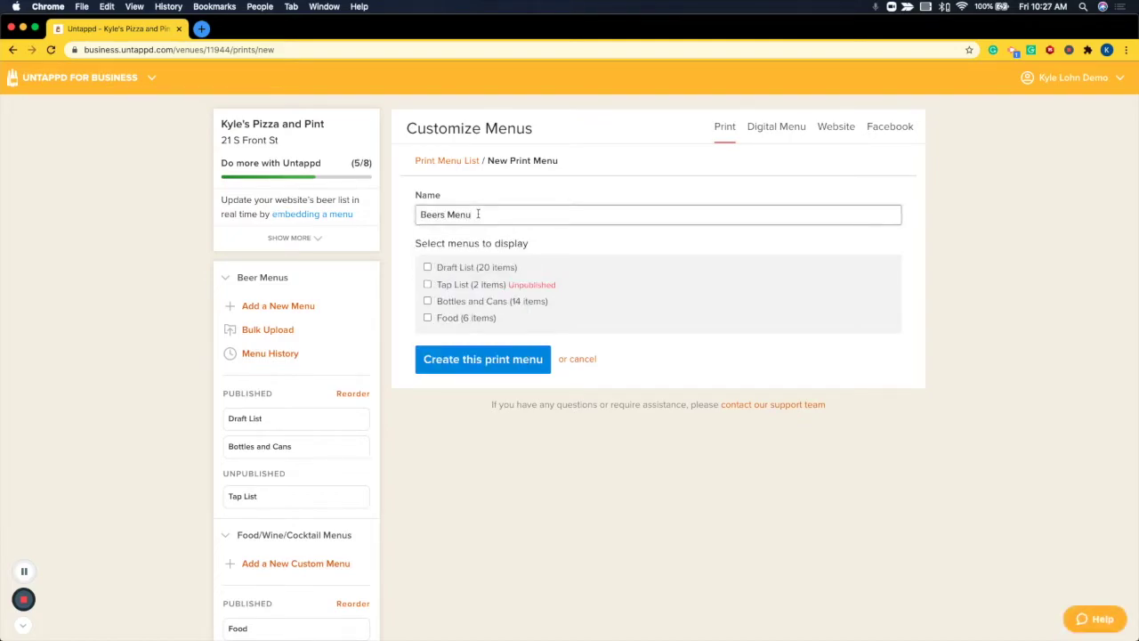
pyautogui.click(427, 267)
pyautogui.click(428, 300)
pyautogui.click(477, 359)
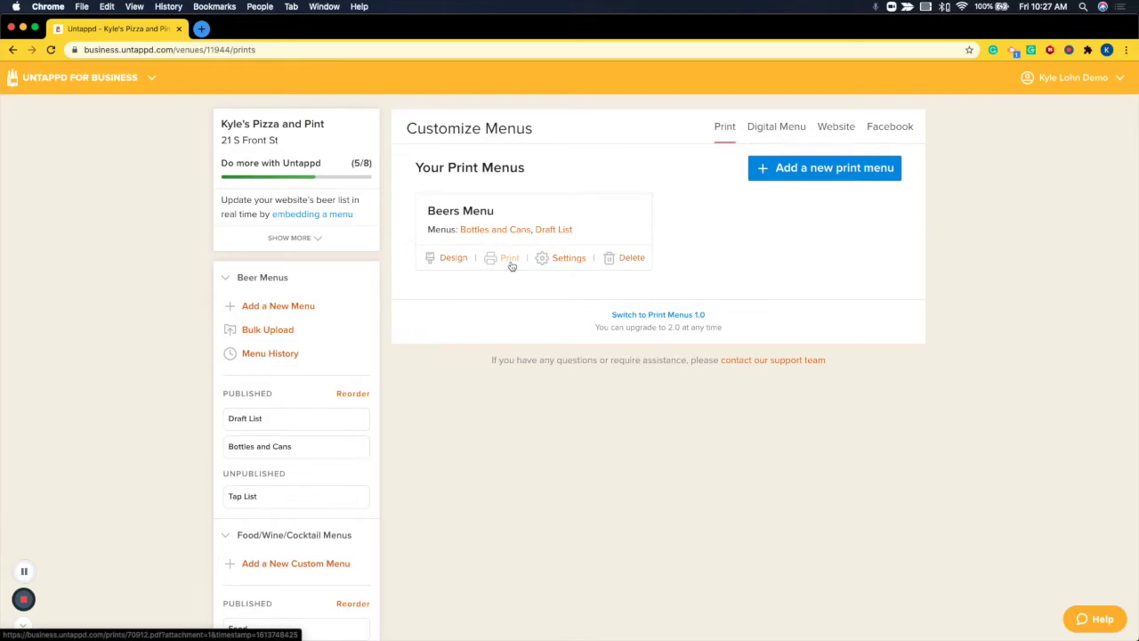
# Open the Beers Menu design, preview the QR Code and Nugget templates, and apply the Pacifica template.
pyautogui.click(456, 259)
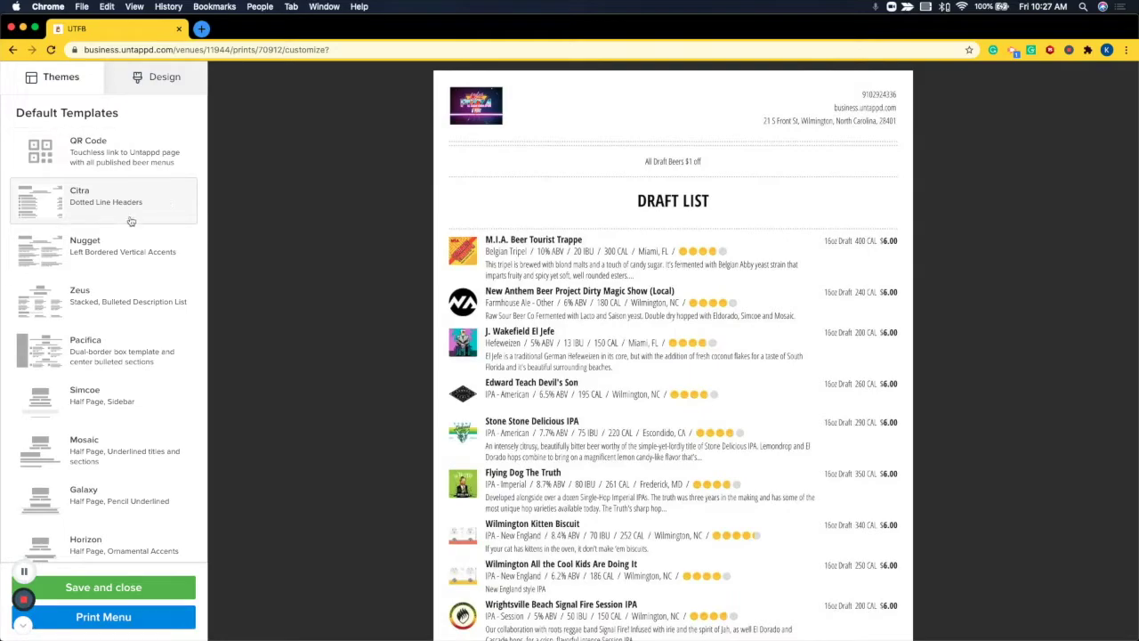
pyautogui.scroll(-3, 130, 223)
pyautogui.scroll(3, 127, 223)
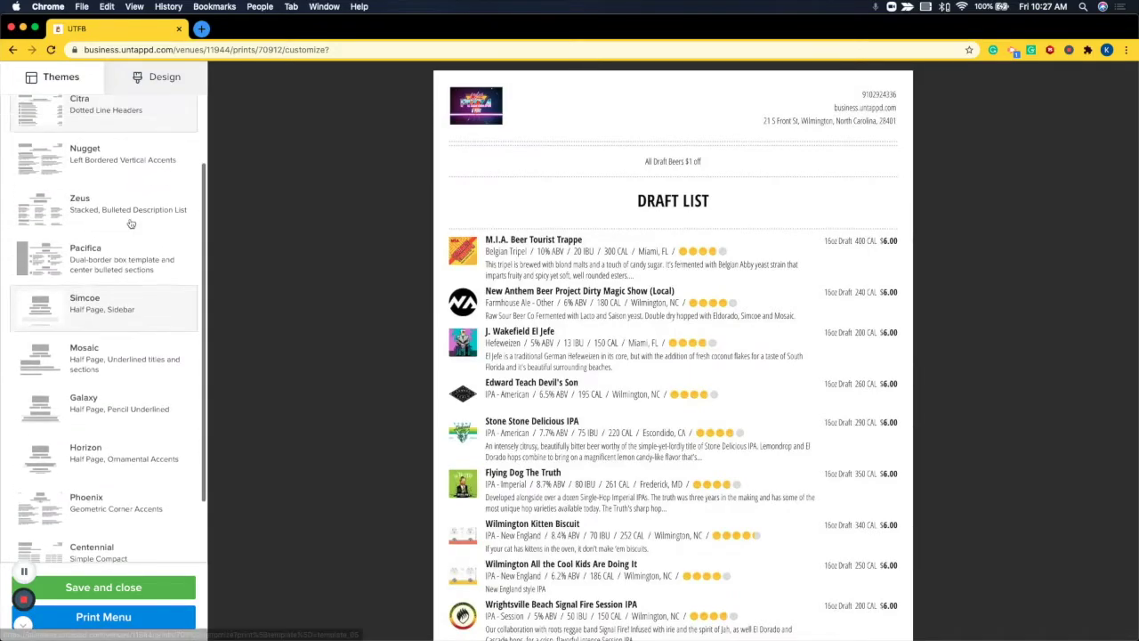
pyautogui.click(132, 169)
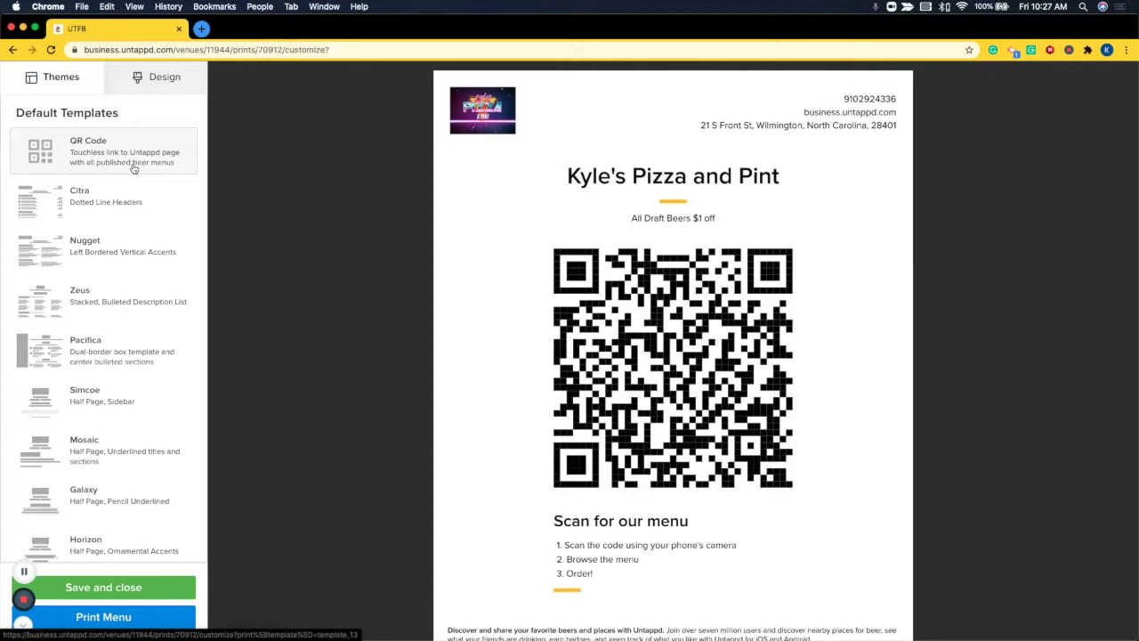
pyautogui.click(119, 239)
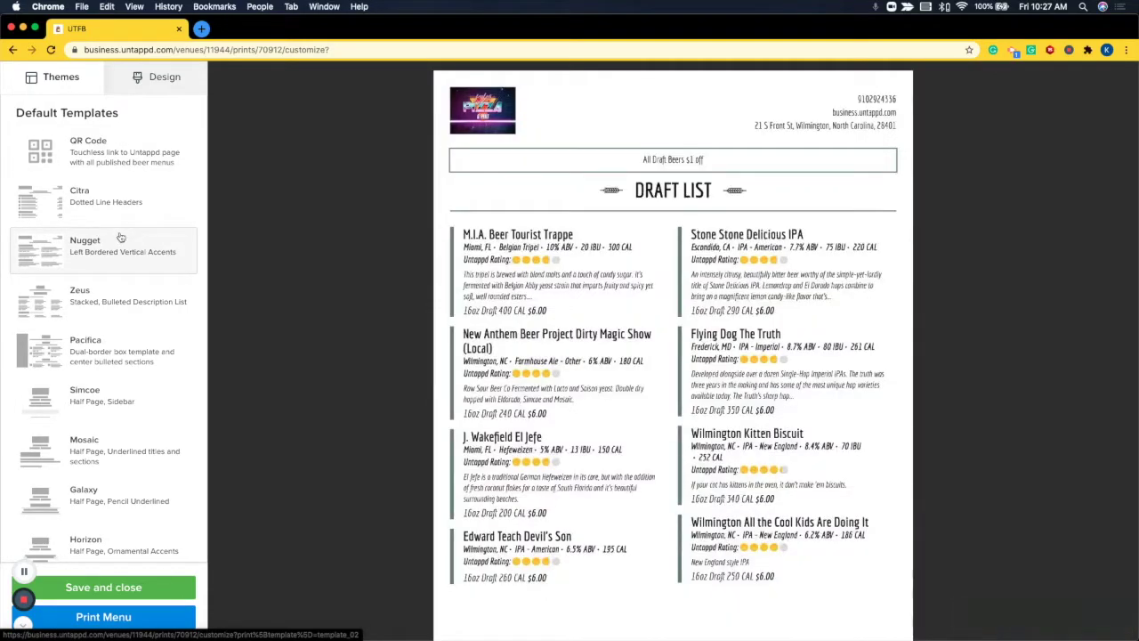
pyautogui.click(78, 349)
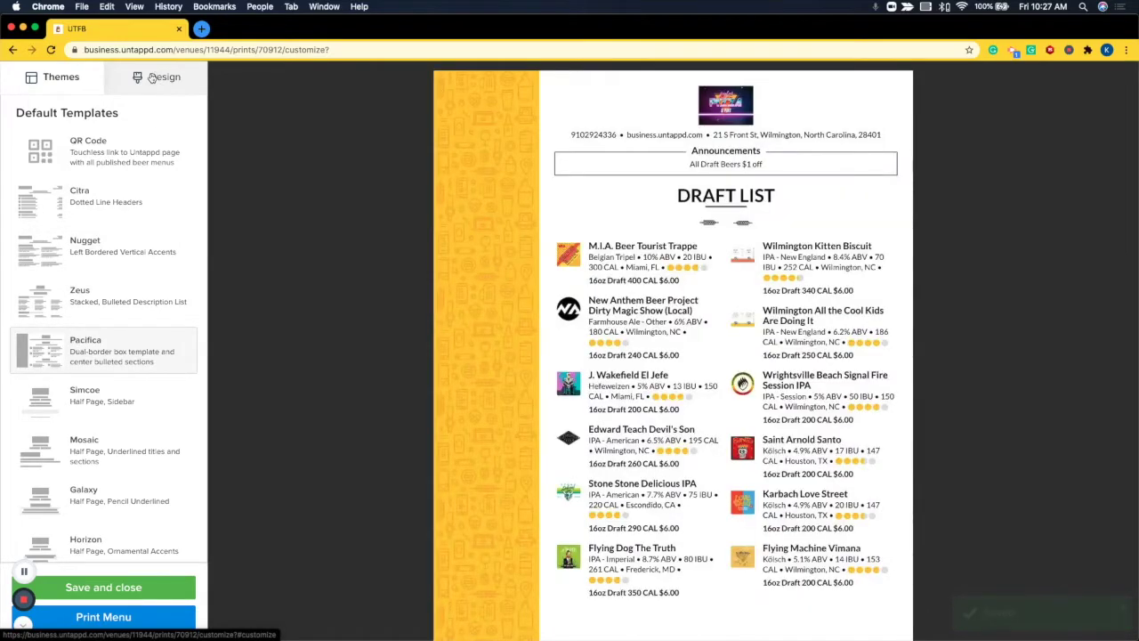
# Turn off Menu Titles in the general design settings of the Beers Menu print menu.
pyautogui.click(152, 77)
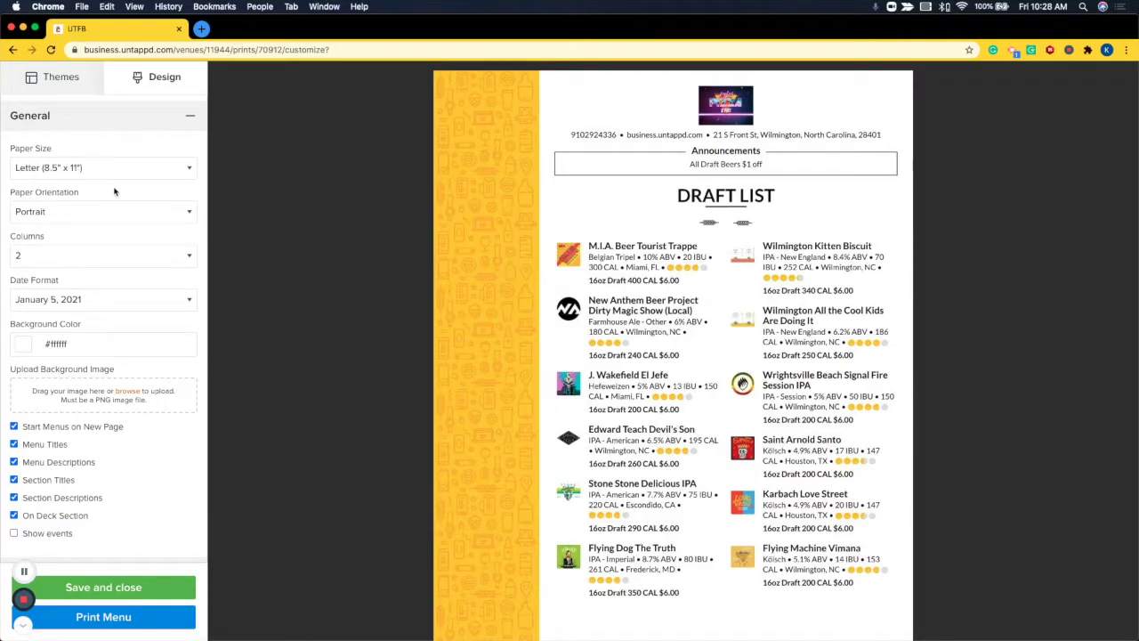
pyautogui.scroll(-3, 89, 267)
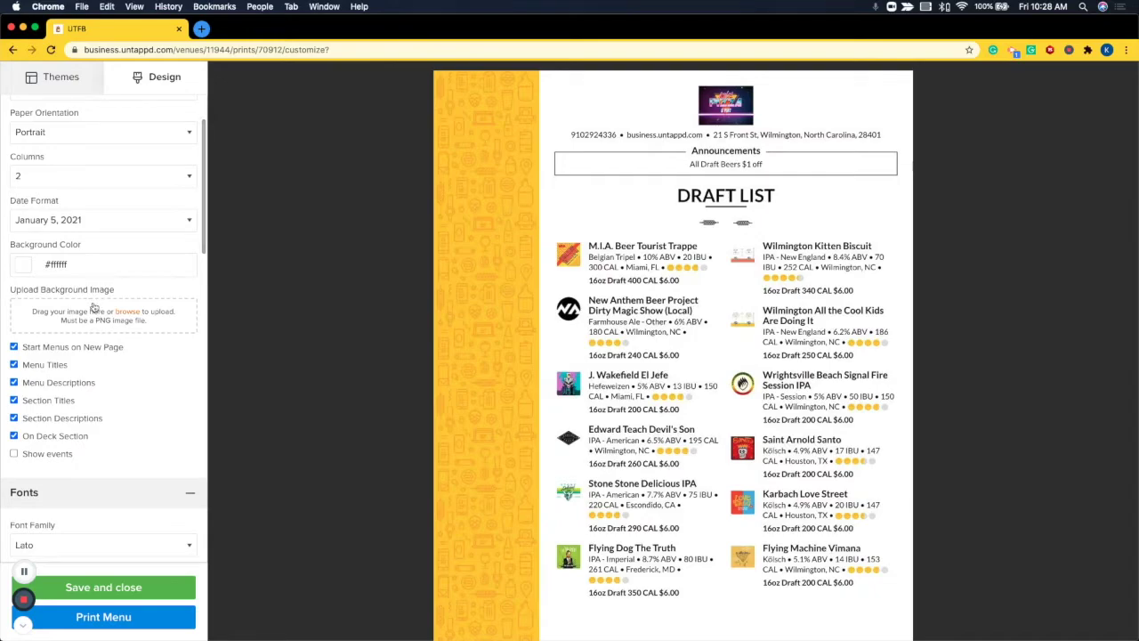
pyautogui.scroll(-2, 95, 307)
pyautogui.moveTo(75, 303); pyautogui.dragTo(12, 301)
pyautogui.click(13, 299)
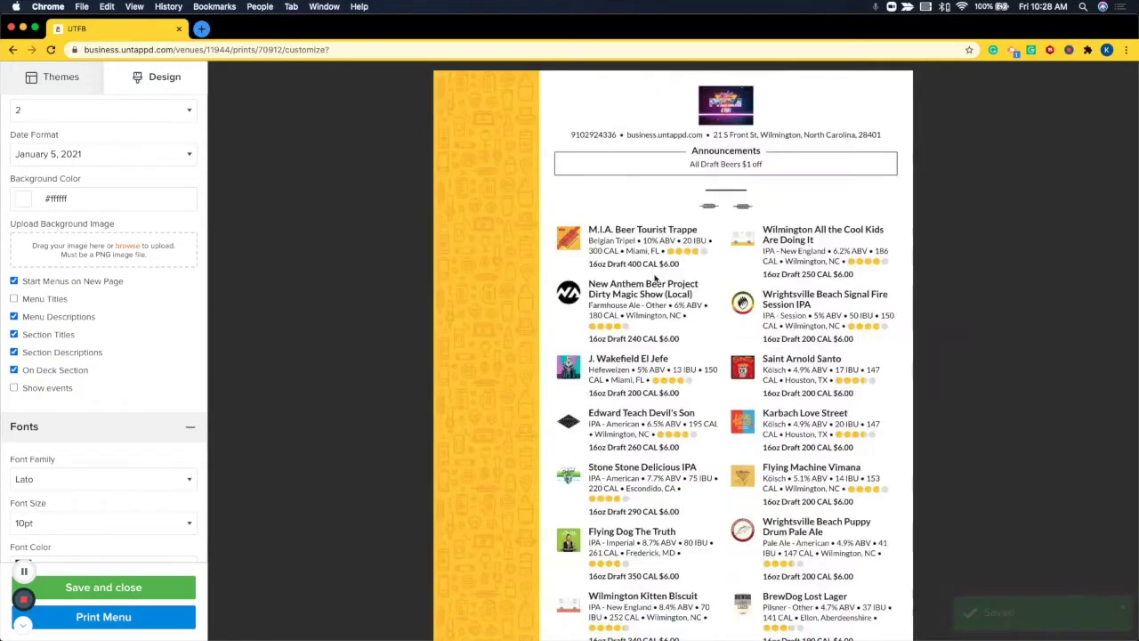
# Hide Calories (Item) and Container Calories in the print menu's item display options.
pyautogui.scroll(-5, 154, 312)
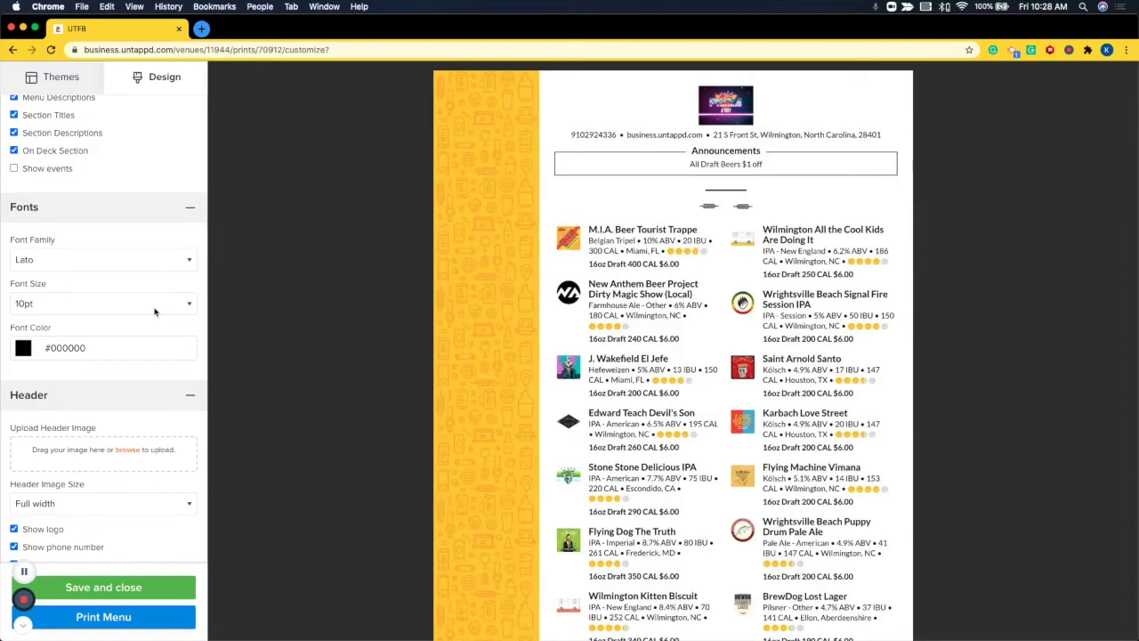
pyautogui.scroll(-4, 154, 311)
pyautogui.scroll(-6, 154, 311)
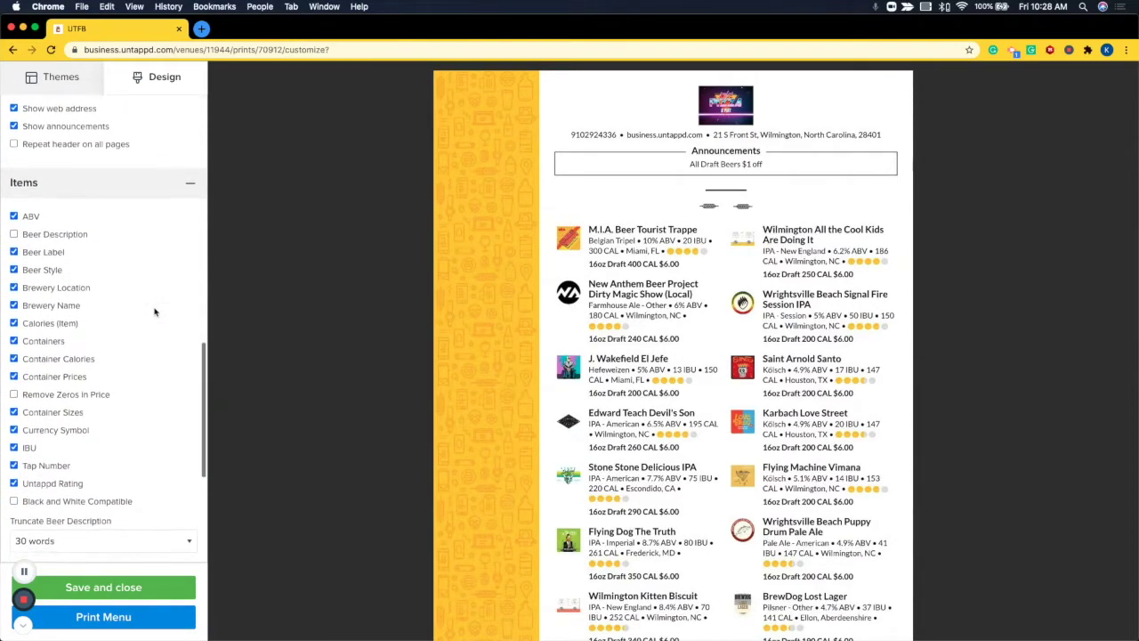
pyautogui.scroll(-1, 154, 311)
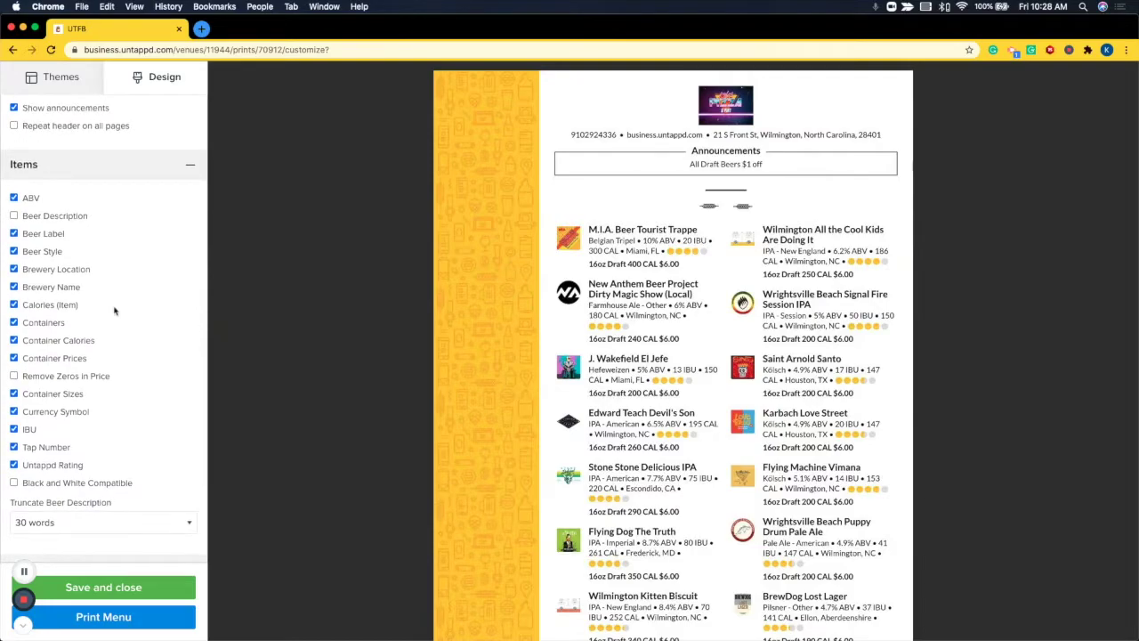
pyautogui.click(13, 305)
pyautogui.moveTo(97, 345); pyautogui.dragTo(16, 345)
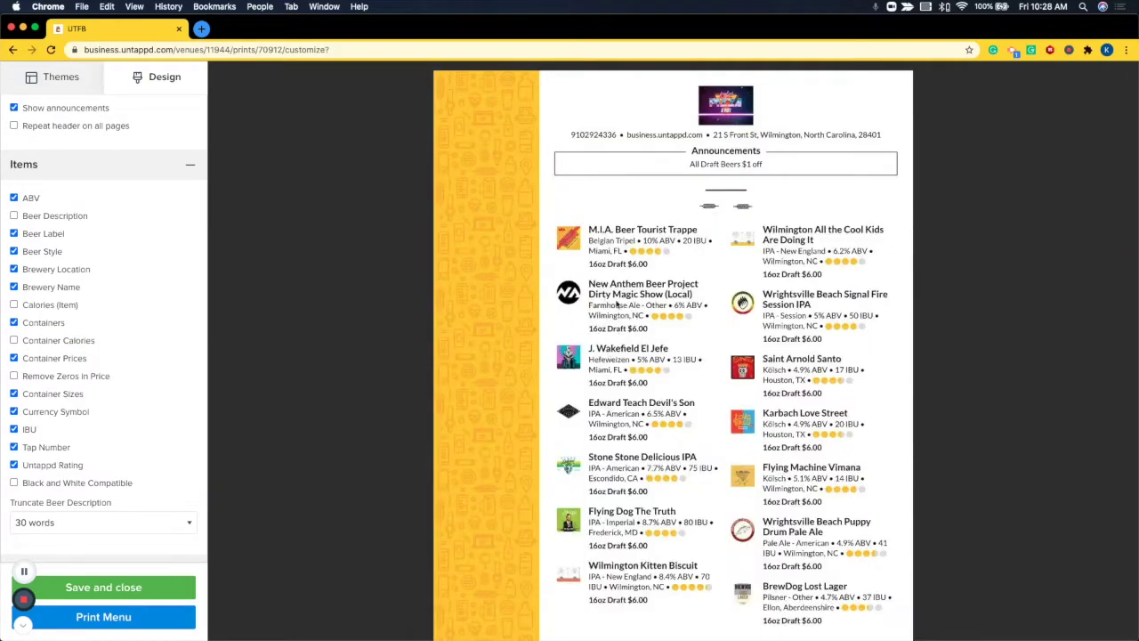
# Review the remaining item and footer options, and save and close the print menu design.
pyautogui.scroll(-3, 120, 374)
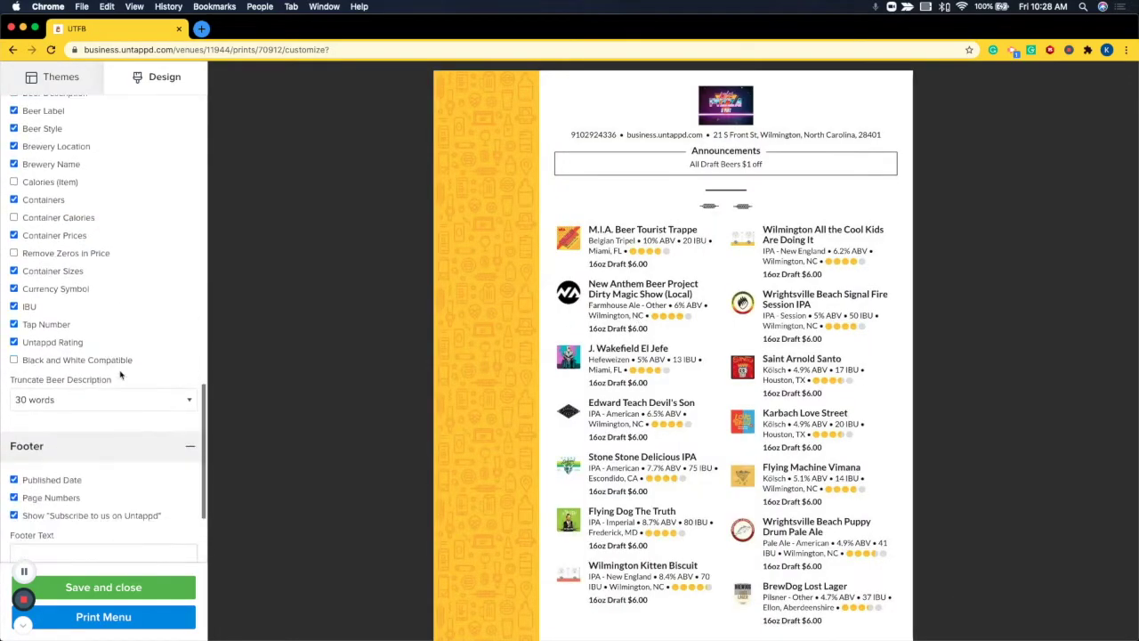
pyautogui.scroll(-3, 120, 374)
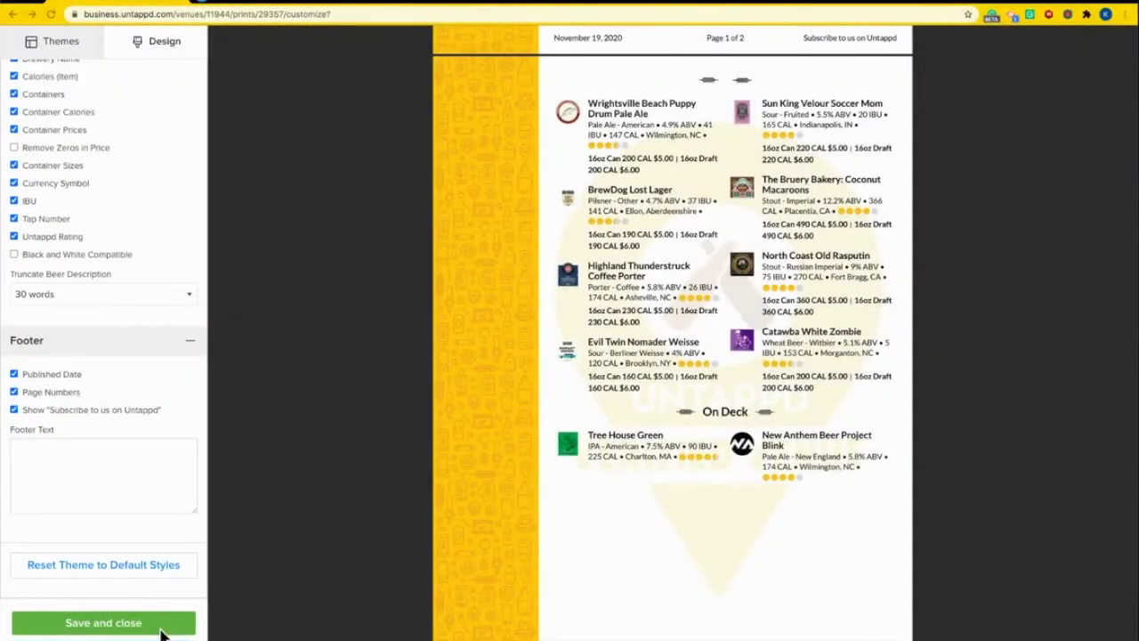
pyautogui.click(163, 629)
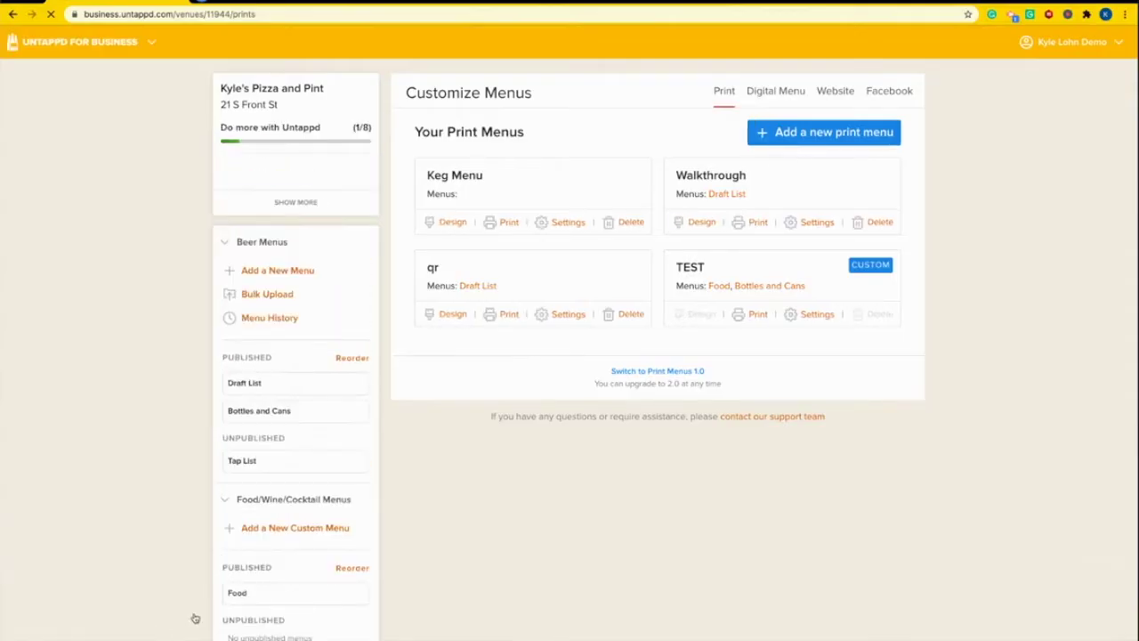
# Open the digital menus list and examine the Walkthrough Board's ID, name and assigned menus.
pyautogui.scroll(-5, 318, 452)
pyautogui.scroll(-1, 318, 452)
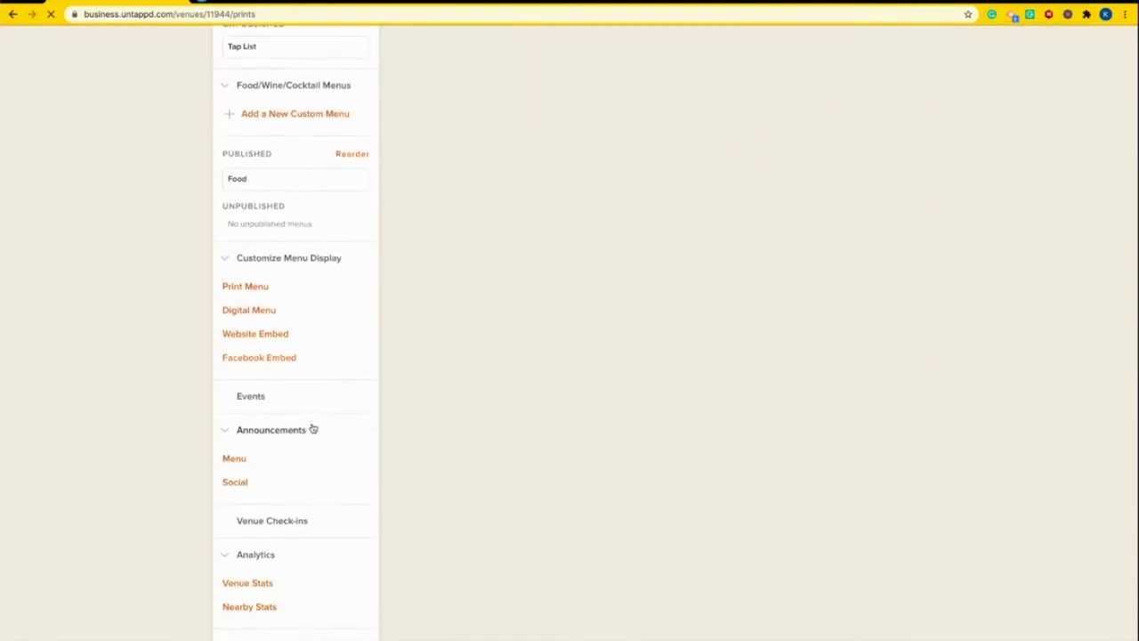
pyautogui.click(269, 314)
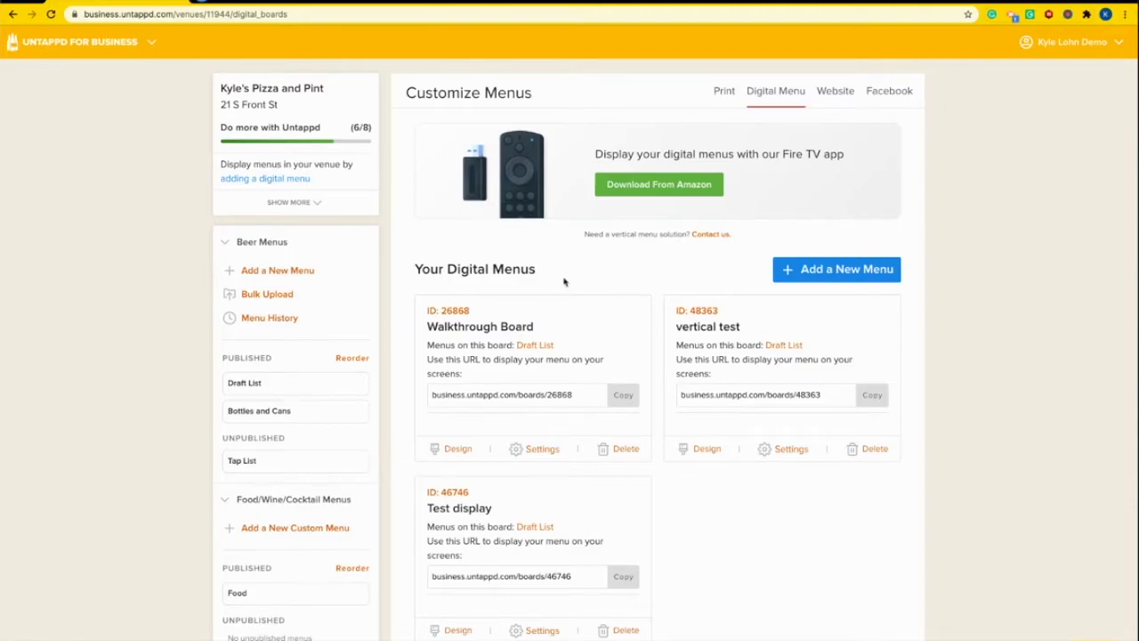
pyautogui.moveTo(470, 311); pyautogui.dragTo(426, 314)
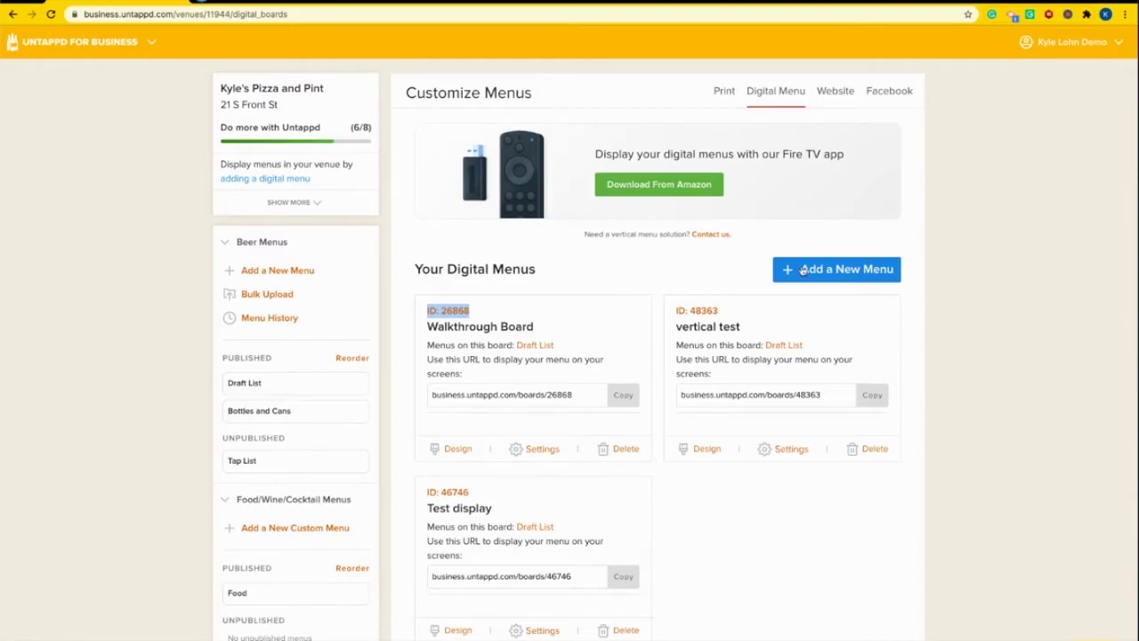
pyautogui.click(629, 275)
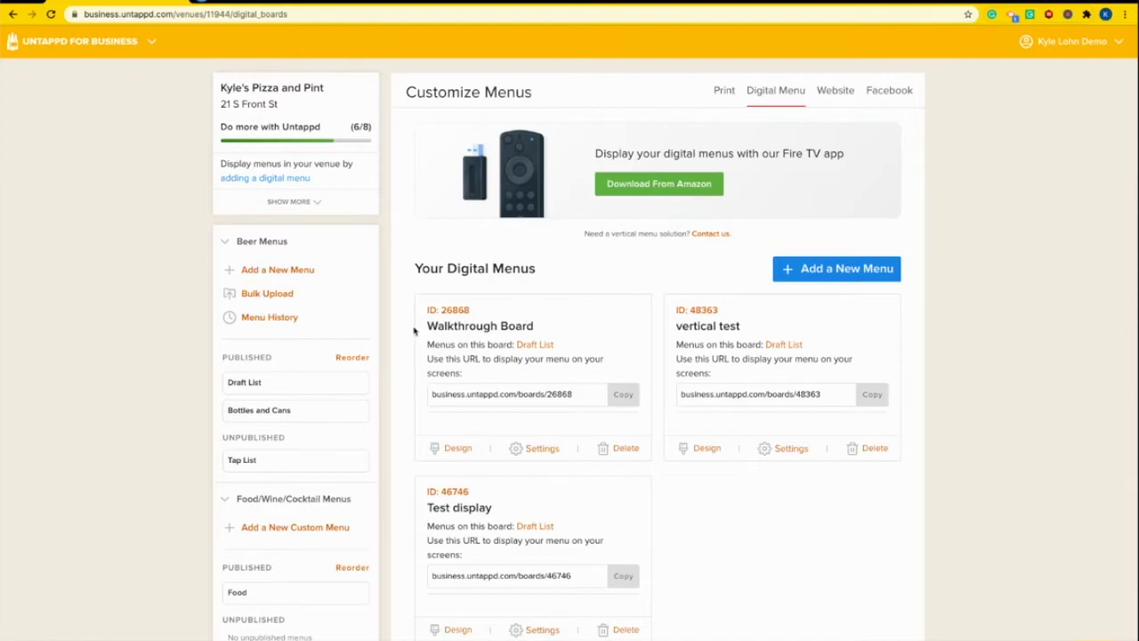
pyautogui.moveTo(431, 326); pyautogui.dragTo(577, 346)
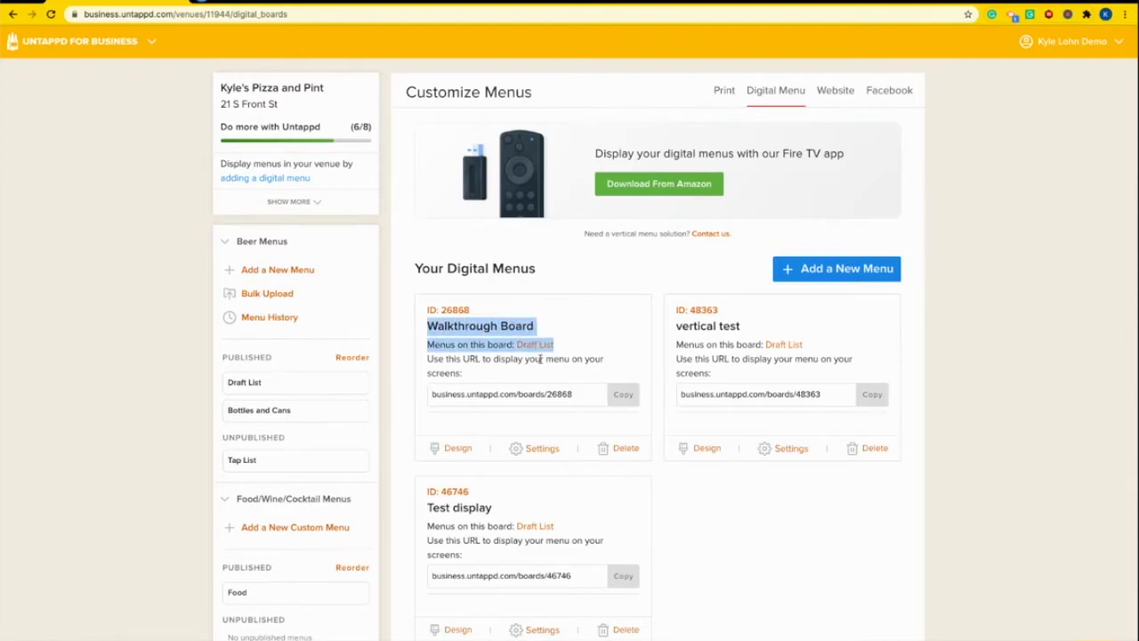
# Open the Walkthrough Board's design and browse its landscape and portrait templates.
pyautogui.click(454, 450)
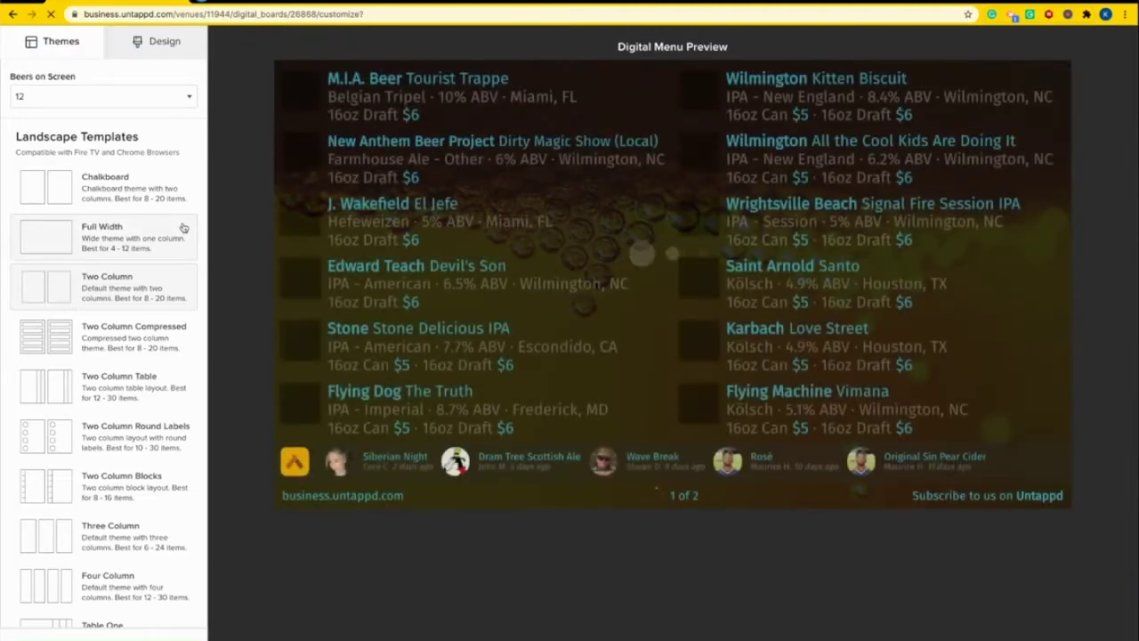
pyautogui.scroll(-3, 148, 243)
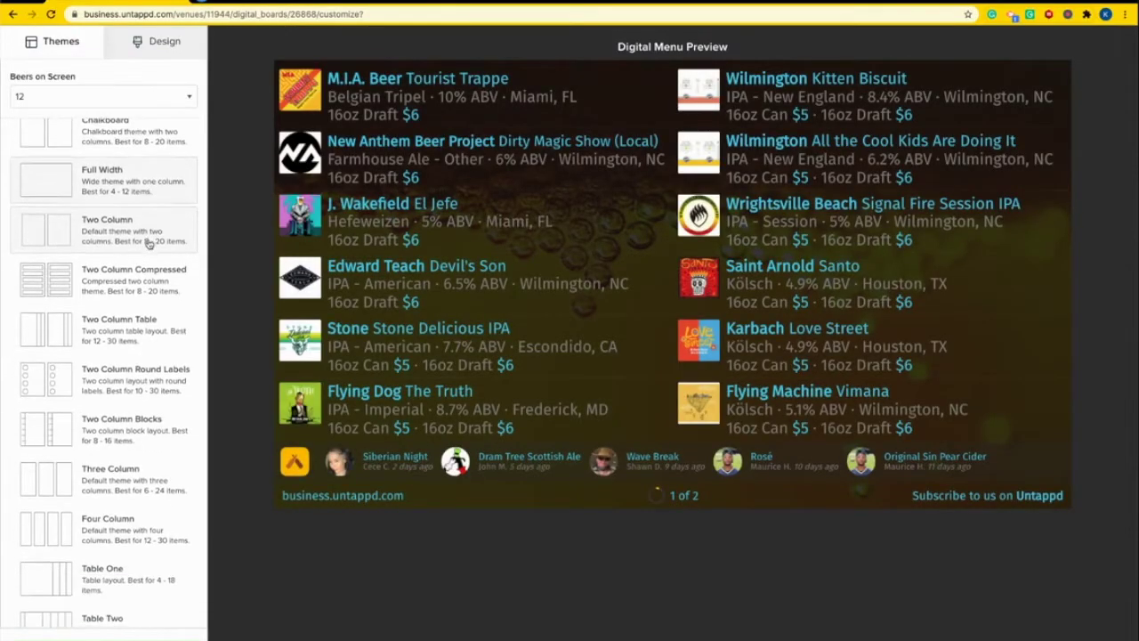
pyautogui.scroll(-10, 148, 243)
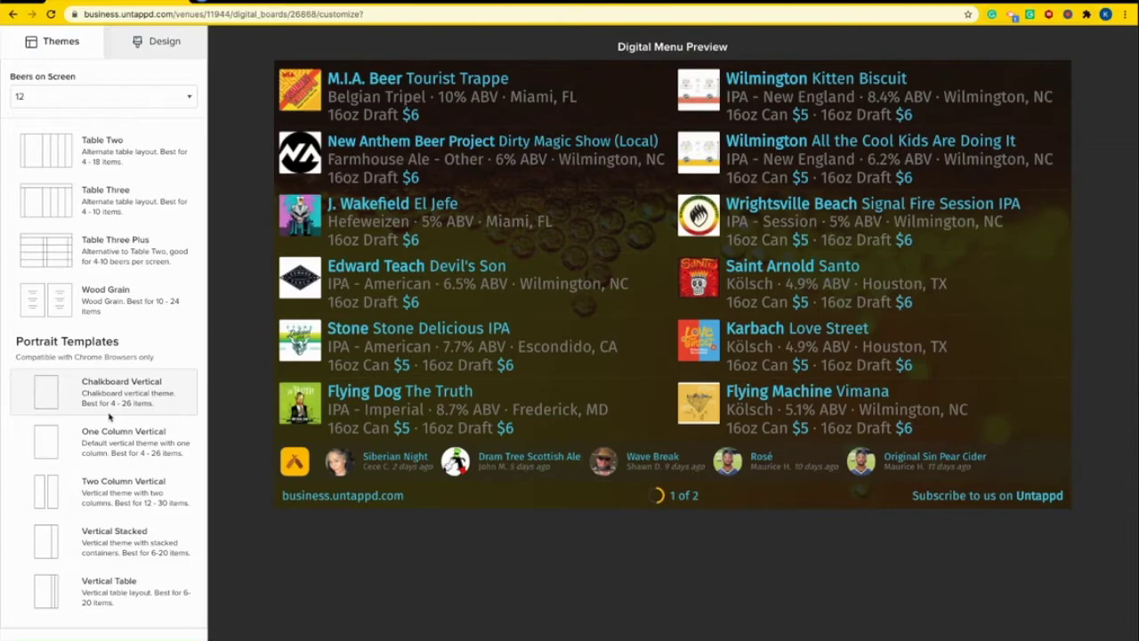
pyautogui.scroll(3, 109, 415)
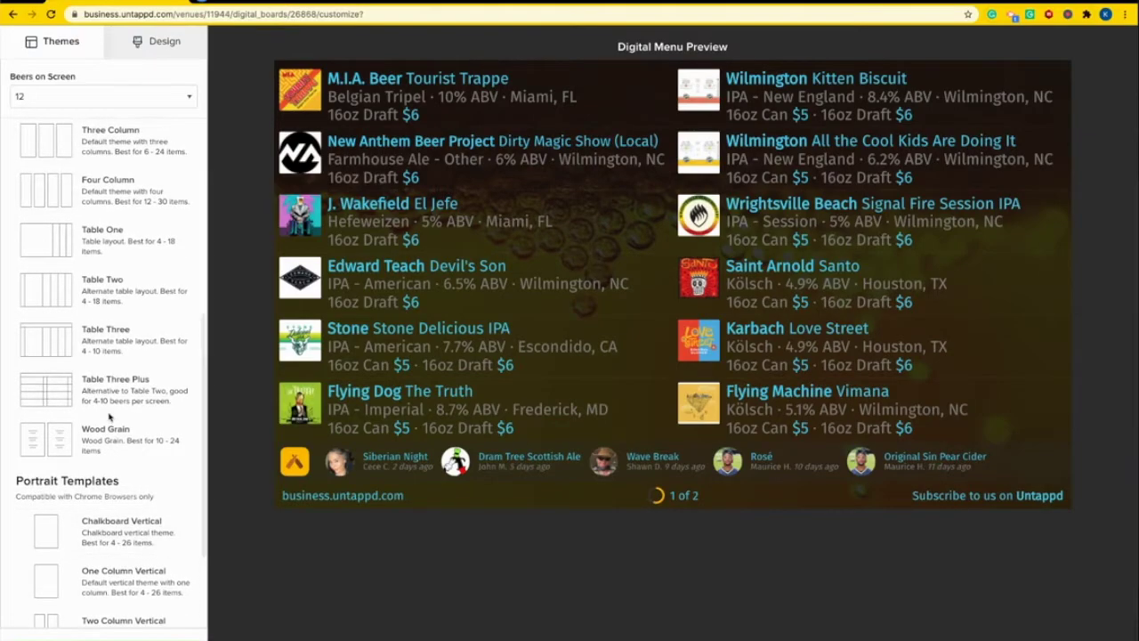
pyautogui.scroll(3, 109, 416)
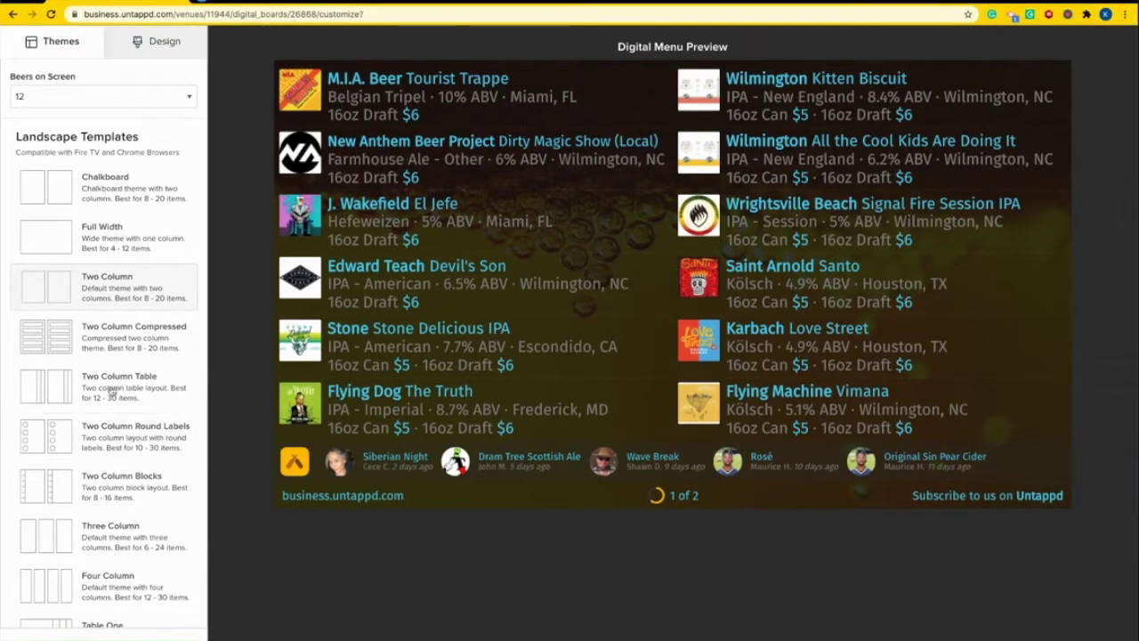
pyautogui.scroll(-4, 107, 352)
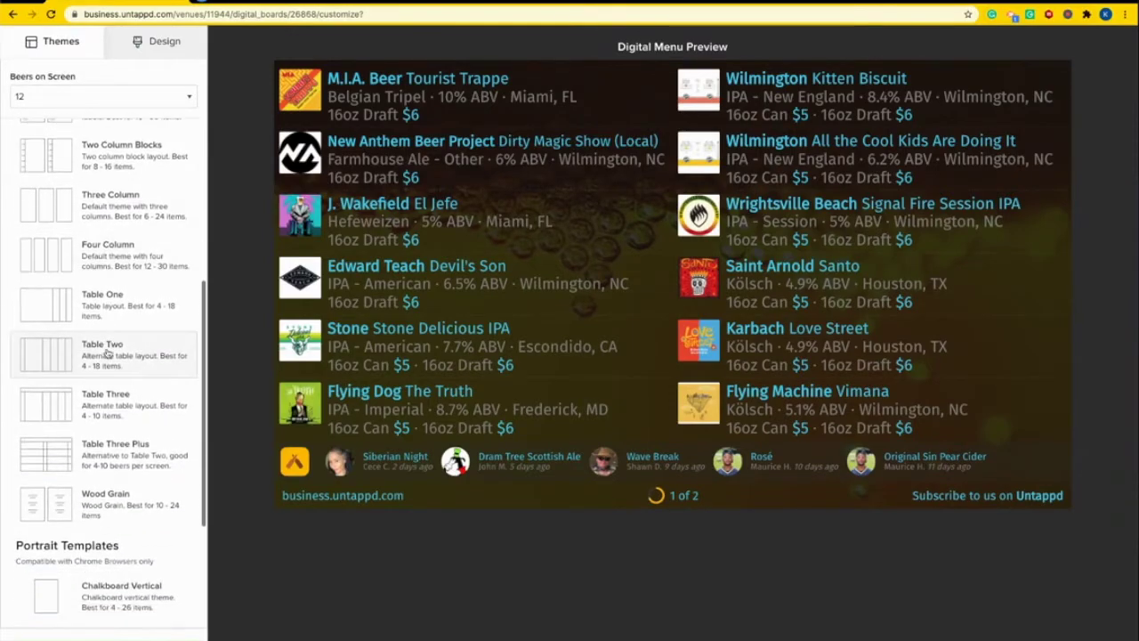
pyautogui.scroll(5, 106, 352)
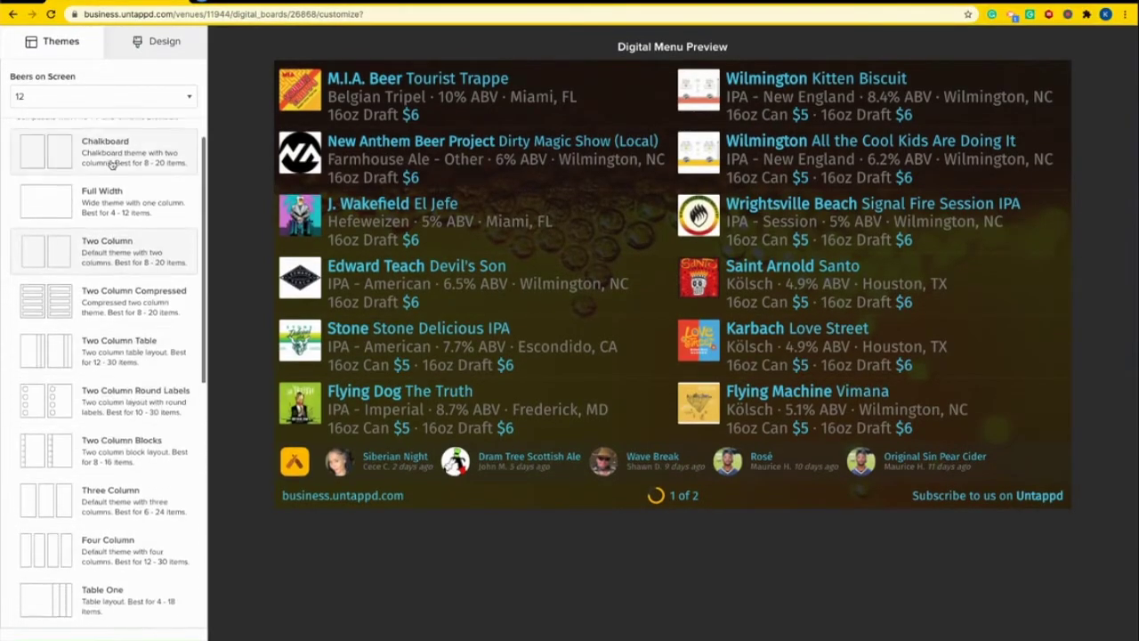
# Open the Walkthrough Board's design settings and examine its general, item and appearance options.
pyautogui.moveTo(81, 78)
pyautogui.mouseDown()
pyautogui.moveTo(11, 79)
pyautogui.moveTo(81, 78)
pyautogui.mouseUp()
pyautogui.click(81, 78)
pyautogui.click(167, 41)
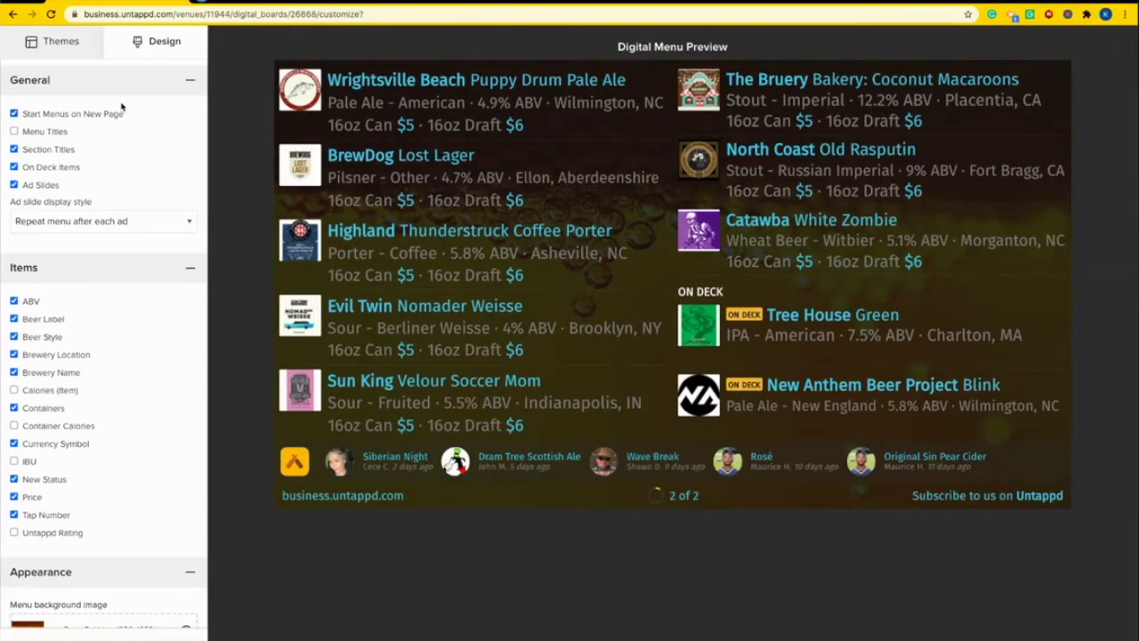
pyautogui.scroll(-3, 64, 178)
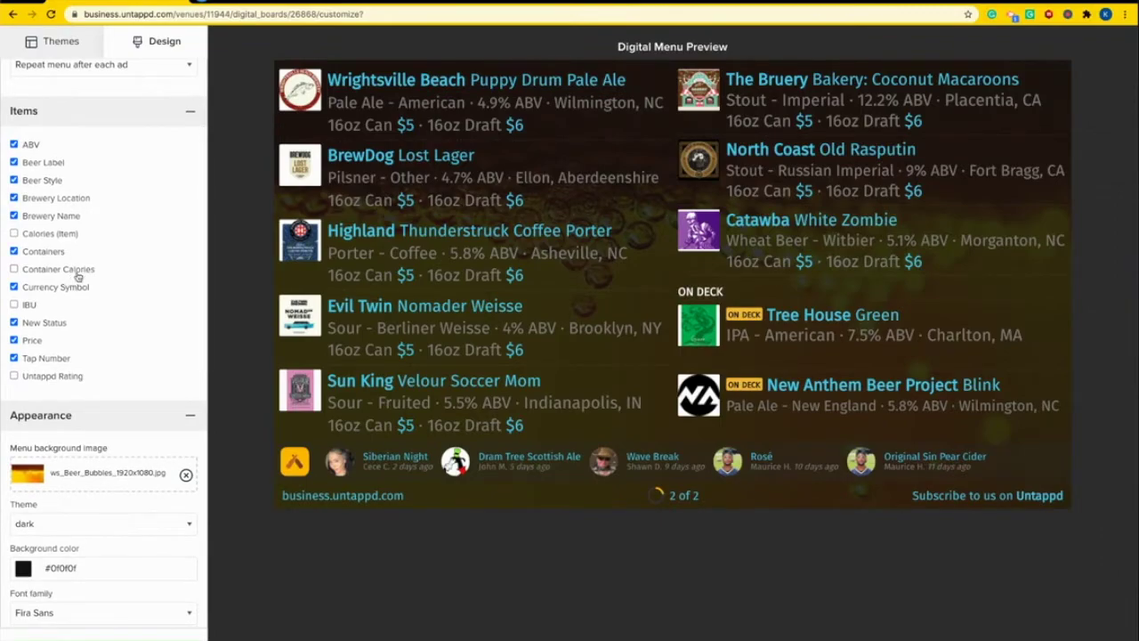
pyautogui.scroll(-5, 91, 274)
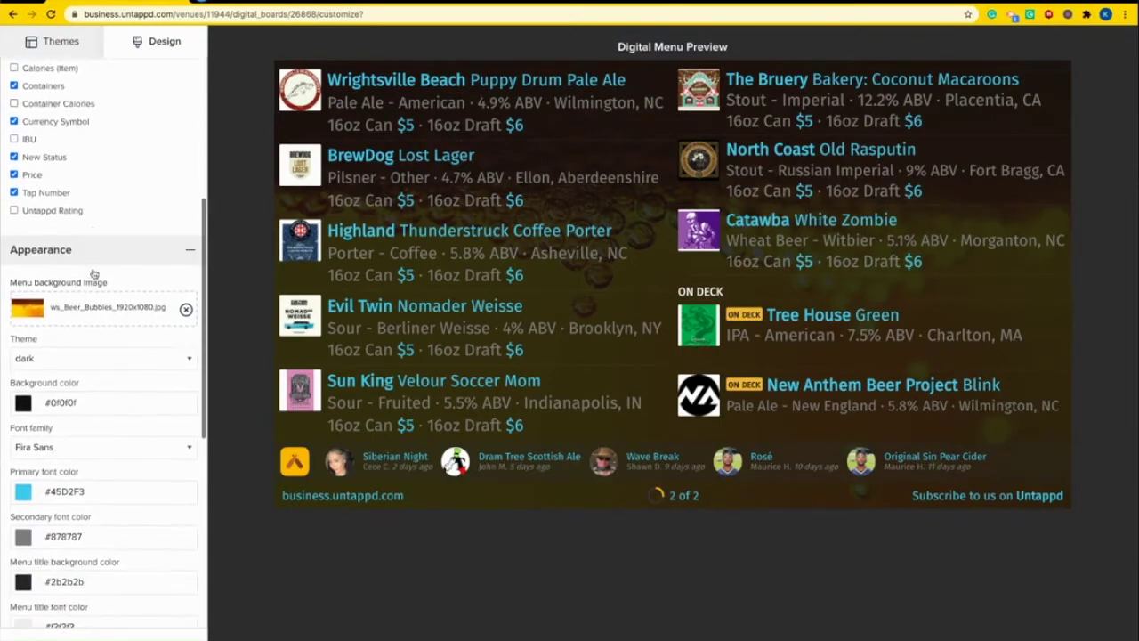
pyautogui.scroll(-3, 93, 273)
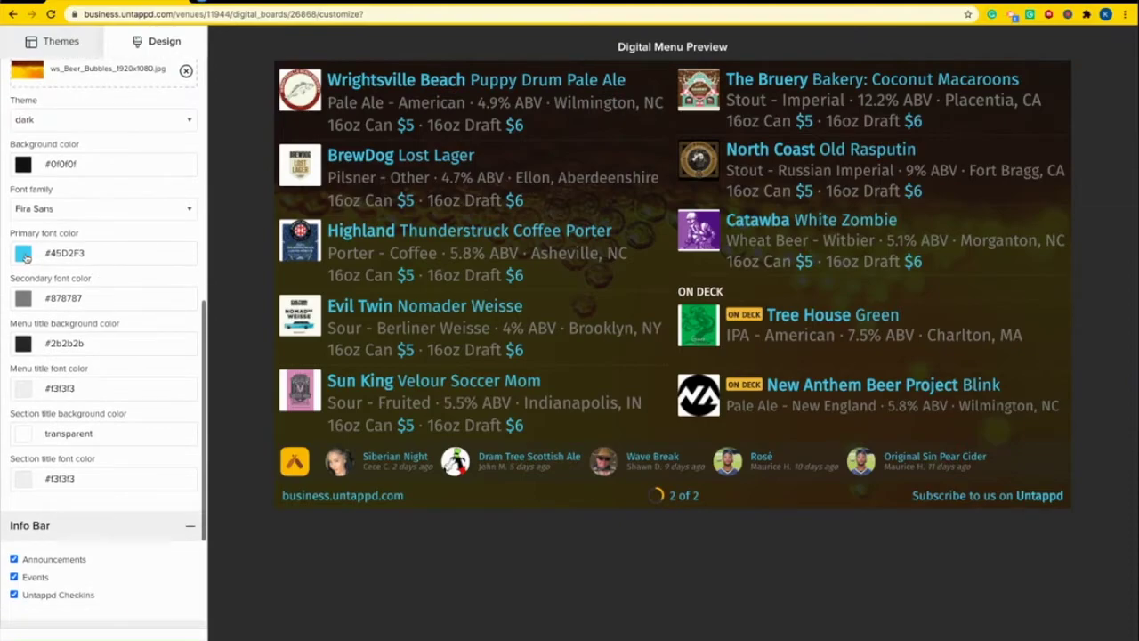
# Set the board's primary font color to the blue-violet #5145F3.
pyautogui.click(24, 253)
pyautogui.click(116, 325)
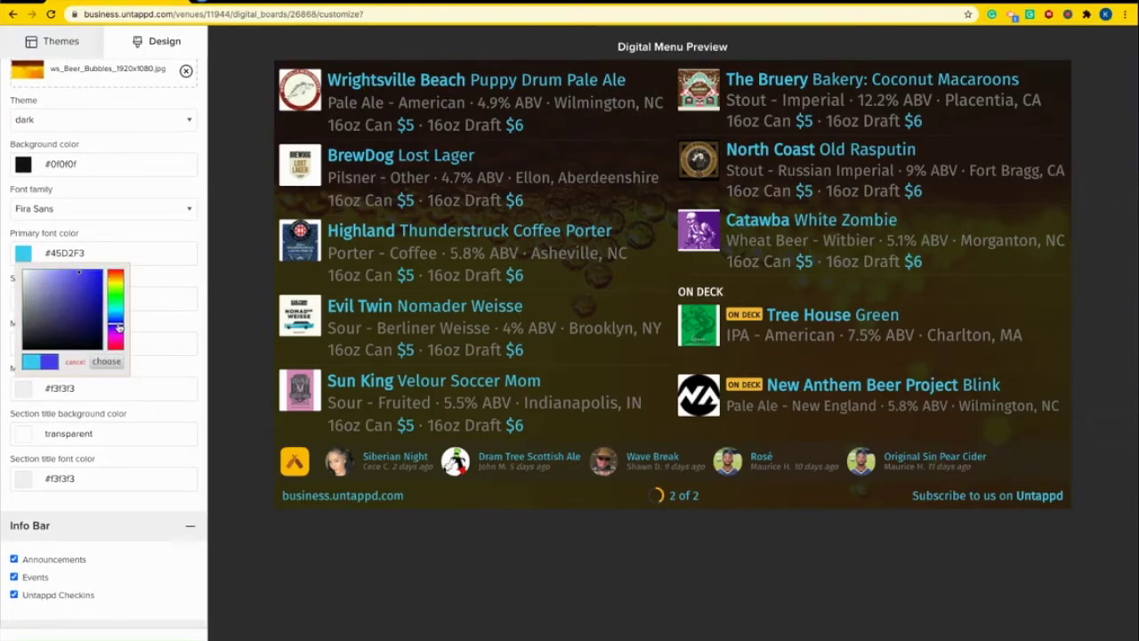
pyautogui.click(114, 365)
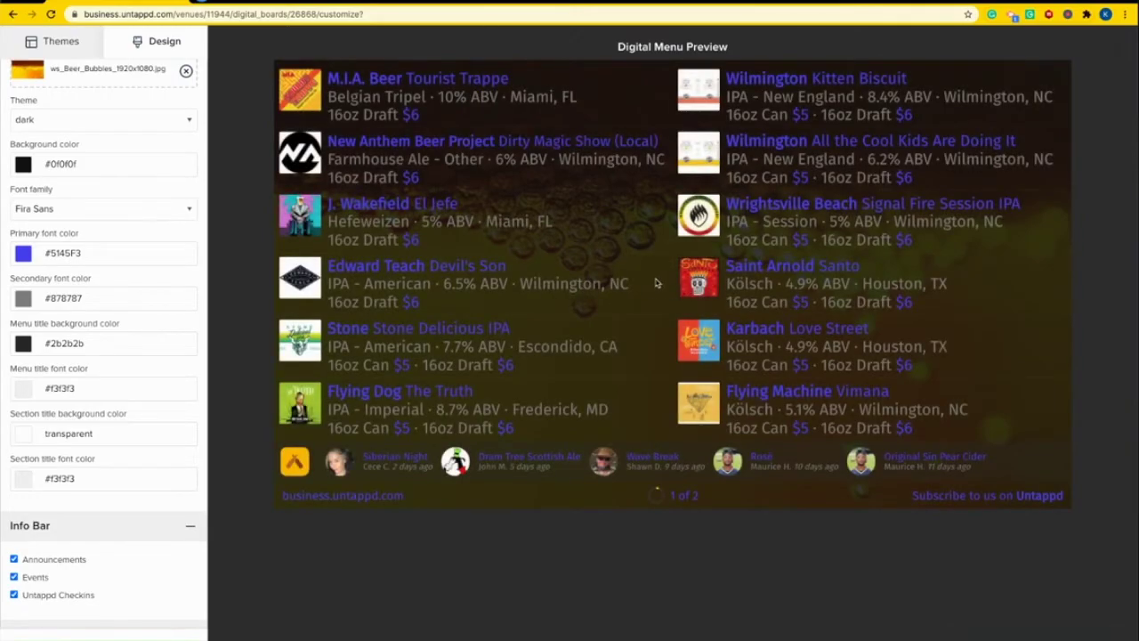
# Examine the board's Info Bar and Ad Slides options alongside the check-ins strip in the preview.
pyautogui.scroll(-3, 125, 288)
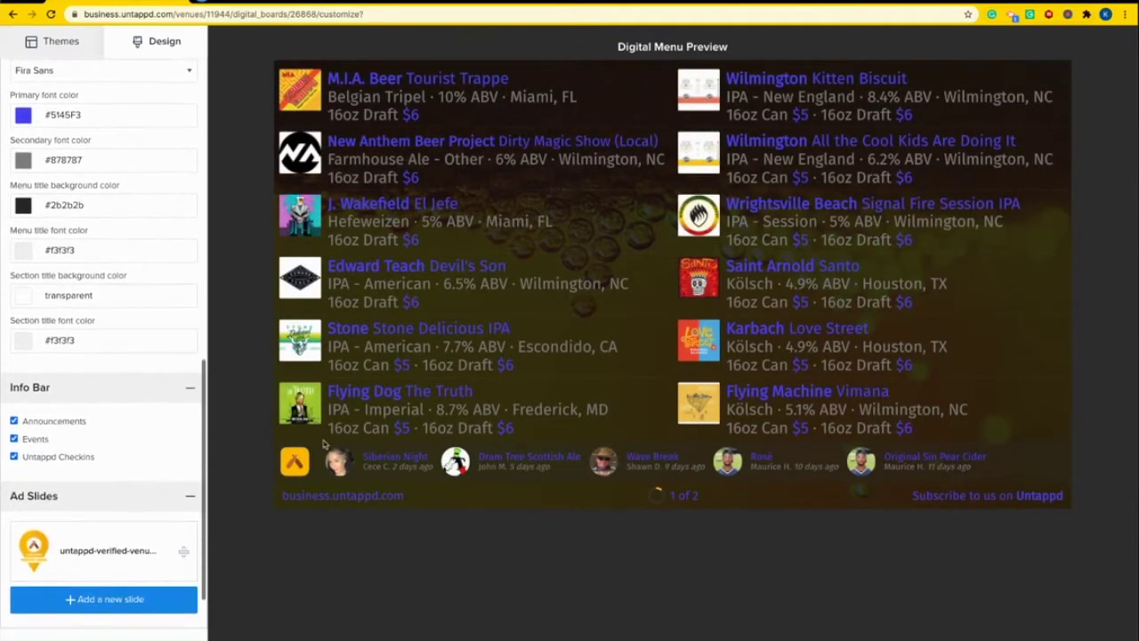
pyautogui.moveTo(326, 463); pyautogui.dragTo(993, 469)
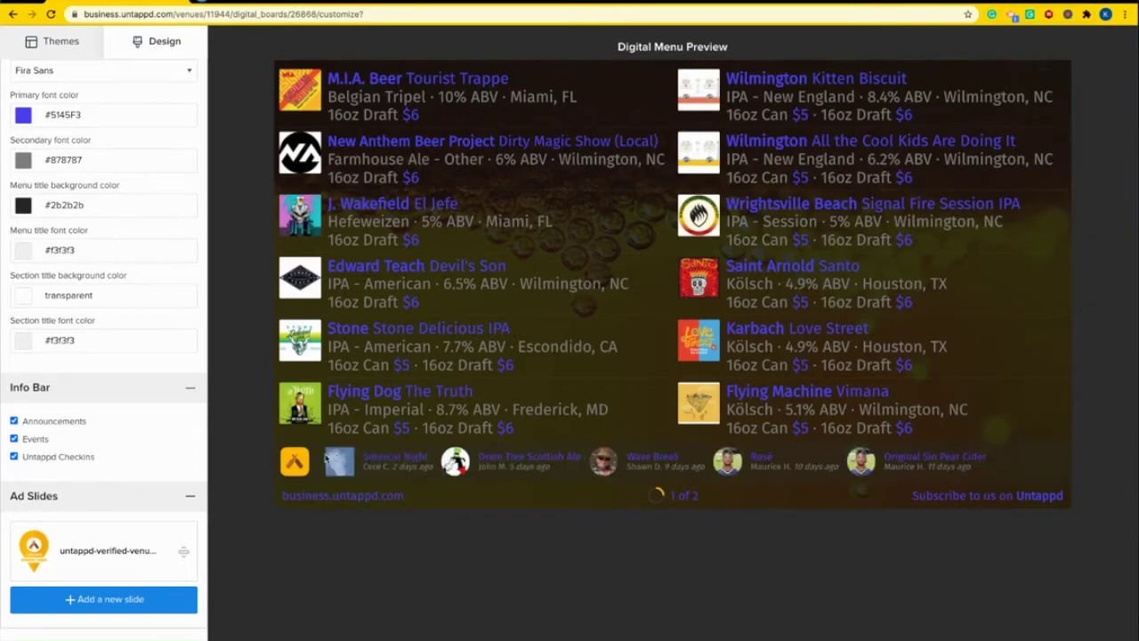
pyautogui.moveTo(23, 422); pyautogui.dragTo(135, 469)
pyautogui.scroll(-1, 136, 469)
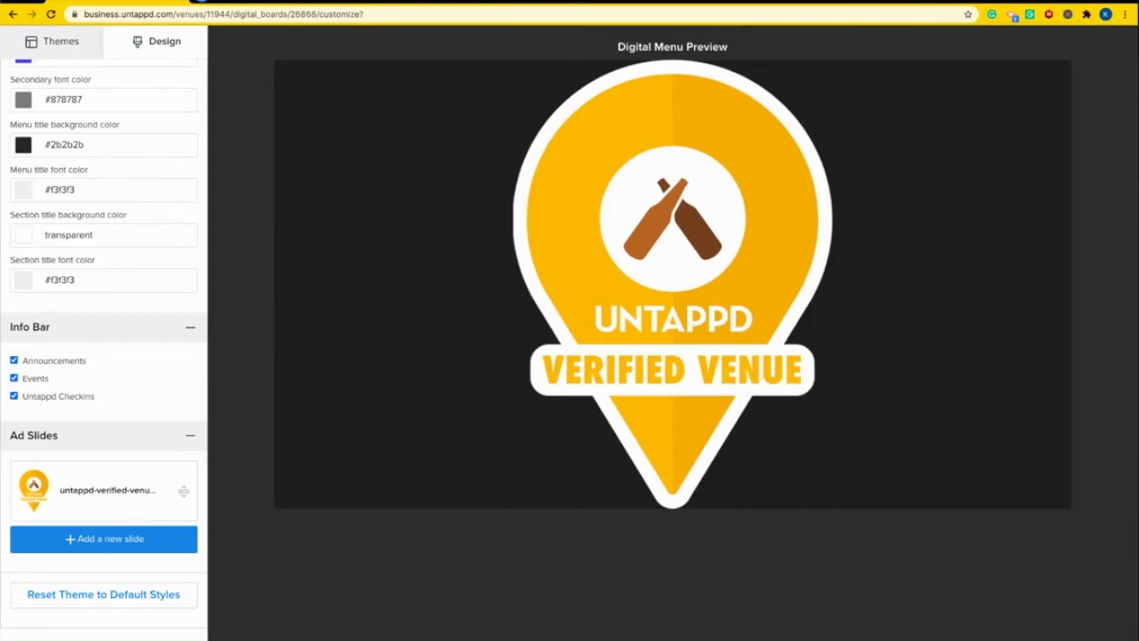
# Return to the digital menus list and highlight the Walkthrough Board's ID.
pyautogui.hotkey('alt', 'Left')
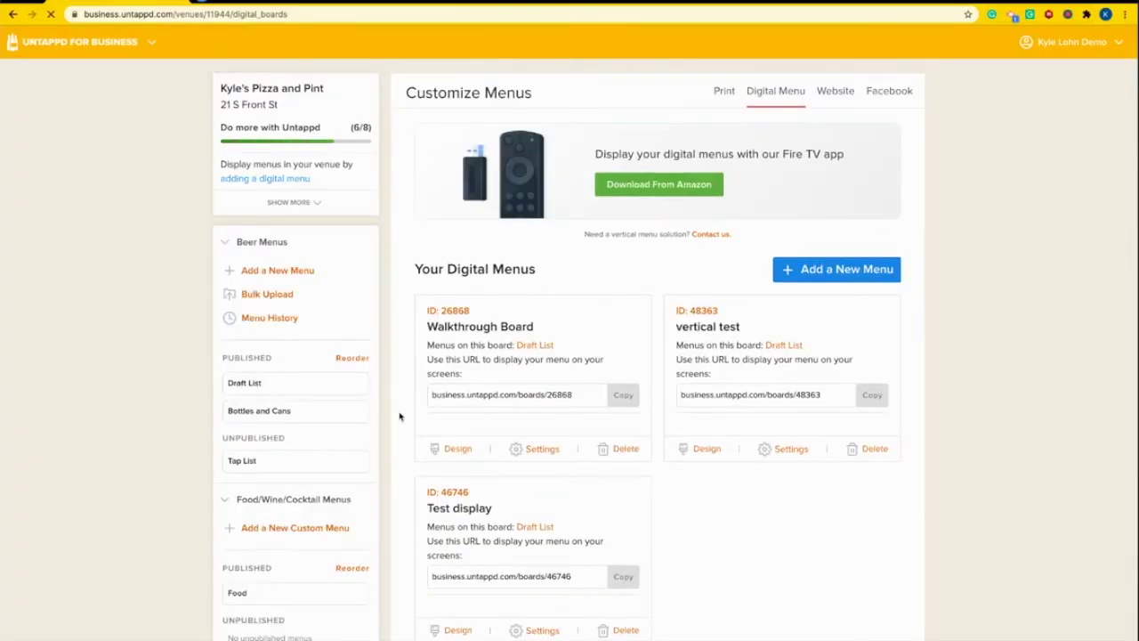
pyautogui.tripleClick(449, 312)
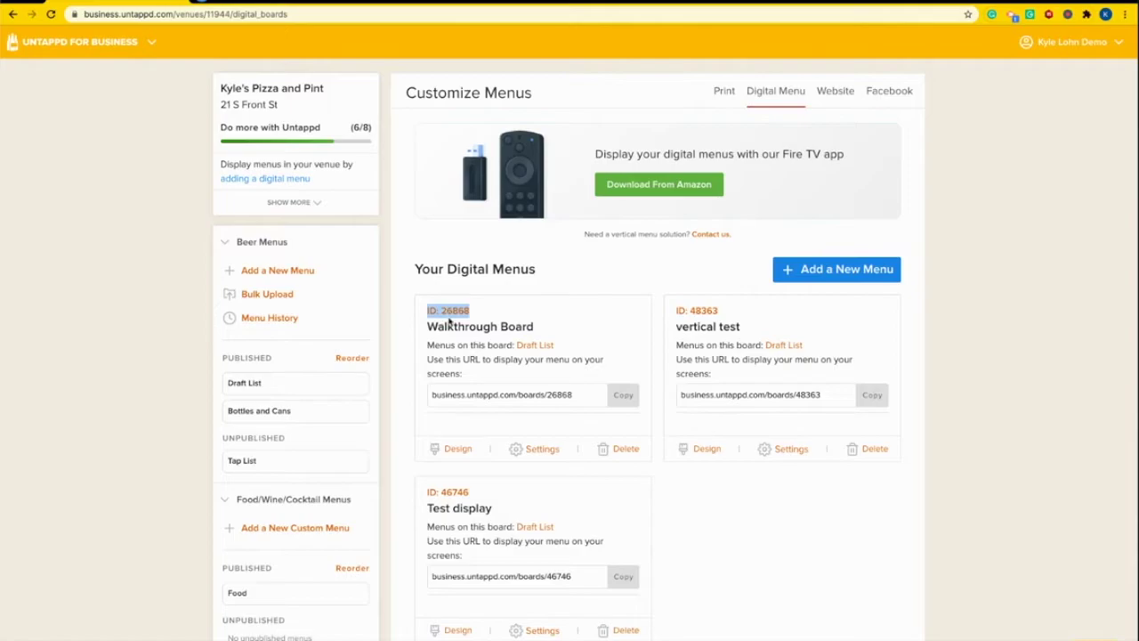
pyautogui.click(481, 315)
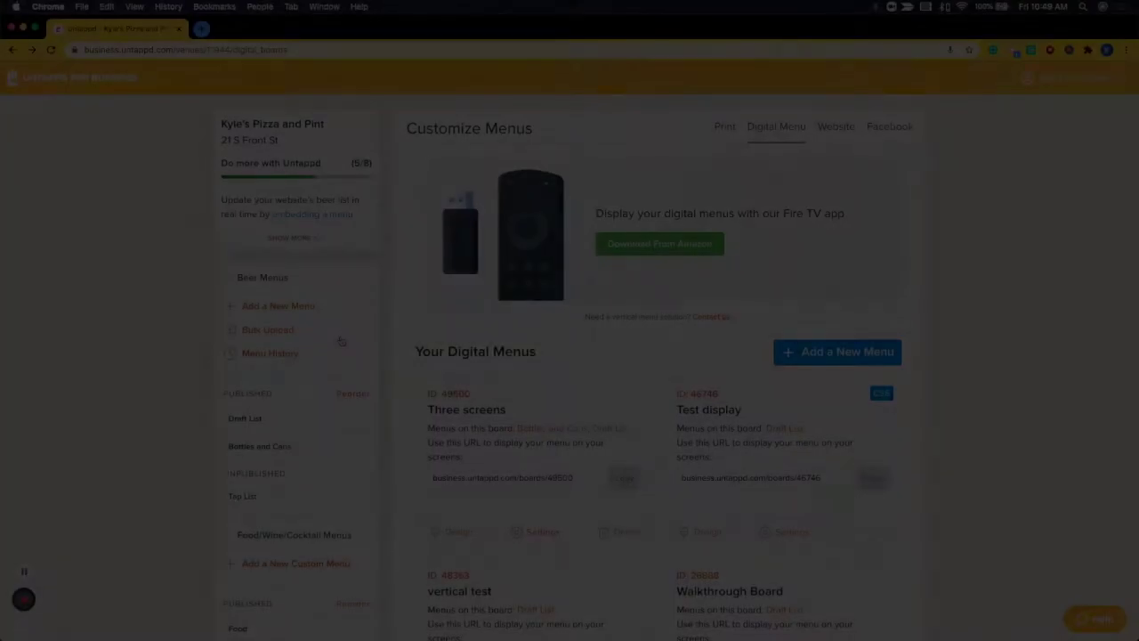
# Open the website embed settings and examine the iFrame code and the account's Support option.
pyautogui.scroll(-5, 341, 340)
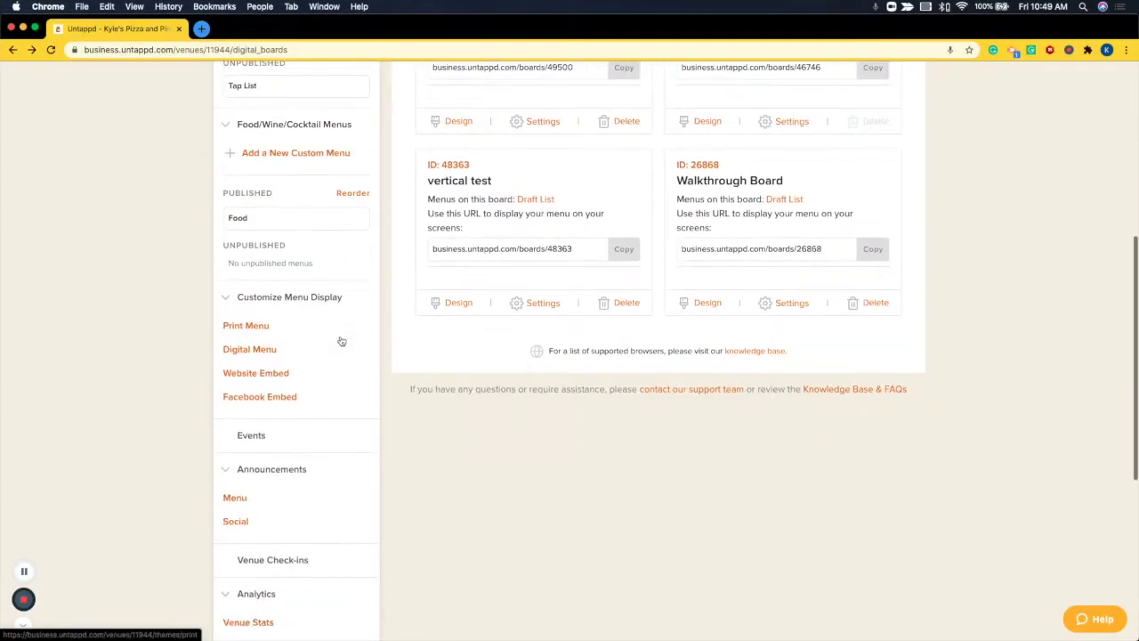
pyautogui.scroll(-1, 341, 341)
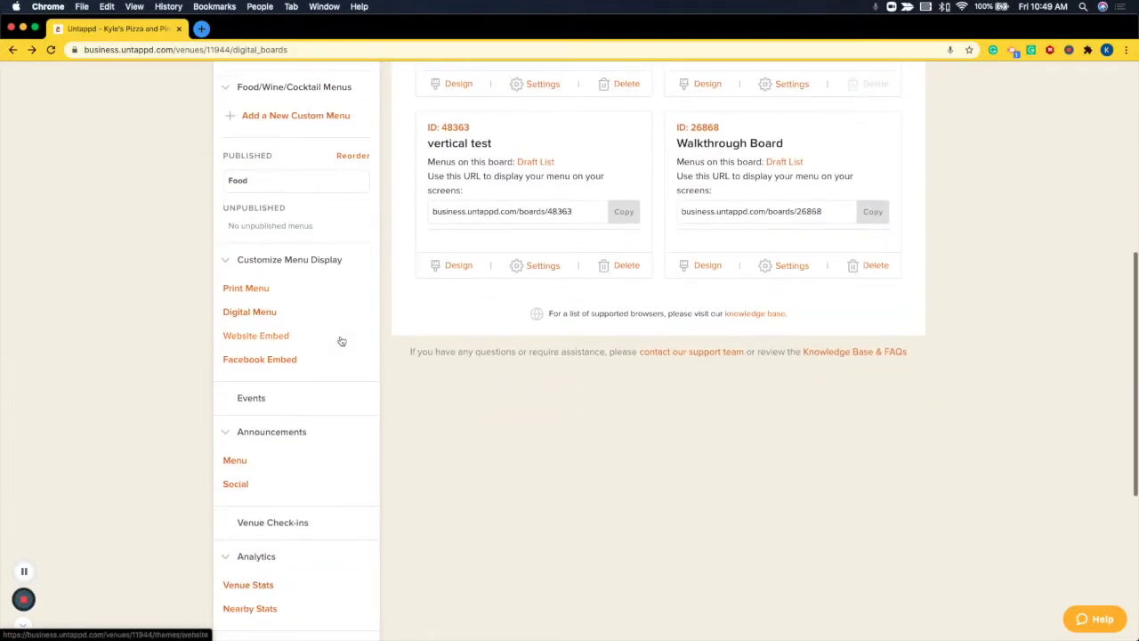
pyautogui.click(277, 340)
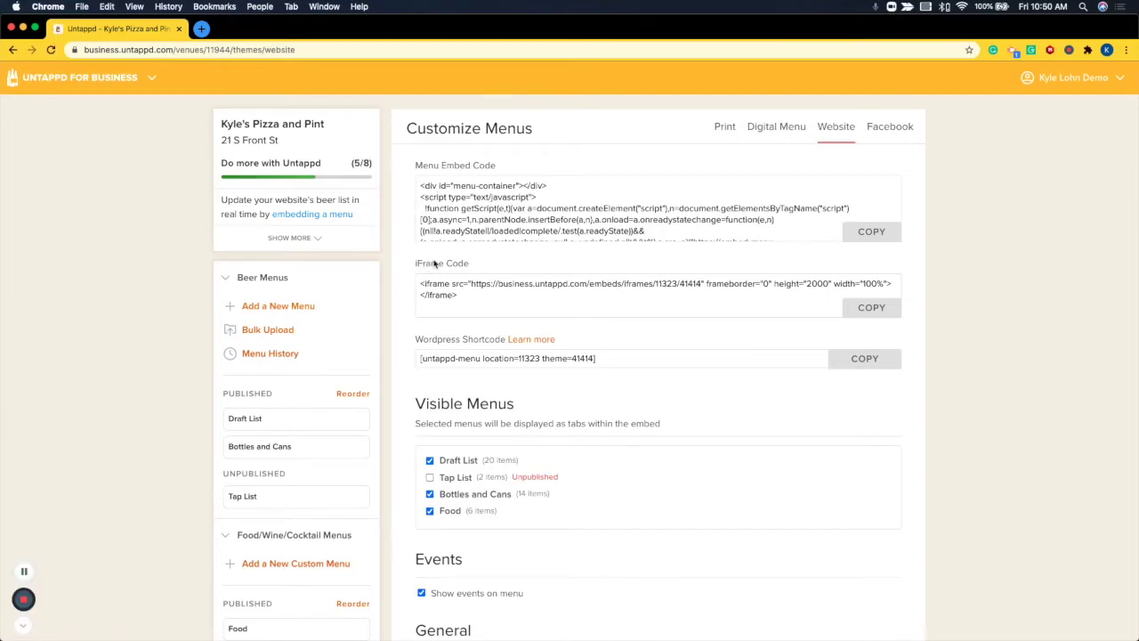
pyautogui.click(467, 292)
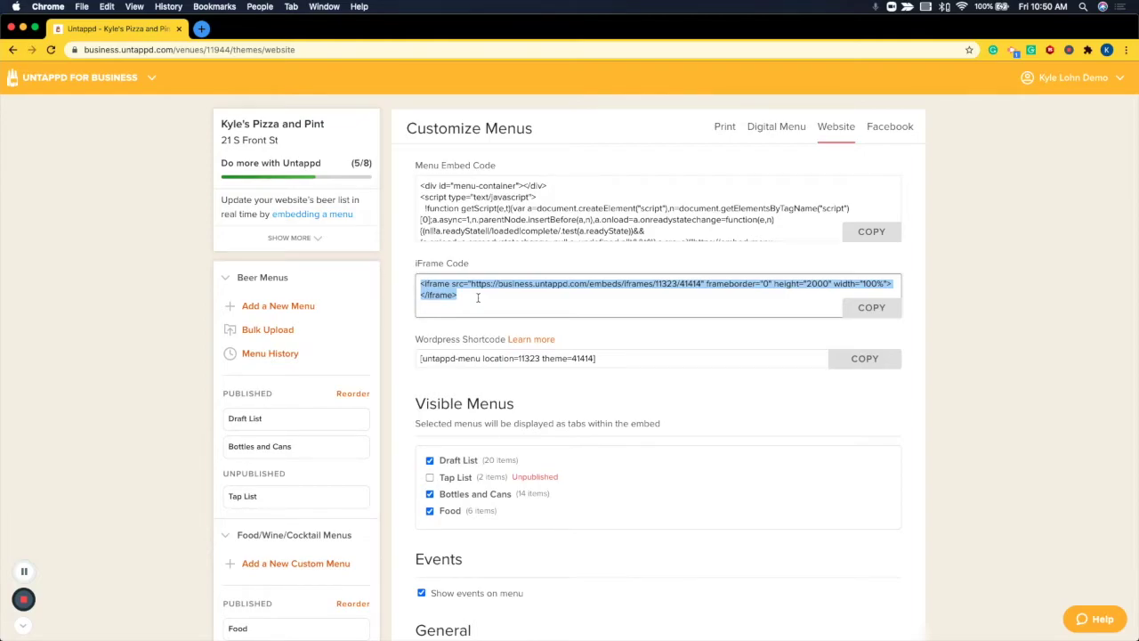
pyautogui.click(478, 298)
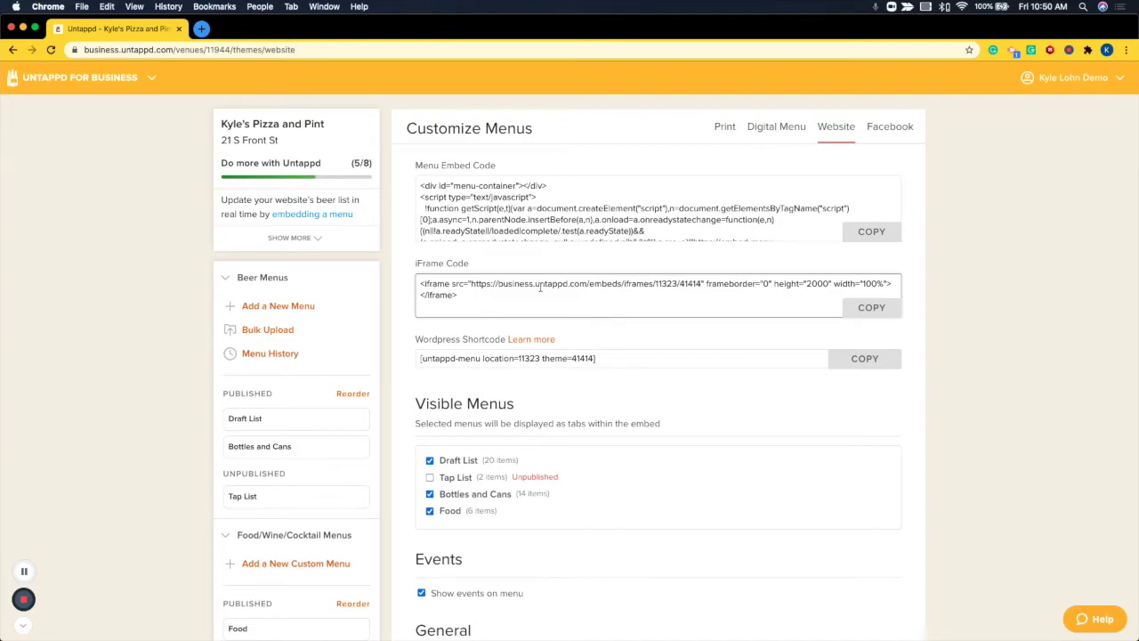
pyautogui.click(1073, 84)
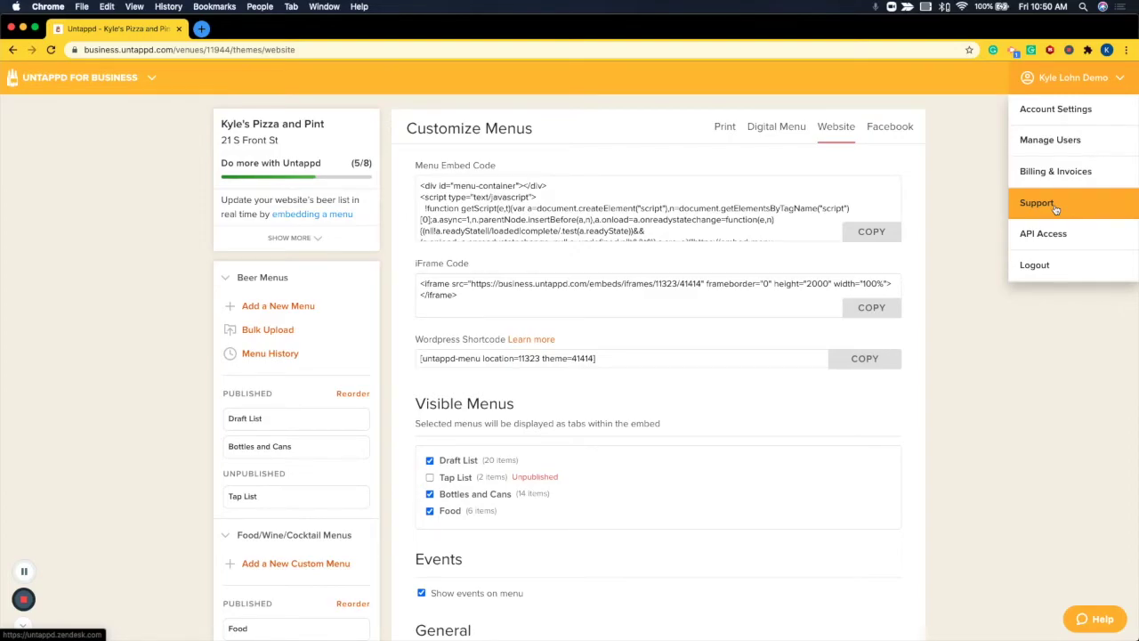
pyautogui.click(987, 204)
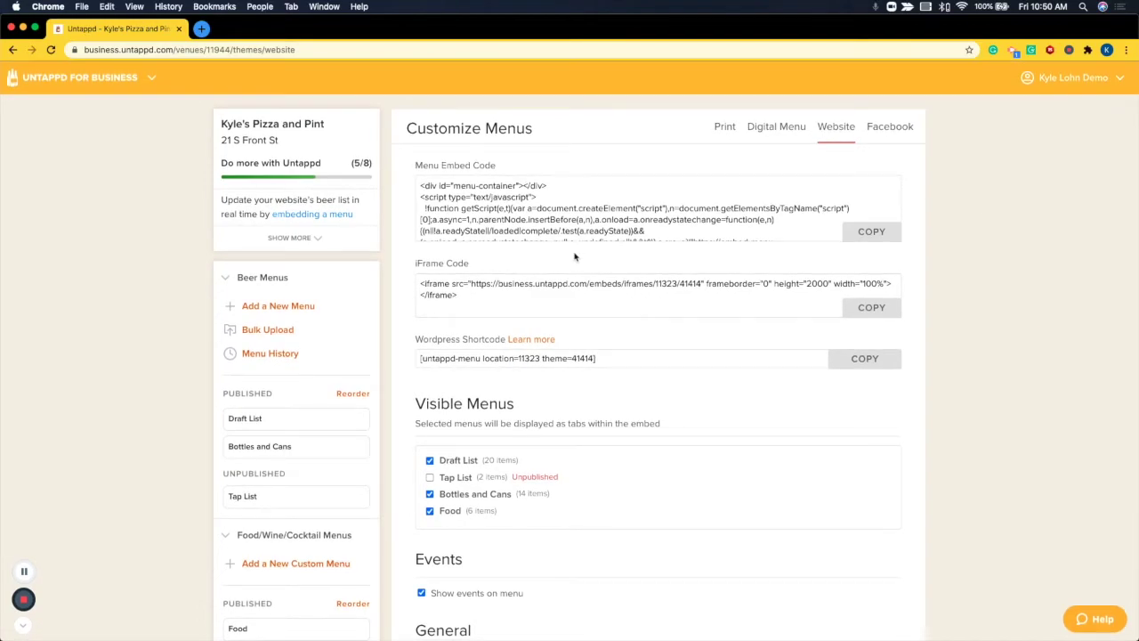
# Review the website embed's visible menus, events, general colors and fonts, header, section item and footer options.
pyautogui.scroll(-5, 574, 258)
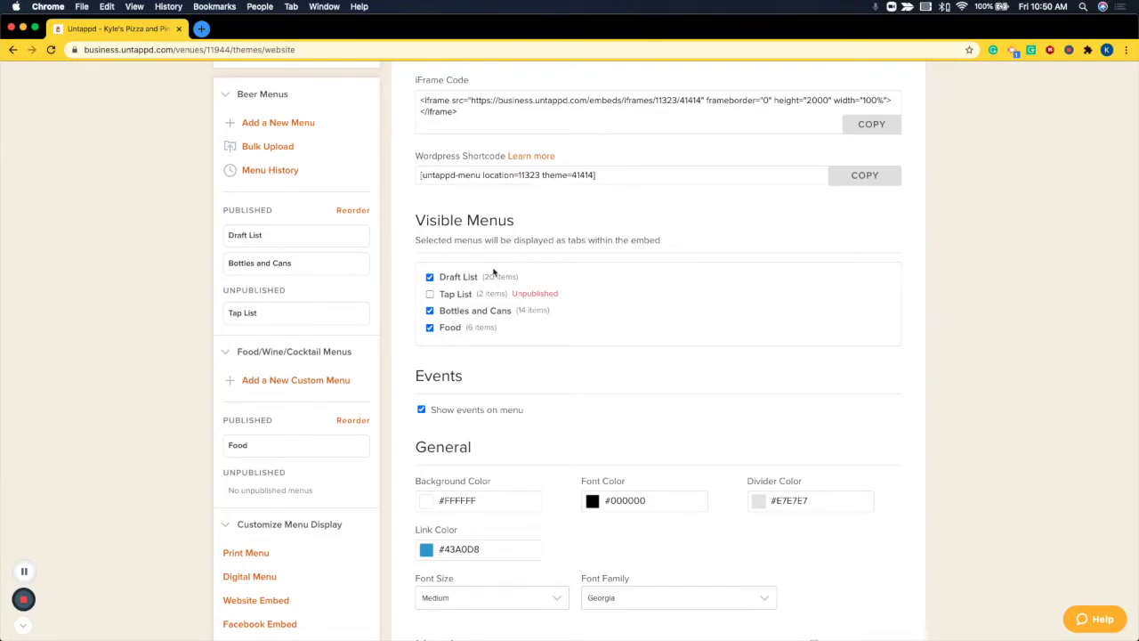
pyautogui.scroll(-3, 494, 272)
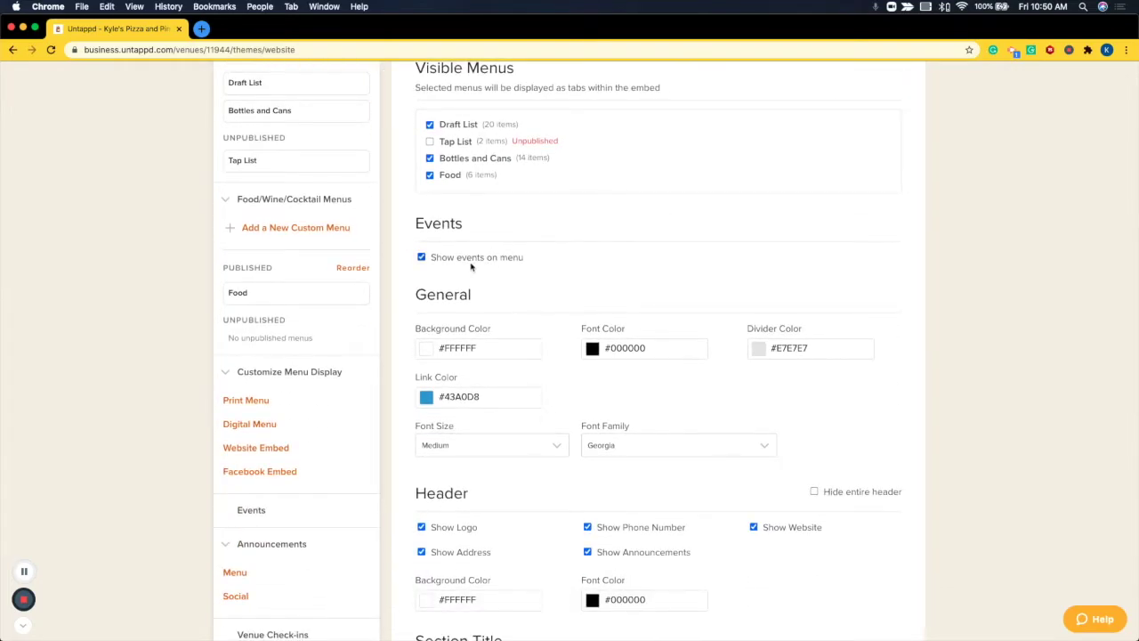
pyautogui.scroll(-2, 471, 266)
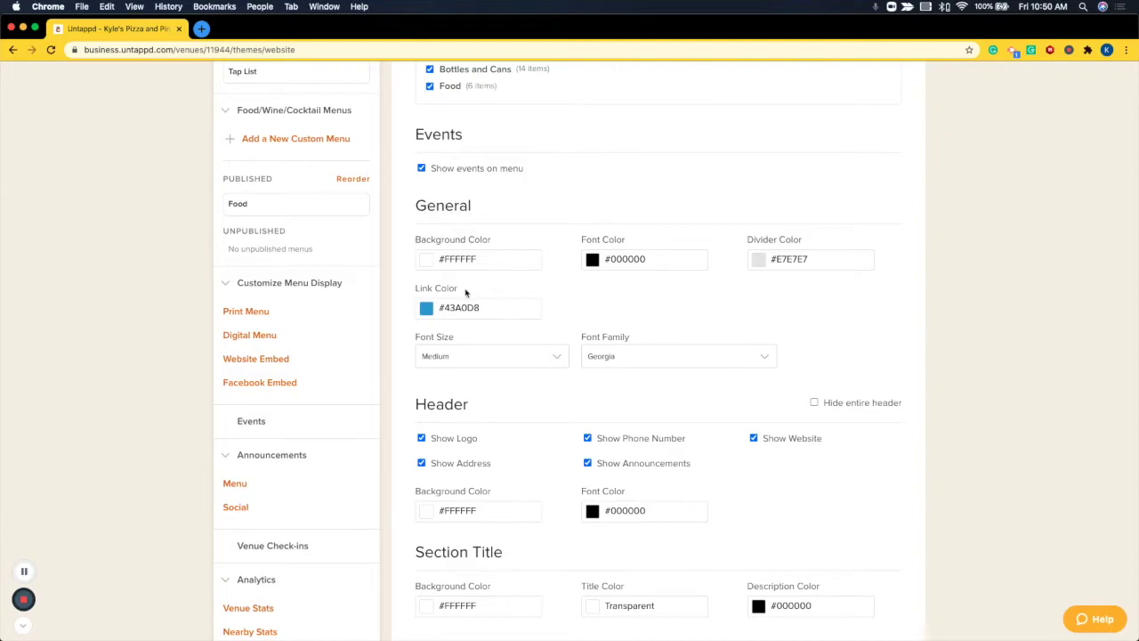
pyautogui.scroll(-10, 494, 293)
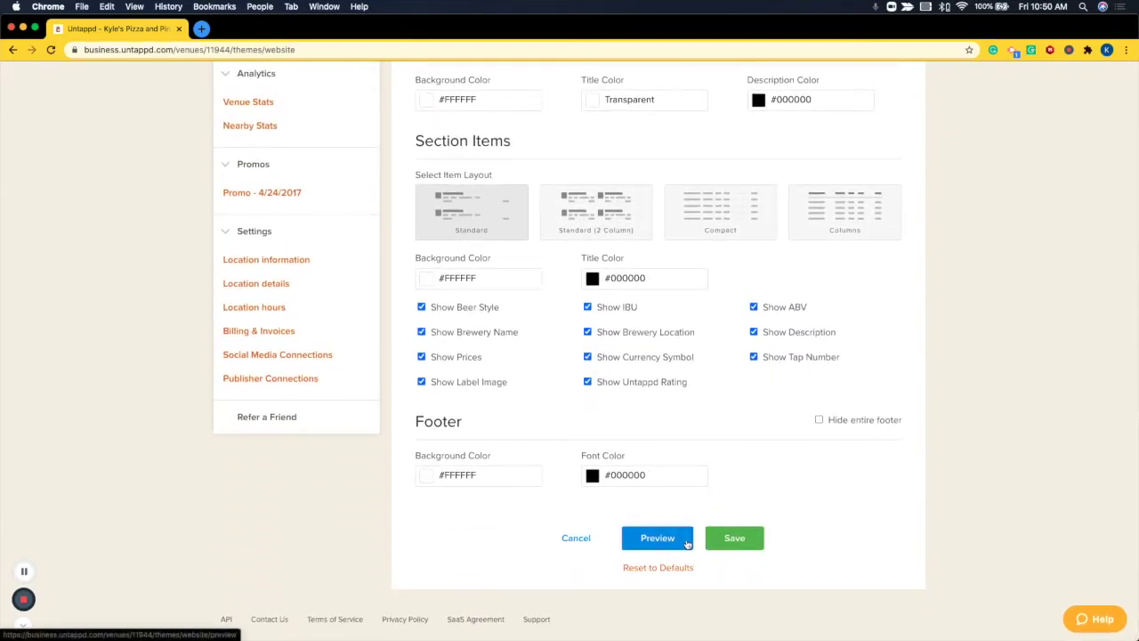
pyautogui.scroll(10, 613, 442)
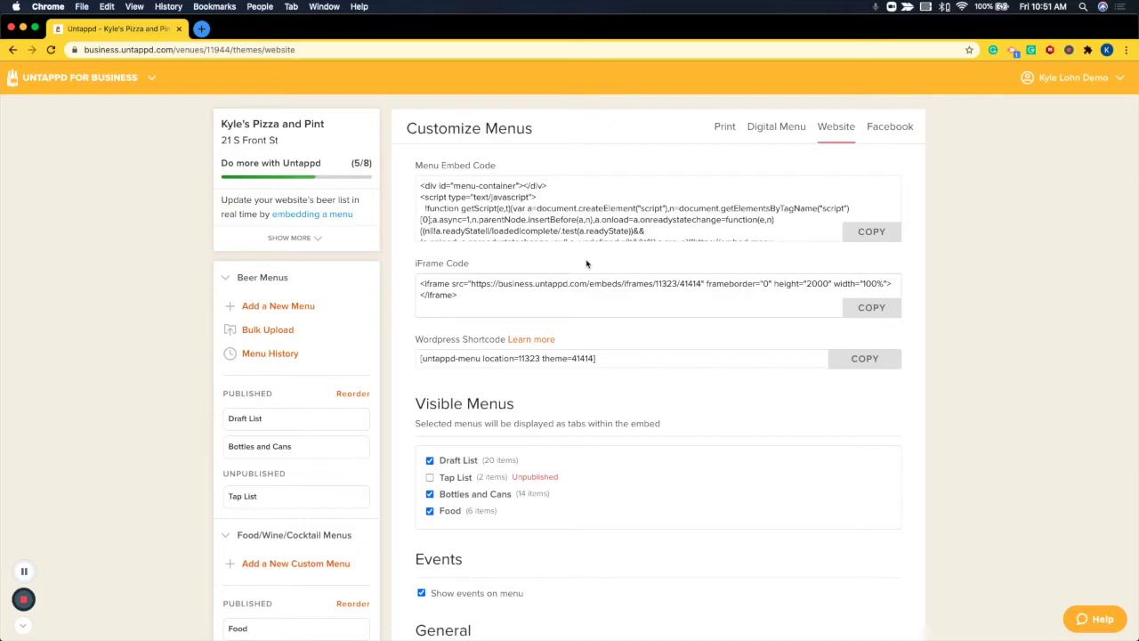
pyautogui.scroll(-2, 536, 476)
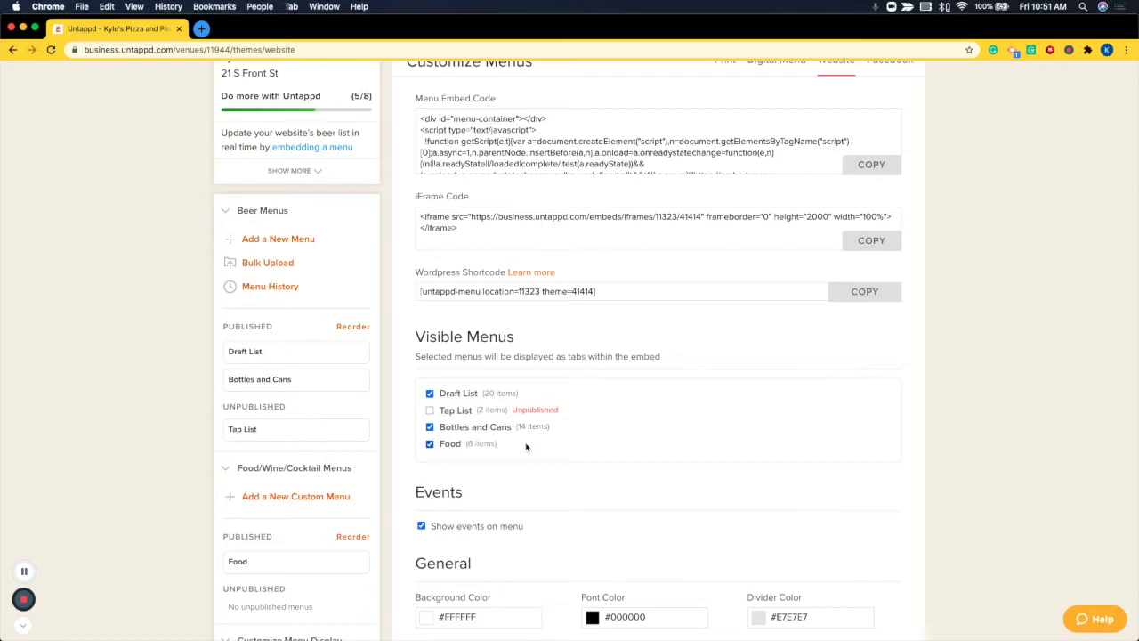
pyautogui.scroll(-8, 526, 447)
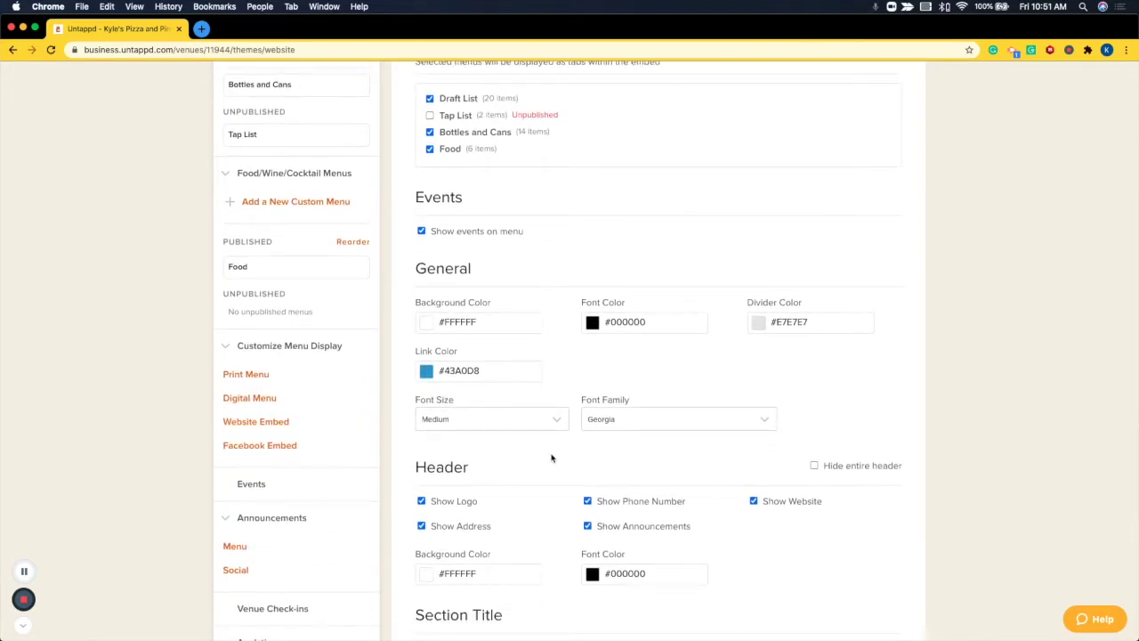
pyautogui.scroll(-15, 552, 458)
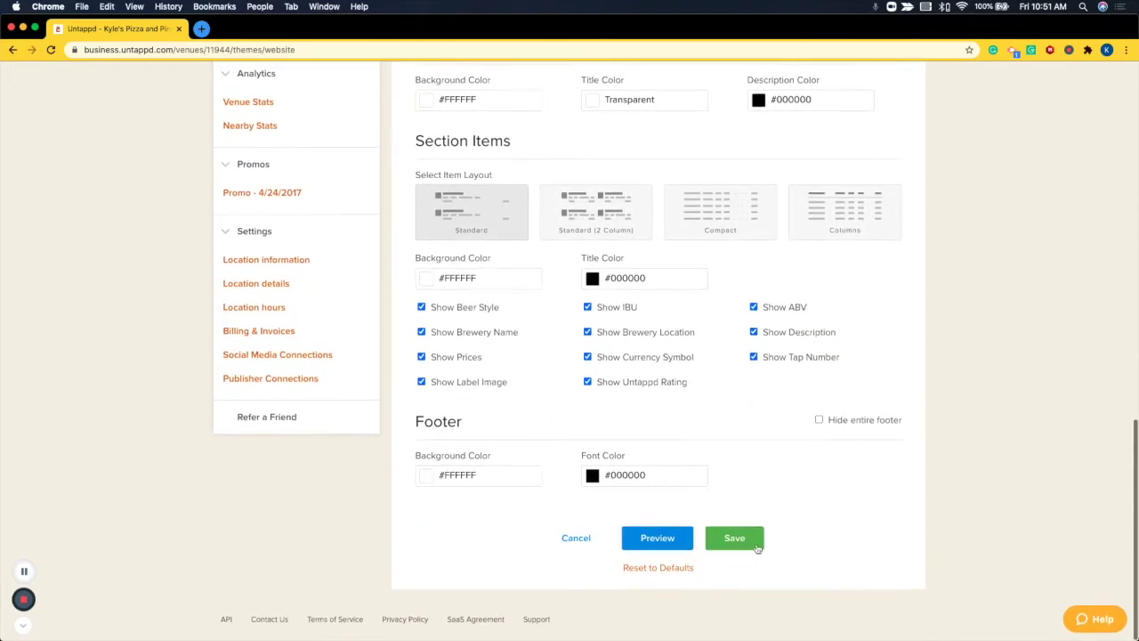
pyautogui.scroll(20, 623, 399)
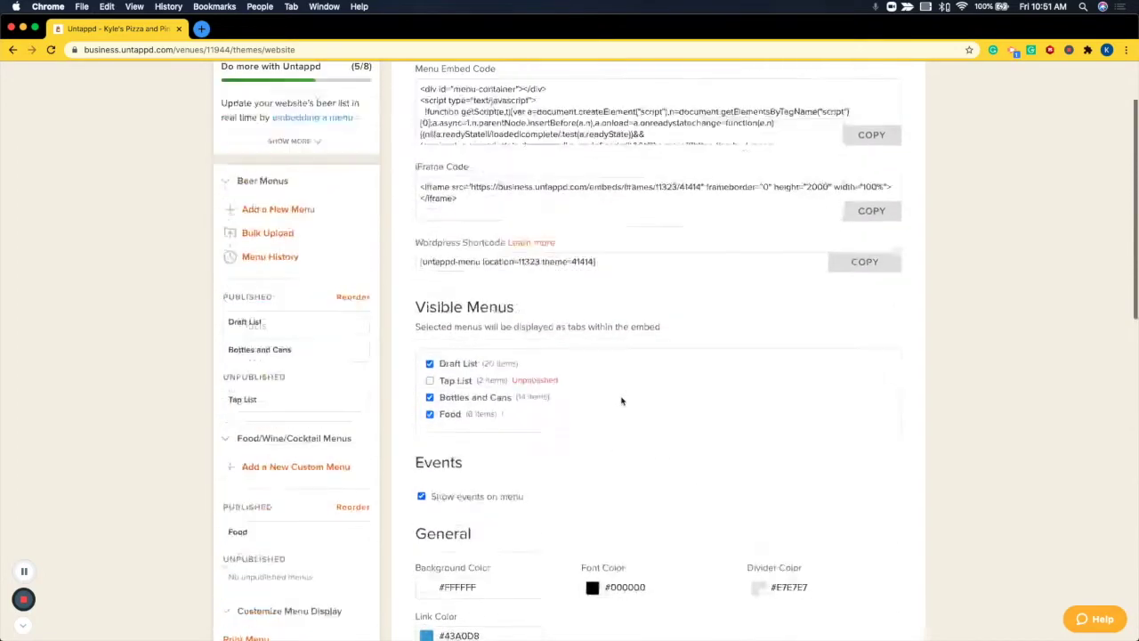
pyautogui.scroll(3, 622, 401)
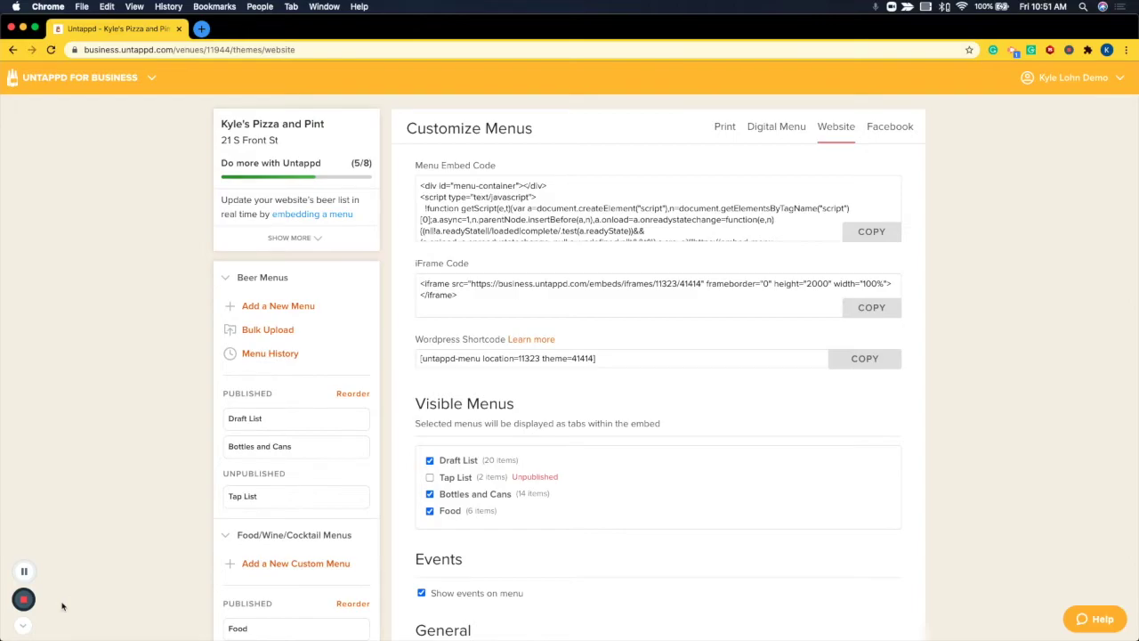
pyautogui.click(25, 599)
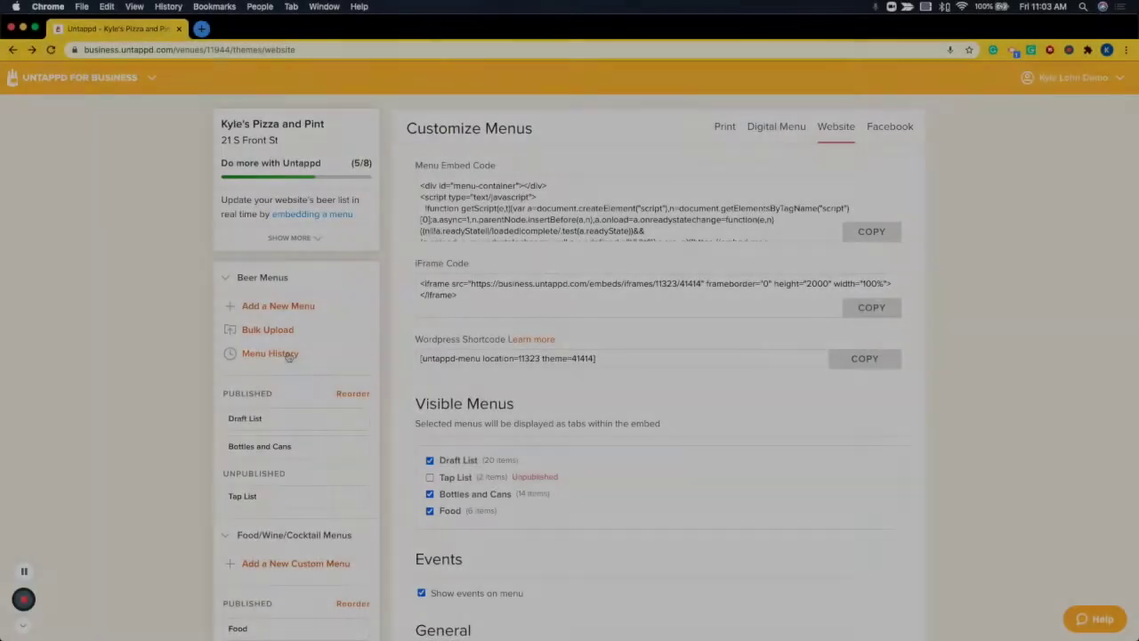
# Open the Facebook embed settings and review its visible menus, events, general, header, section title, section item and footer options.
pyautogui.scroll(-5, 302, 350)
pyautogui.scroll(-5, 312, 347)
pyautogui.click(292, 385)
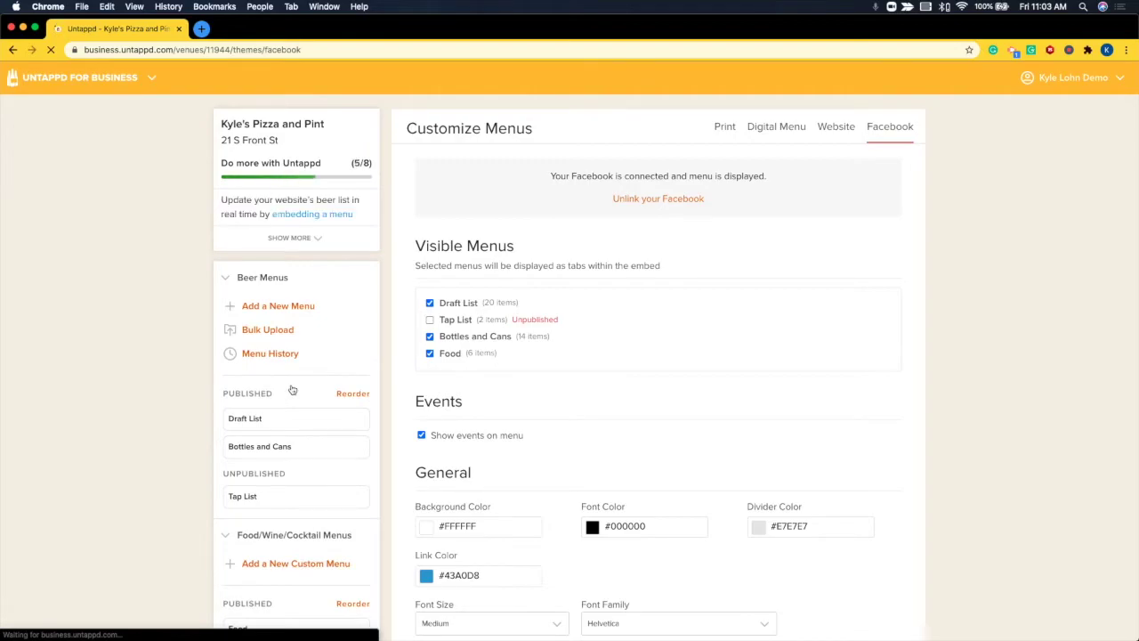
pyautogui.scroll(-10, 292, 390)
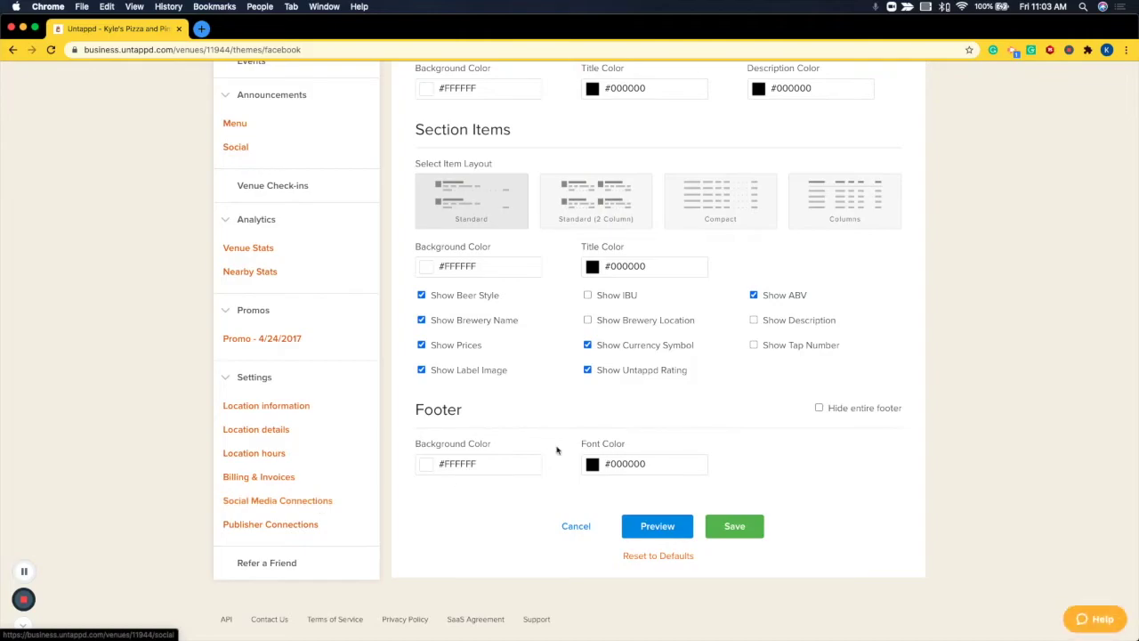
pyautogui.scroll(10, 557, 450)
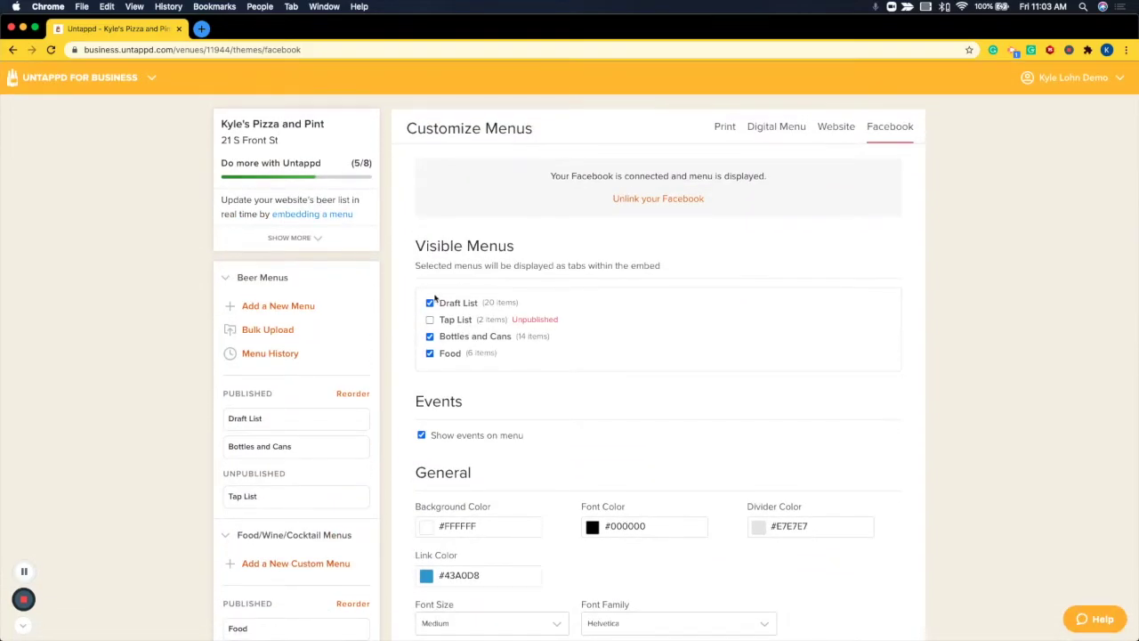
pyautogui.scroll(-1, 479, 316)
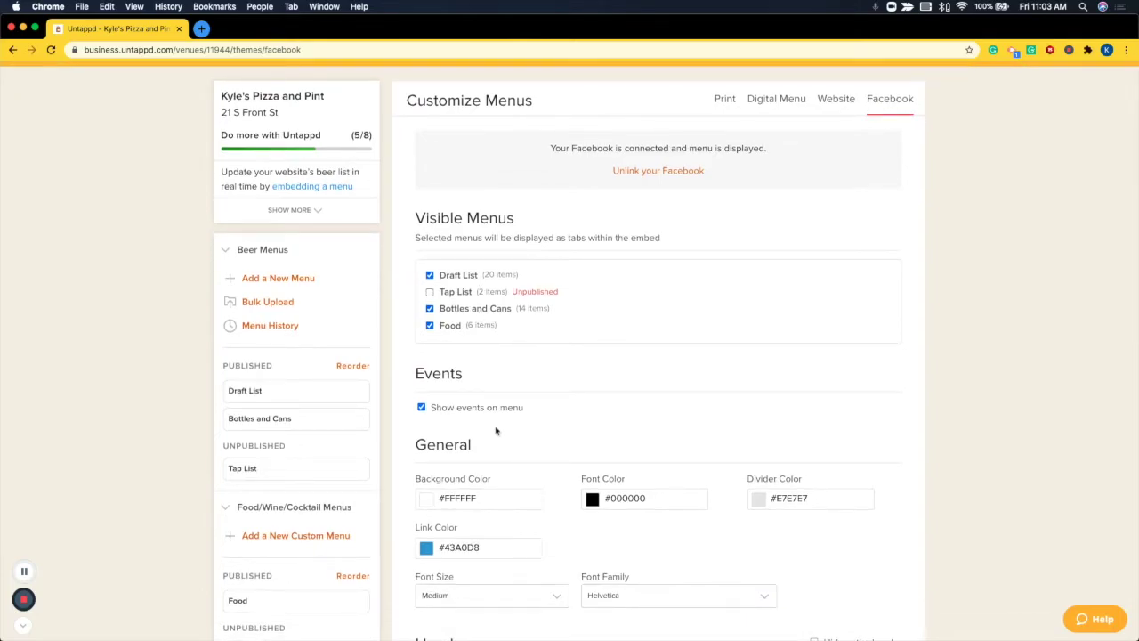
pyautogui.scroll(-5, 496, 431)
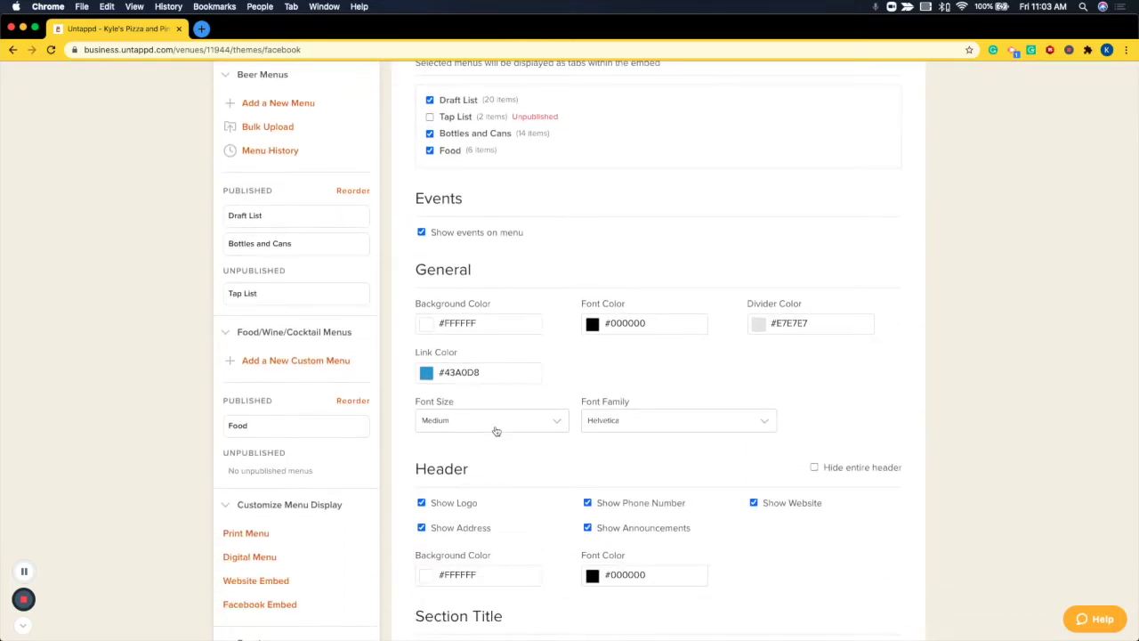
pyautogui.scroll(-14, 496, 430)
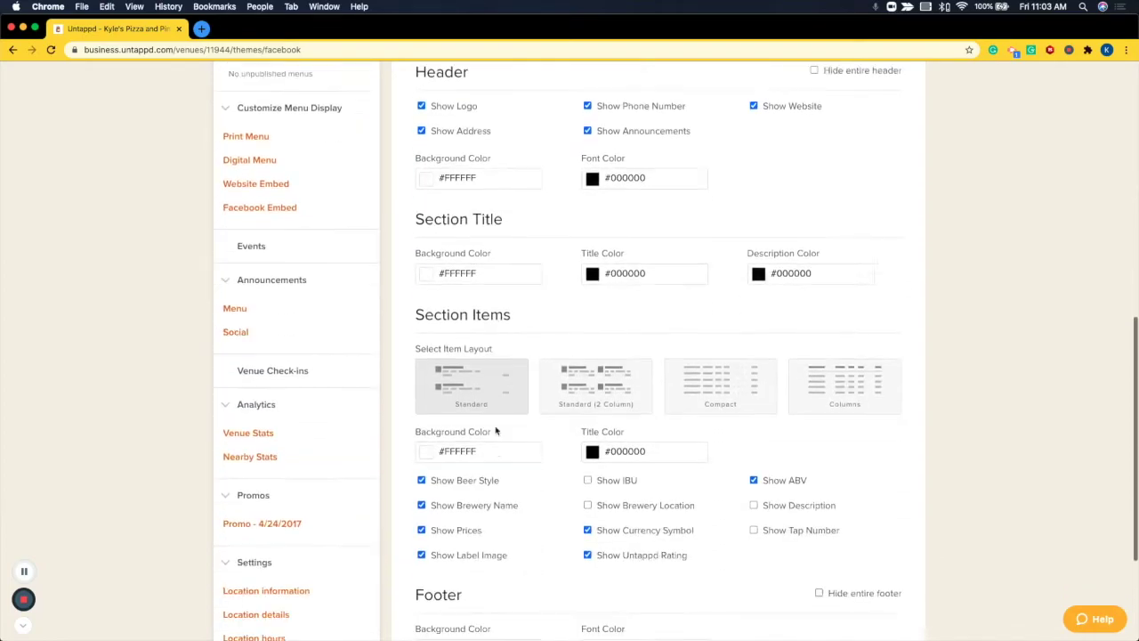
pyautogui.scroll(-2, 567, 560)
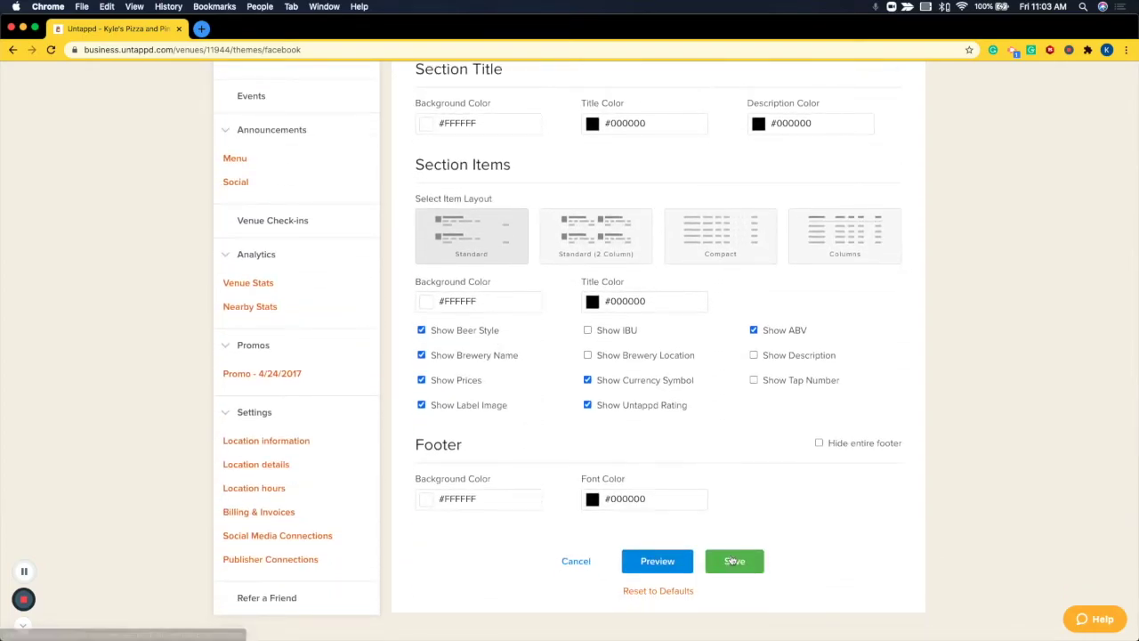
pyautogui.scroll(2, 587, 294)
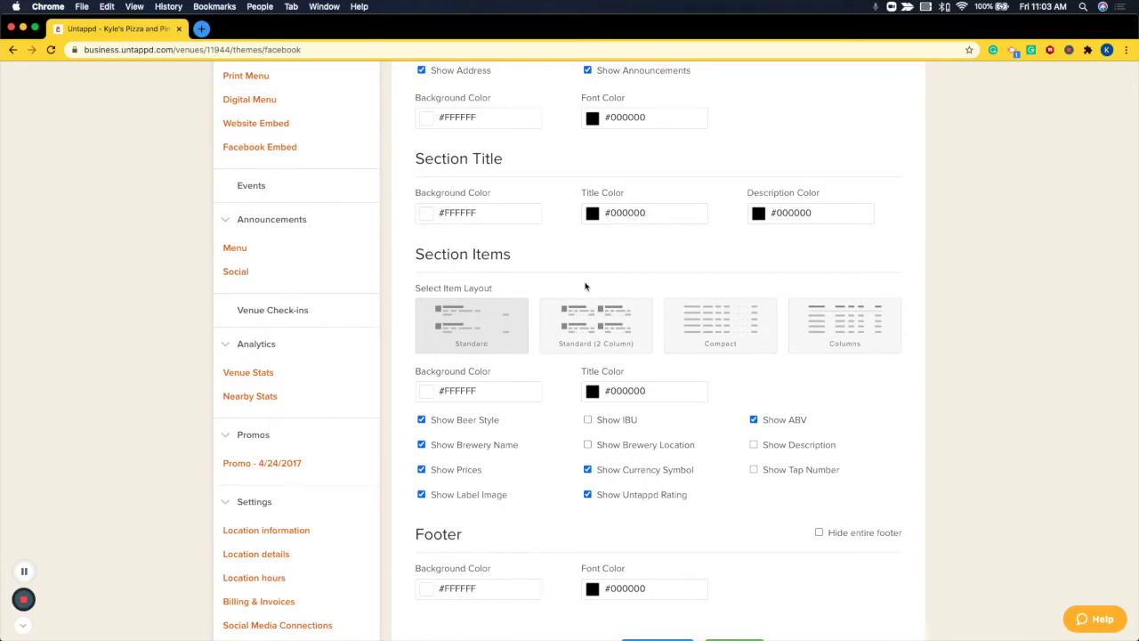
pyautogui.scroll(11, 585, 285)
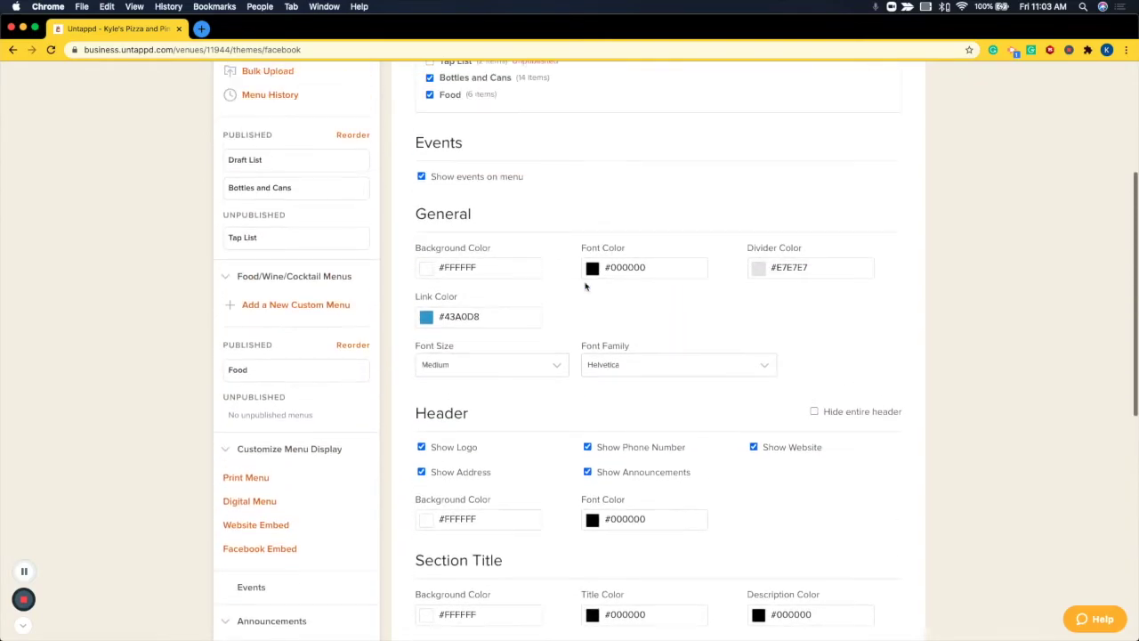
pyautogui.scroll(2, 585, 286)
pyautogui.scroll(3, 586, 286)
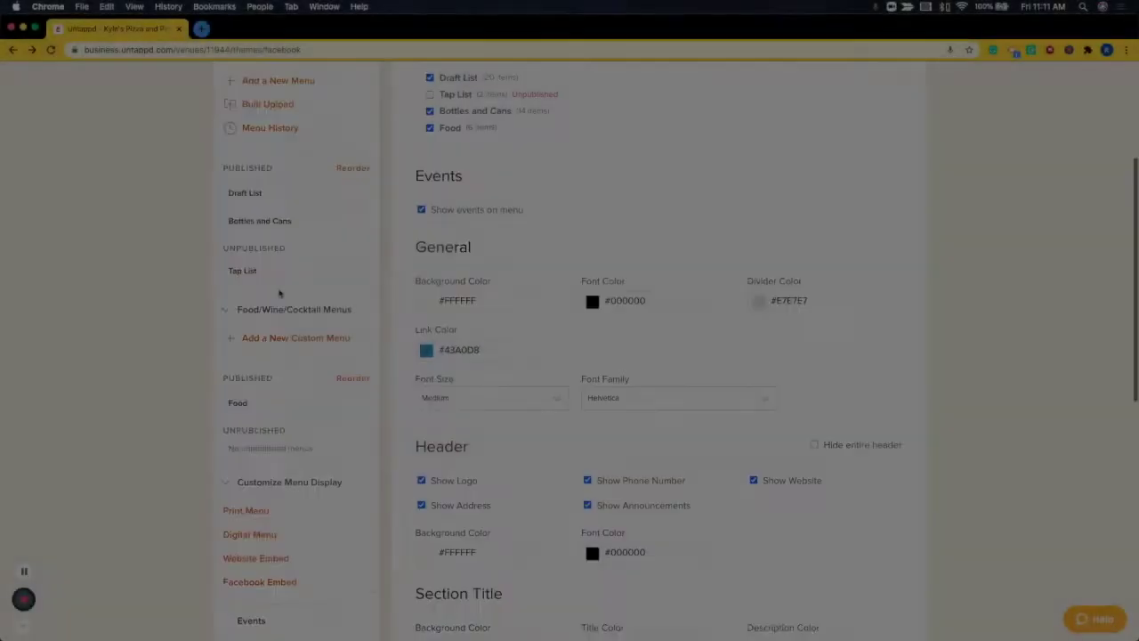
# Go to the venue's Events page and open the form for adding a new event.
pyautogui.scroll(-5, 278, 294)
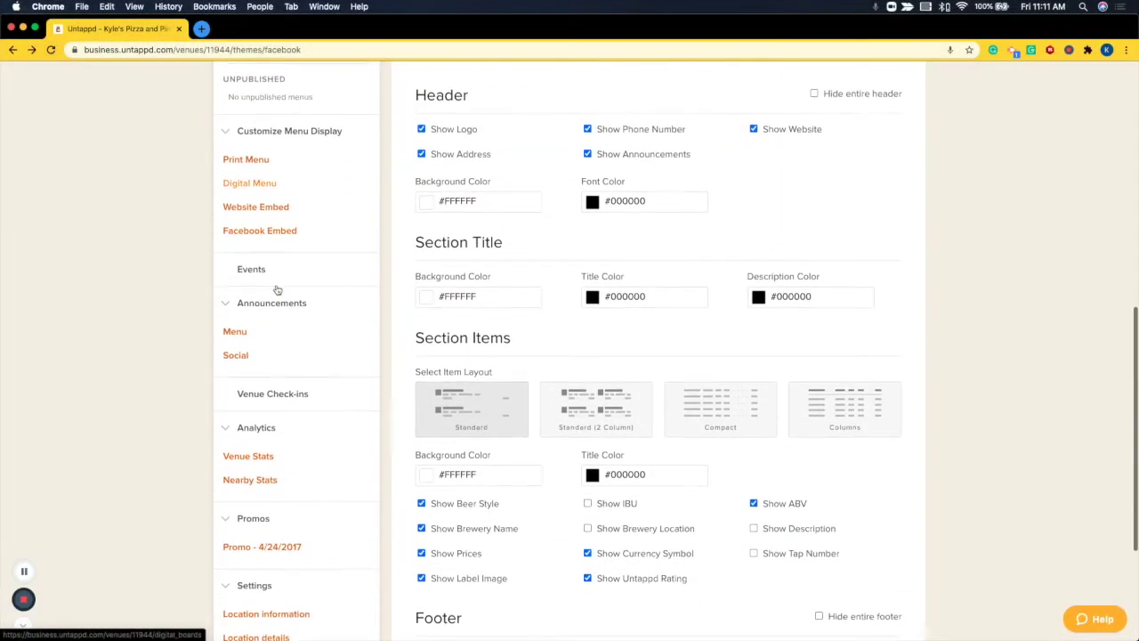
pyautogui.click(276, 277)
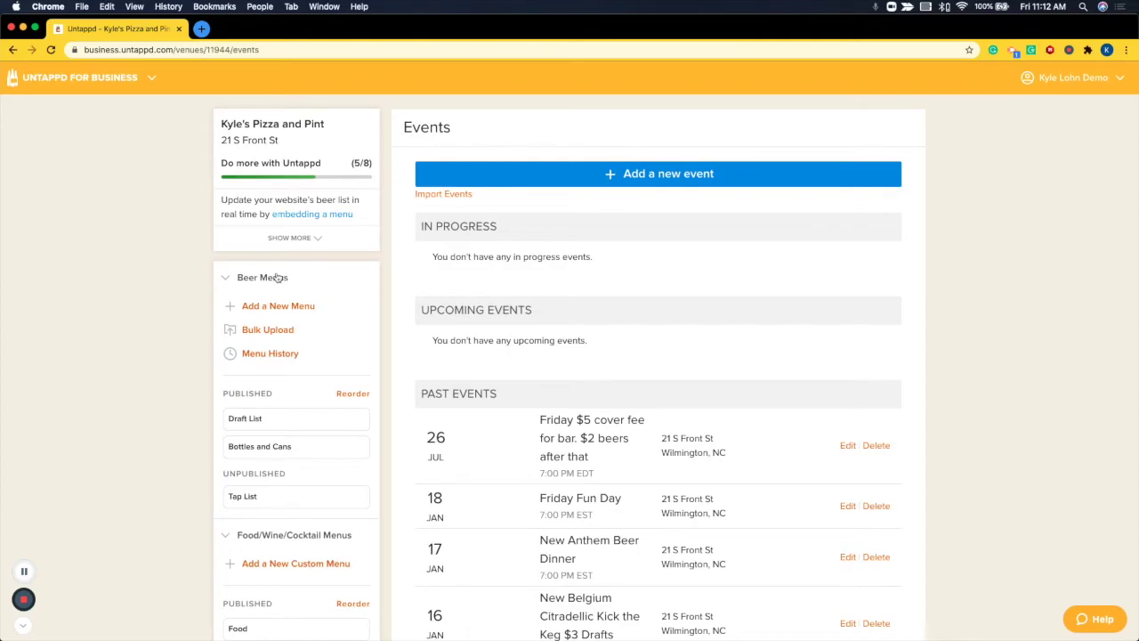
pyautogui.click(644, 176)
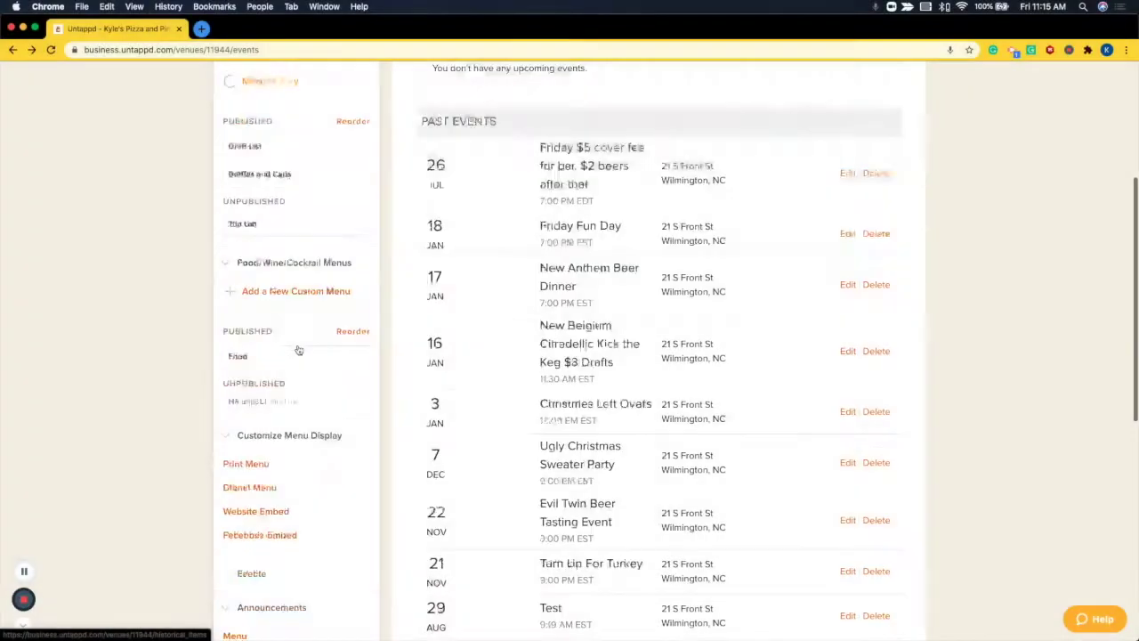
# Start a new menu announcement displayed on the website and Facebook menu, the print menu and the digital board.
pyautogui.scroll(-2, 299, 350)
pyautogui.scroll(-5, 299, 351)
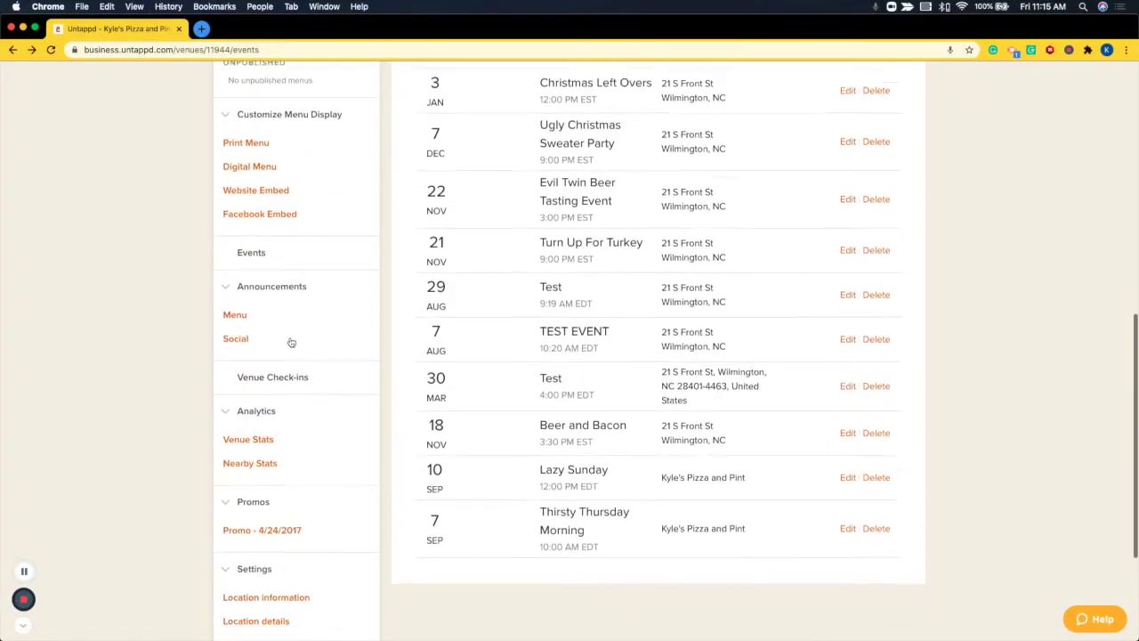
pyautogui.click(244, 310)
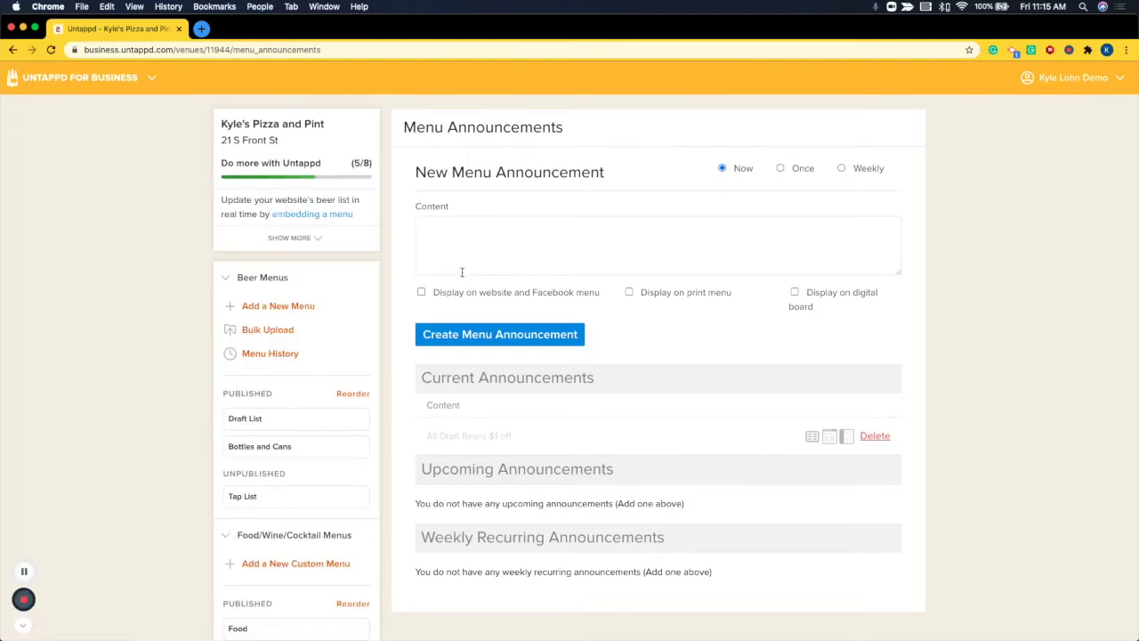
pyautogui.click(421, 291)
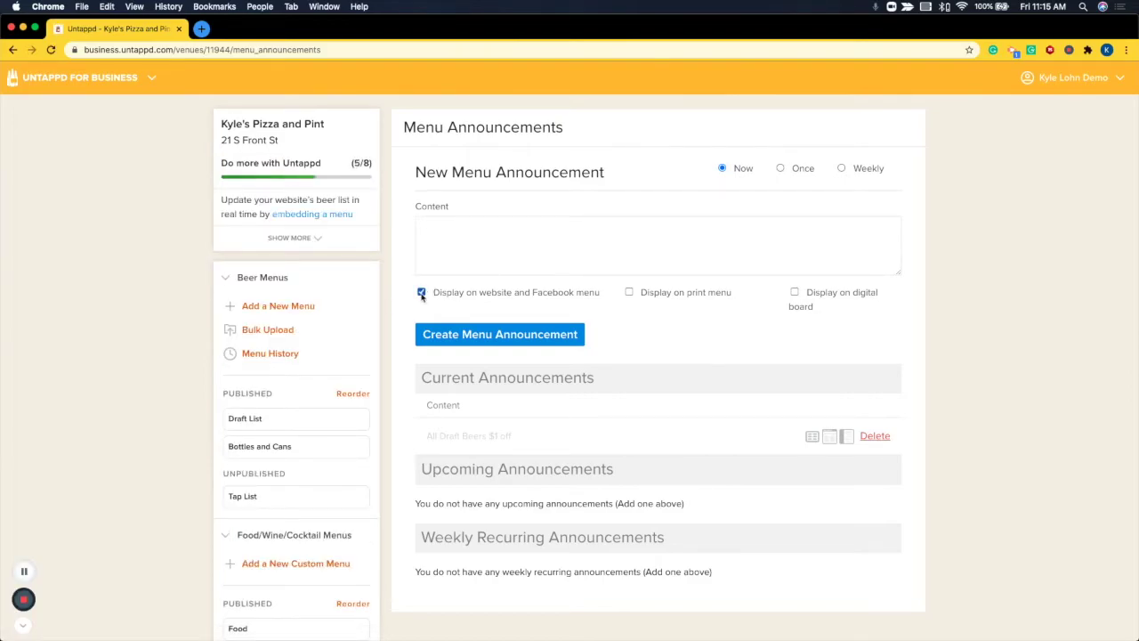
pyautogui.click(630, 292)
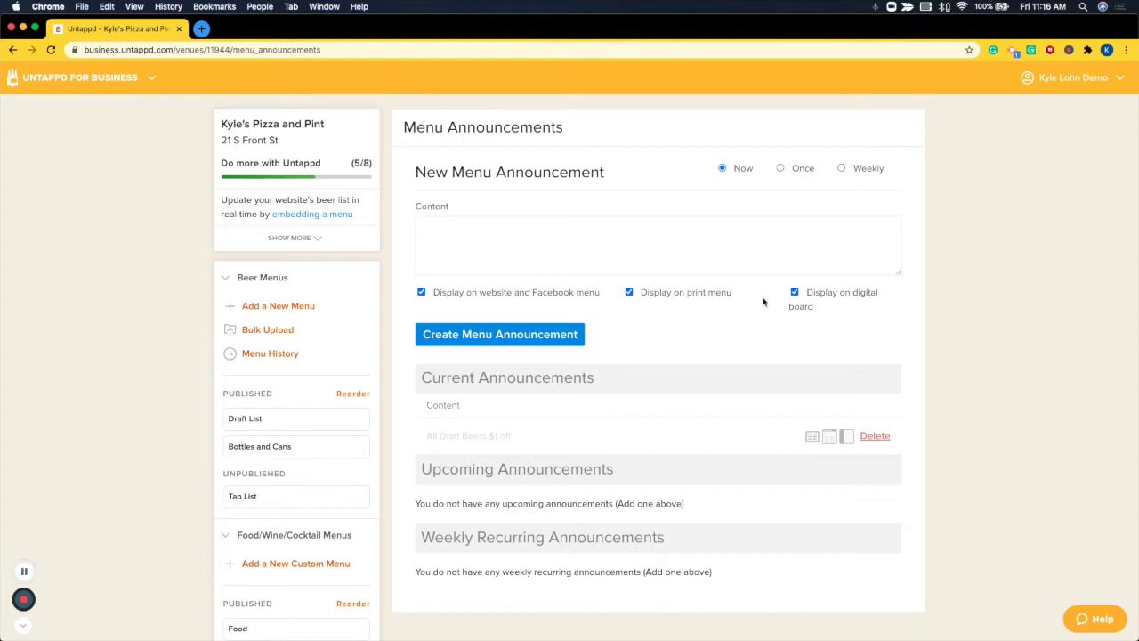
pyautogui.click(623, 255)
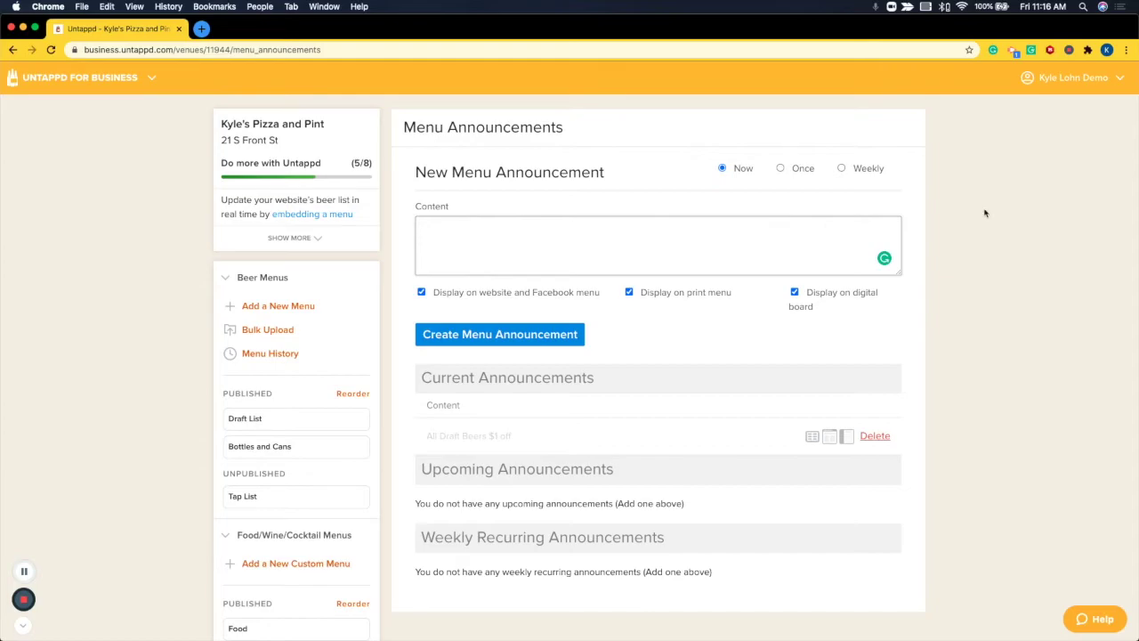
# Try the Once schedule for the menu announcement and set its timing to Weekly.
pyautogui.click(750, 174)
pyautogui.moveTo(750, 174); pyautogui.dragTo(732, 174)
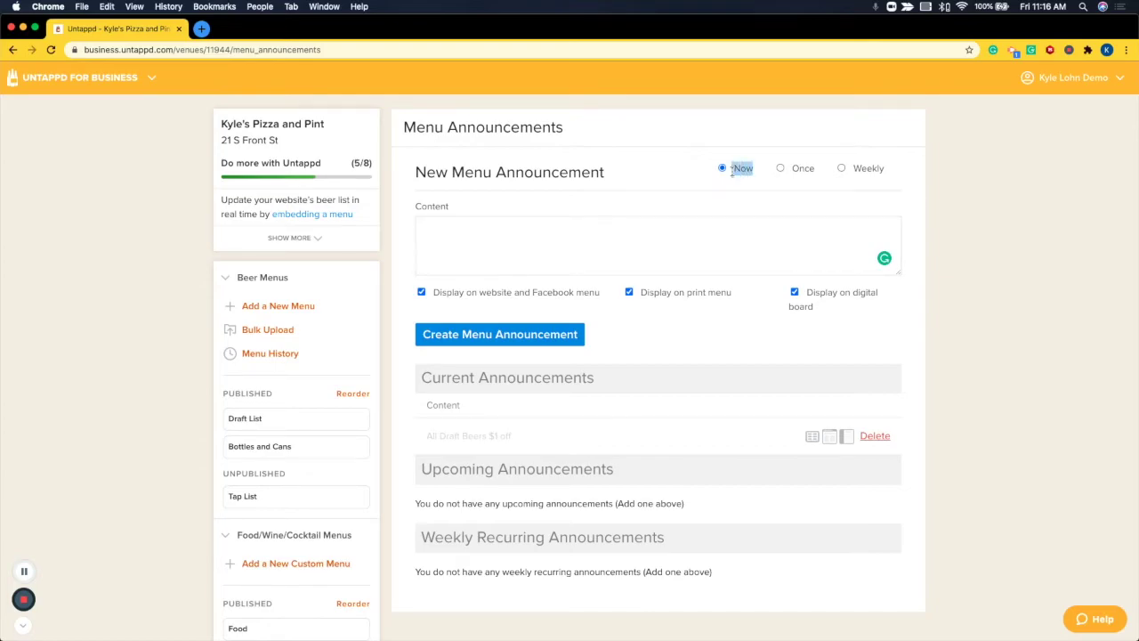
pyautogui.click(780, 169)
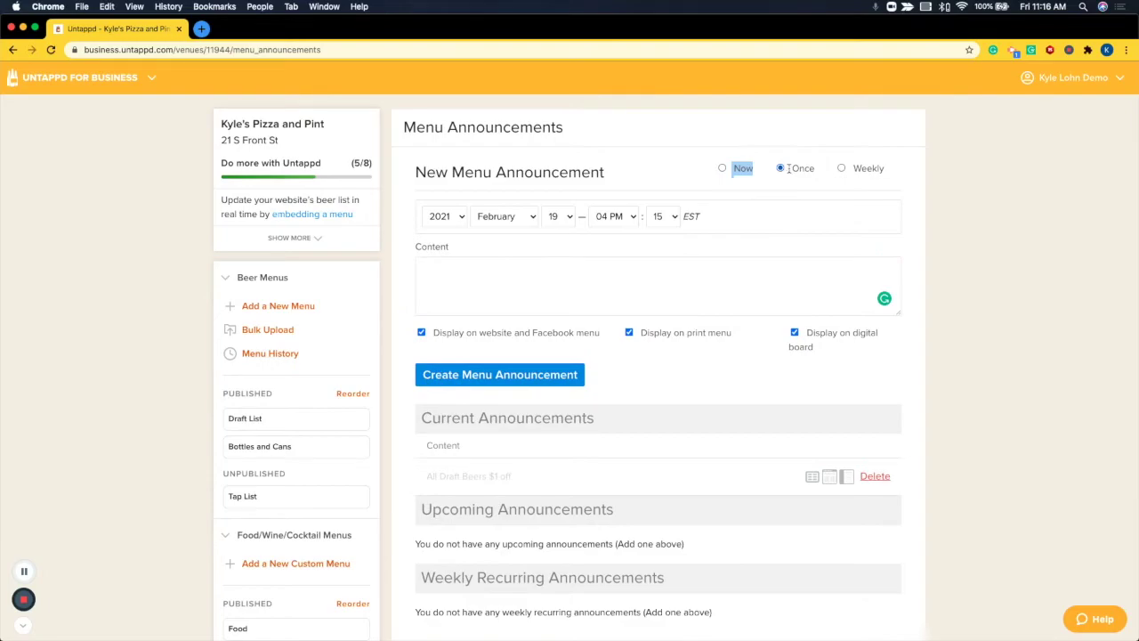
pyautogui.moveTo(822, 174); pyautogui.dragTo(792, 174)
pyautogui.click(841, 169)
pyautogui.moveTo(887, 170)
pyautogui.mouseDown()
pyautogui.moveTo(857, 172)
pyautogui.moveTo(885, 169)
pyautogui.mouseUp()
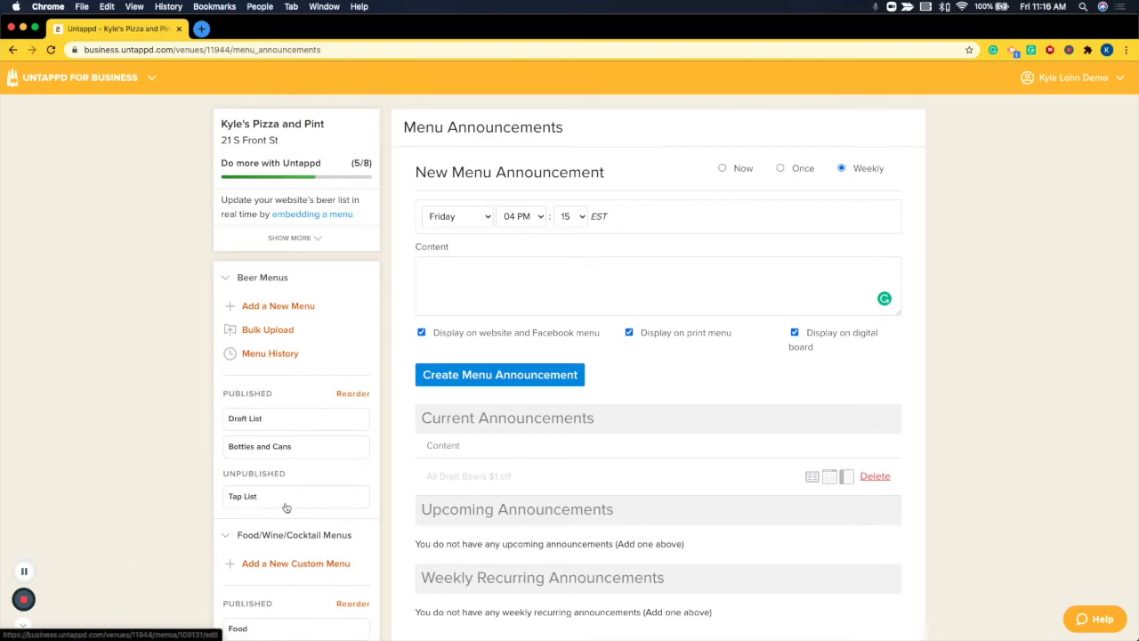
# Start a new social announcement with Post to Facebook enabled and its Content field ready for text.
pyautogui.scroll(-5, 286, 507)
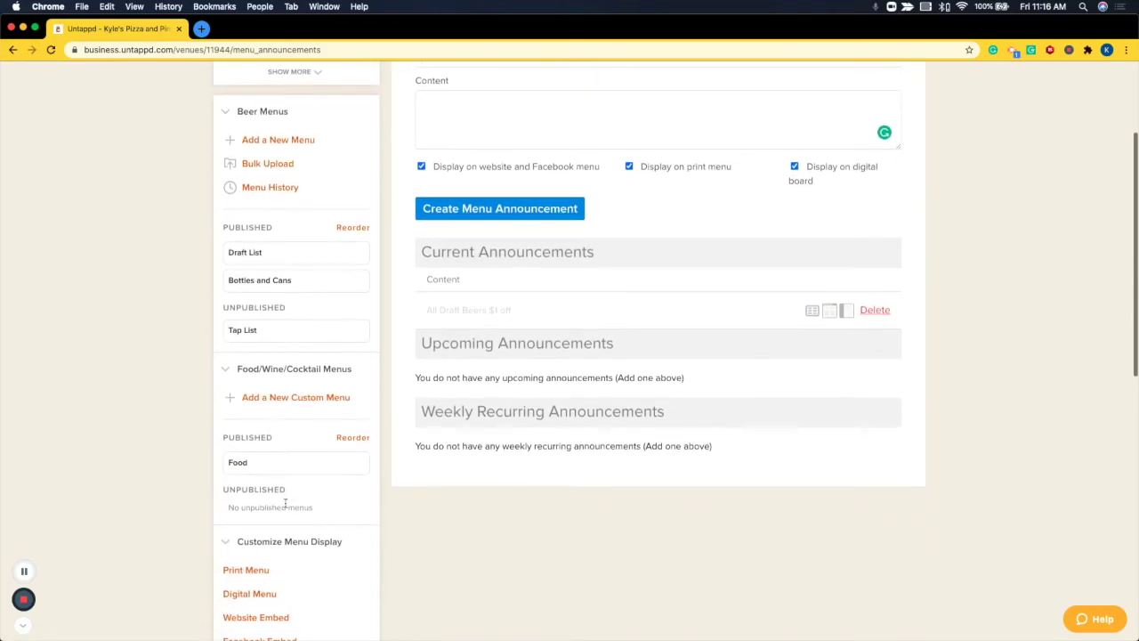
pyautogui.scroll(-10, 285, 507)
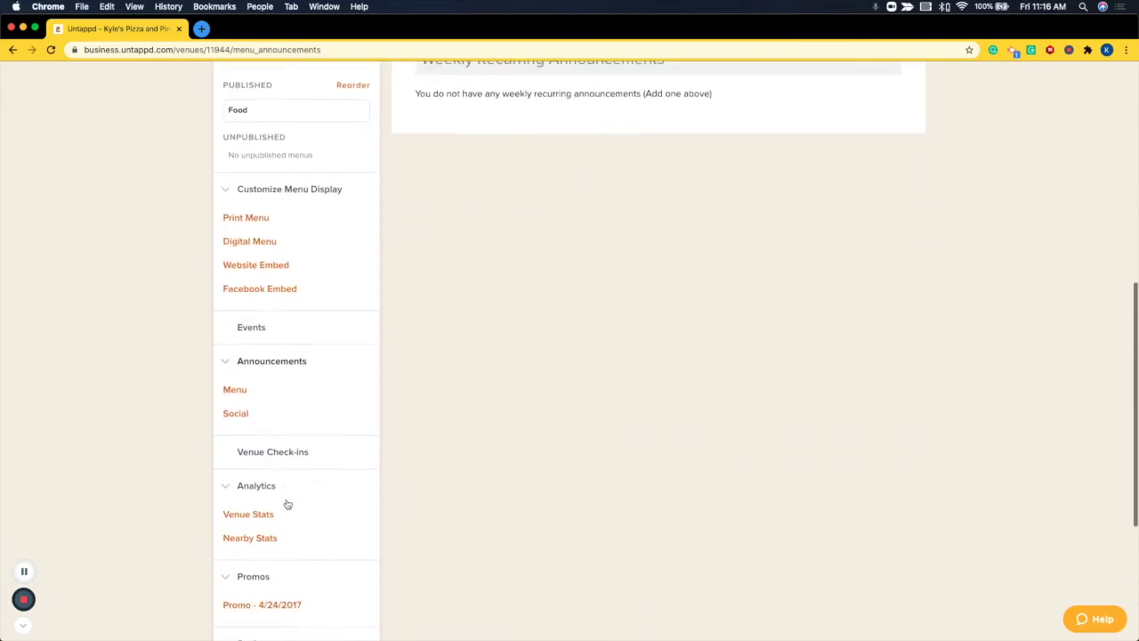
pyautogui.click(236, 406)
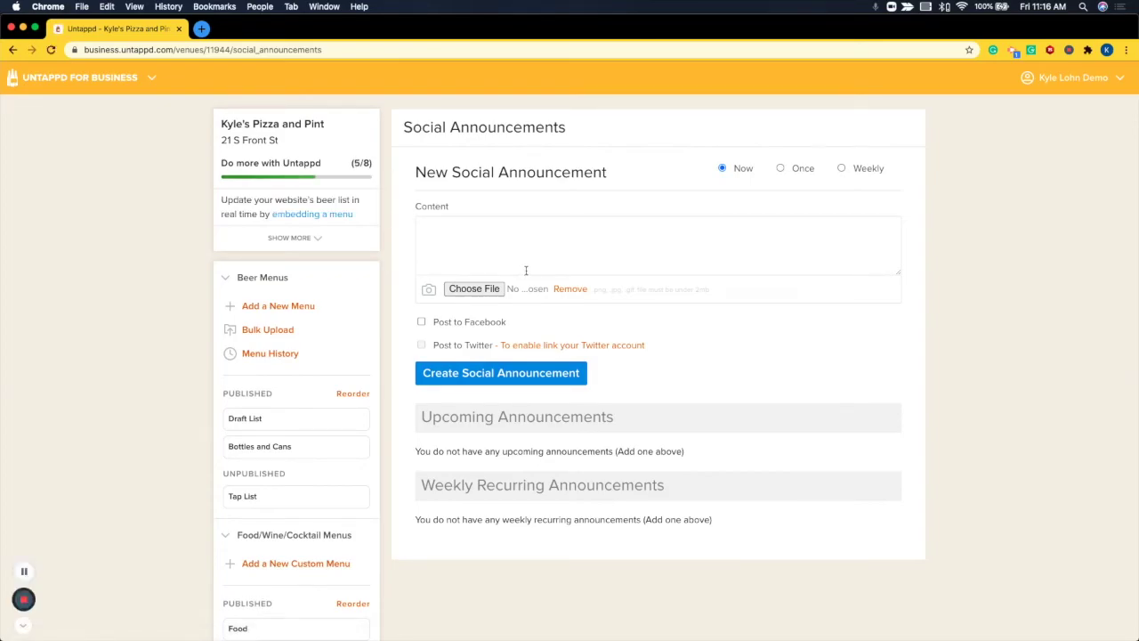
pyautogui.click(422, 322)
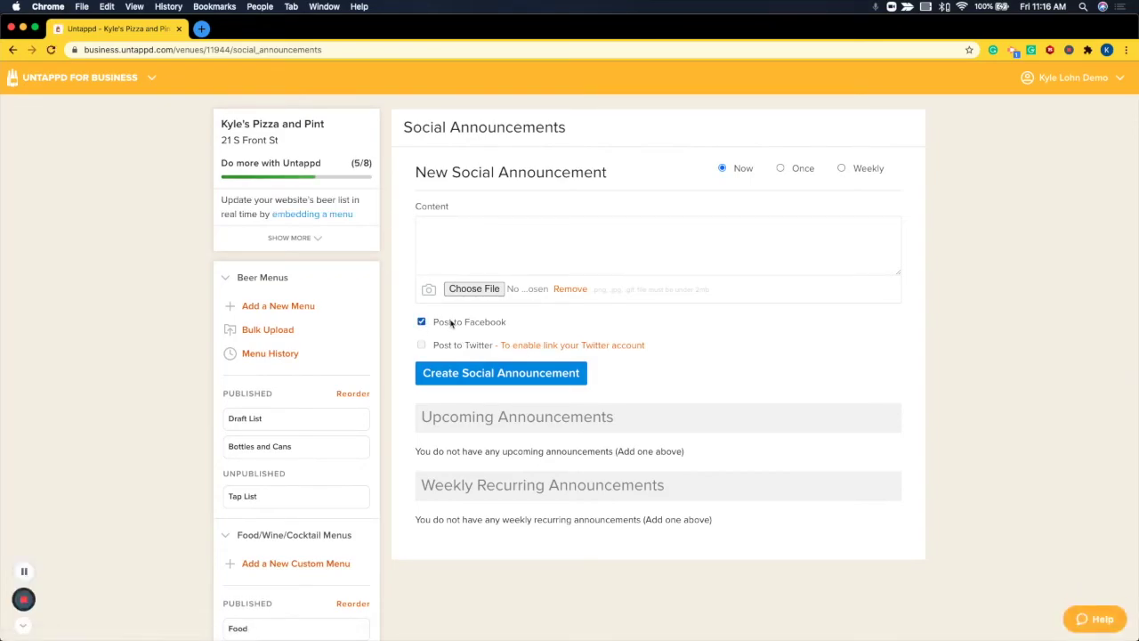
pyautogui.click(485, 242)
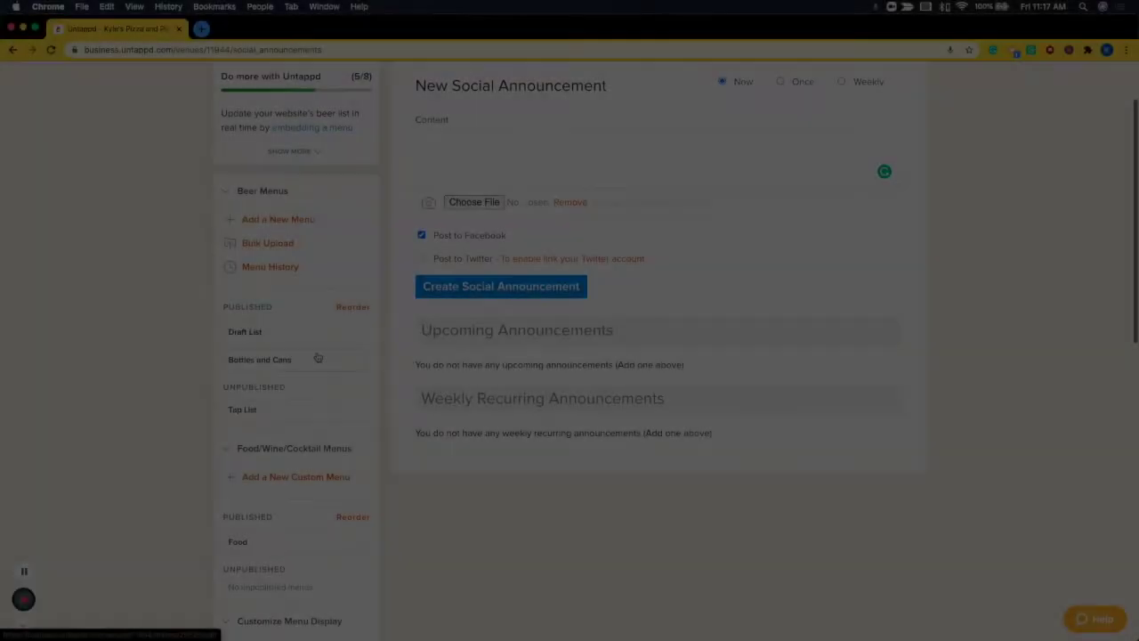
# Open Venue Check-ins and examine the On Premise and Purchased From recent activity.
pyautogui.scroll(-5, 317, 356)
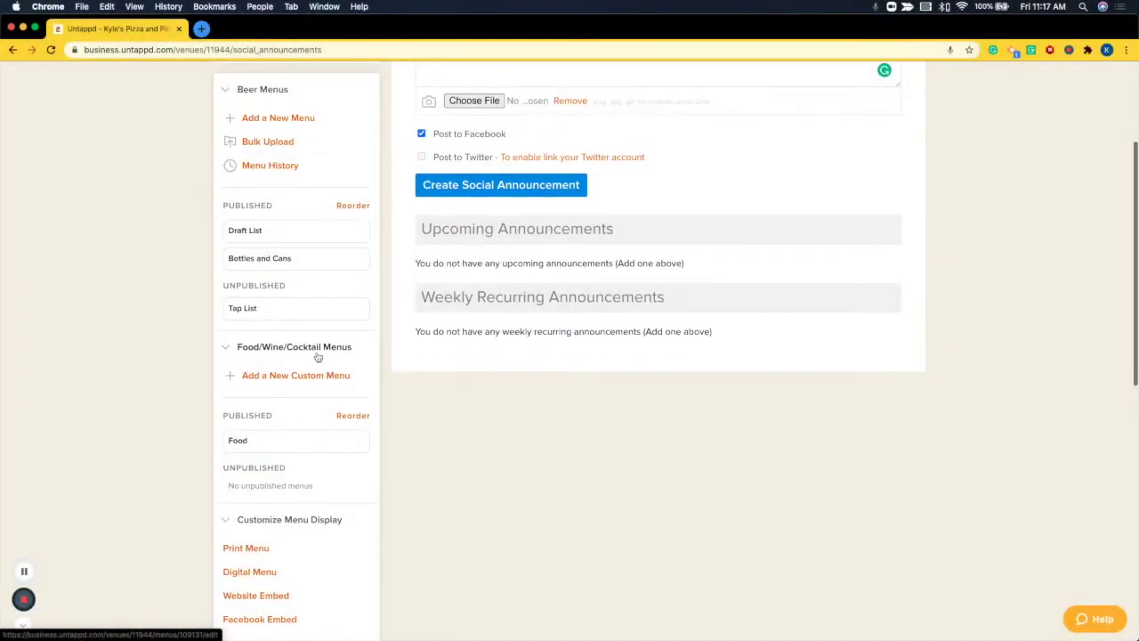
pyautogui.scroll(-7, 317, 356)
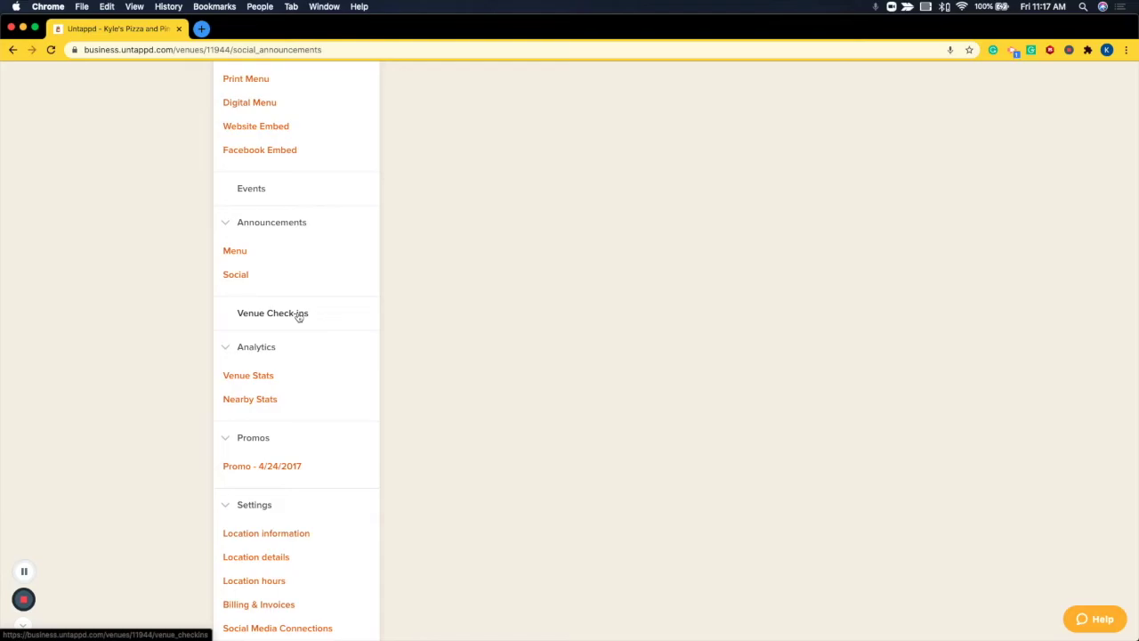
pyautogui.click(299, 315)
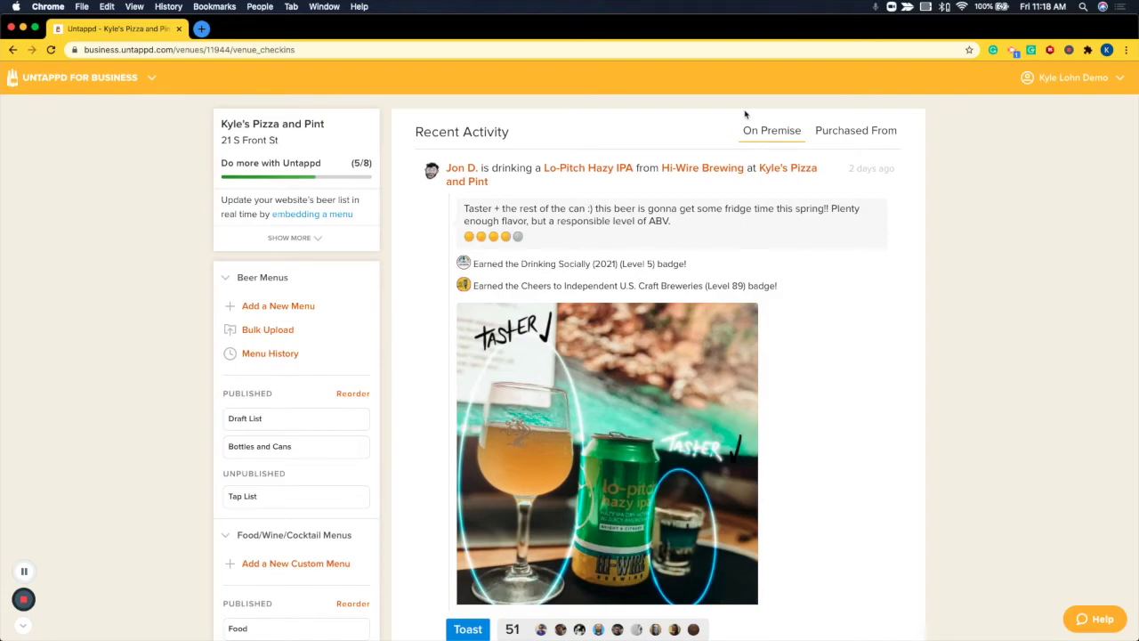
pyautogui.click(846, 134)
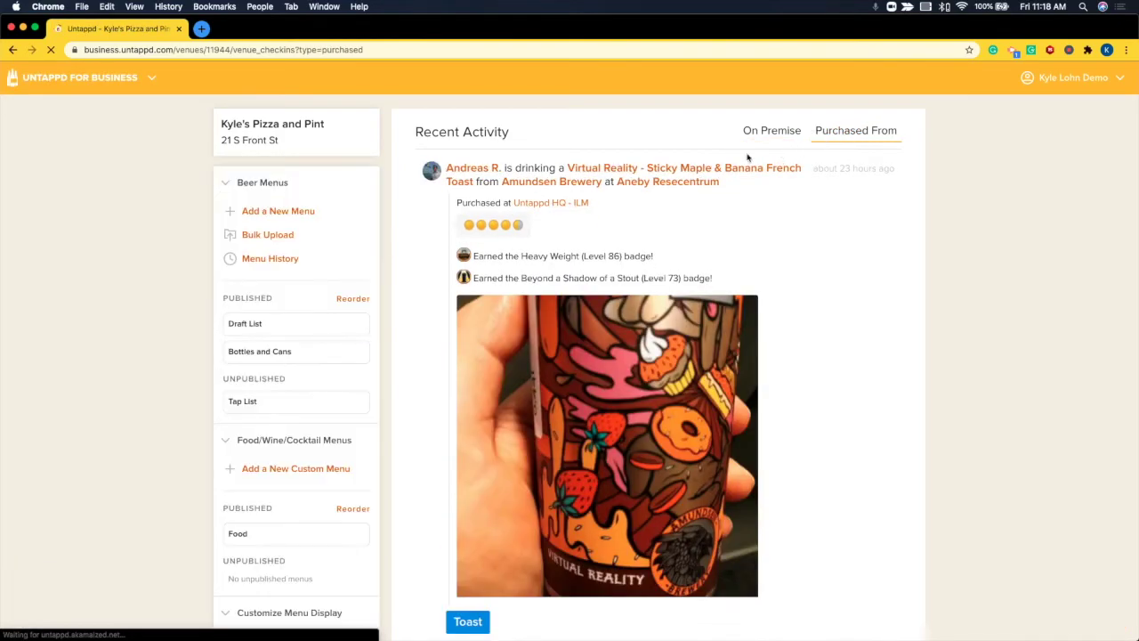
pyautogui.scroll(-2, 618, 236)
pyautogui.scroll(2, 608, 238)
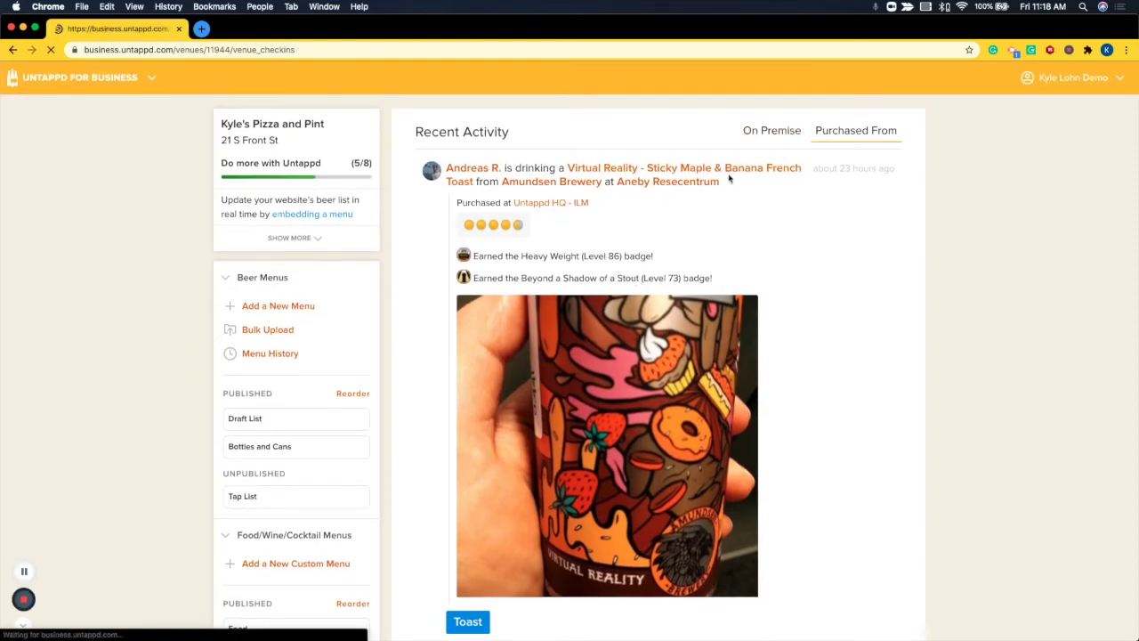
# Return to the On Premise check-ins and examine the Toast and comment options on a check-in.
pyautogui.scroll(-3, 606, 248)
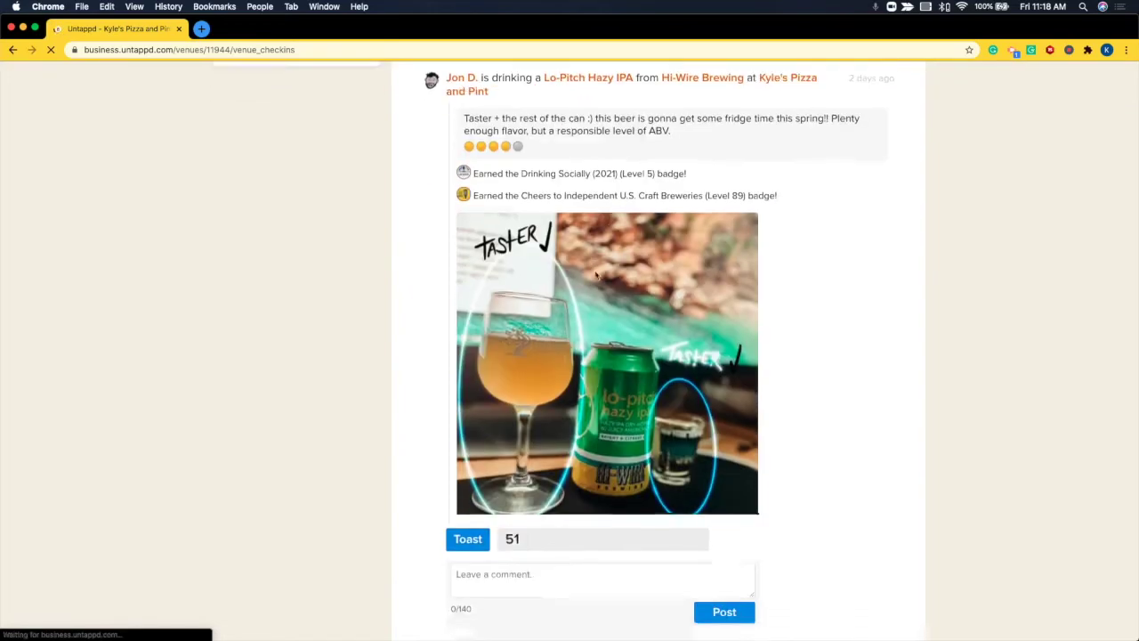
pyautogui.click(467, 492)
pyautogui.scroll(-1, 470, 494)
pyautogui.click(508, 471)
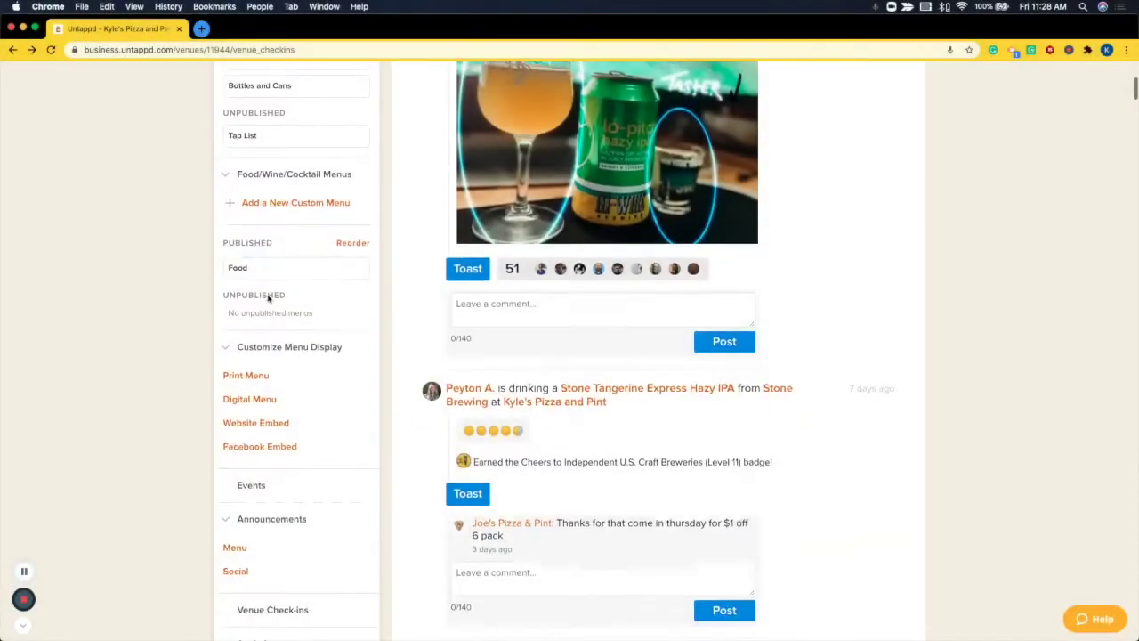
# Open Venue Stats and examine the available date ranges without changing the current one.
pyautogui.scroll(-4, 267, 298)
pyautogui.scroll(-3, 267, 299)
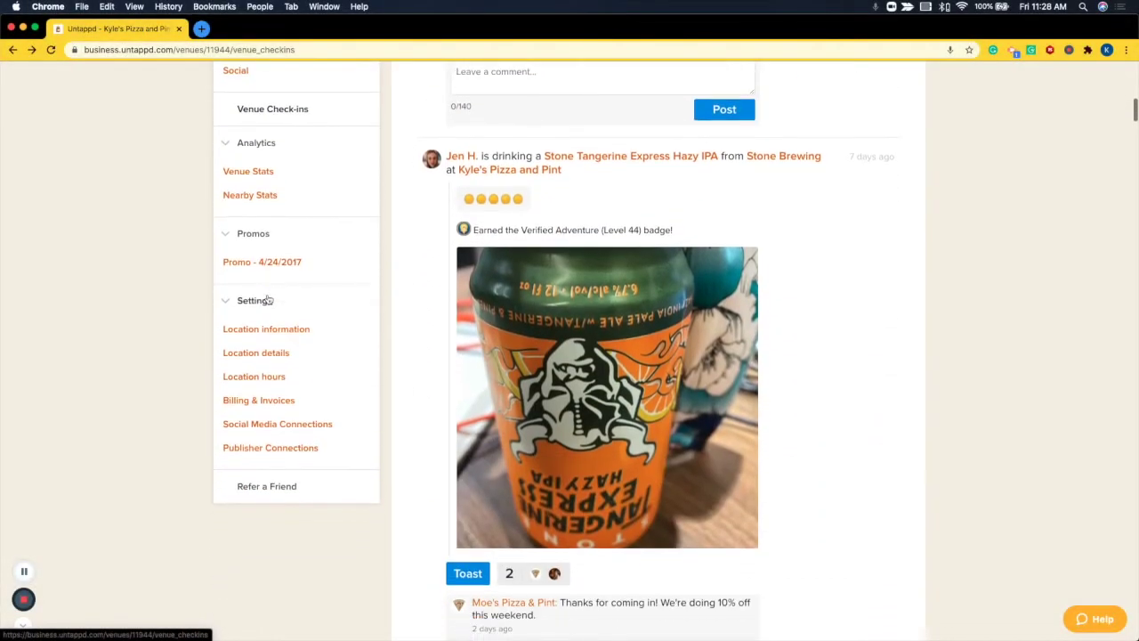
pyautogui.scroll(3, 267, 299)
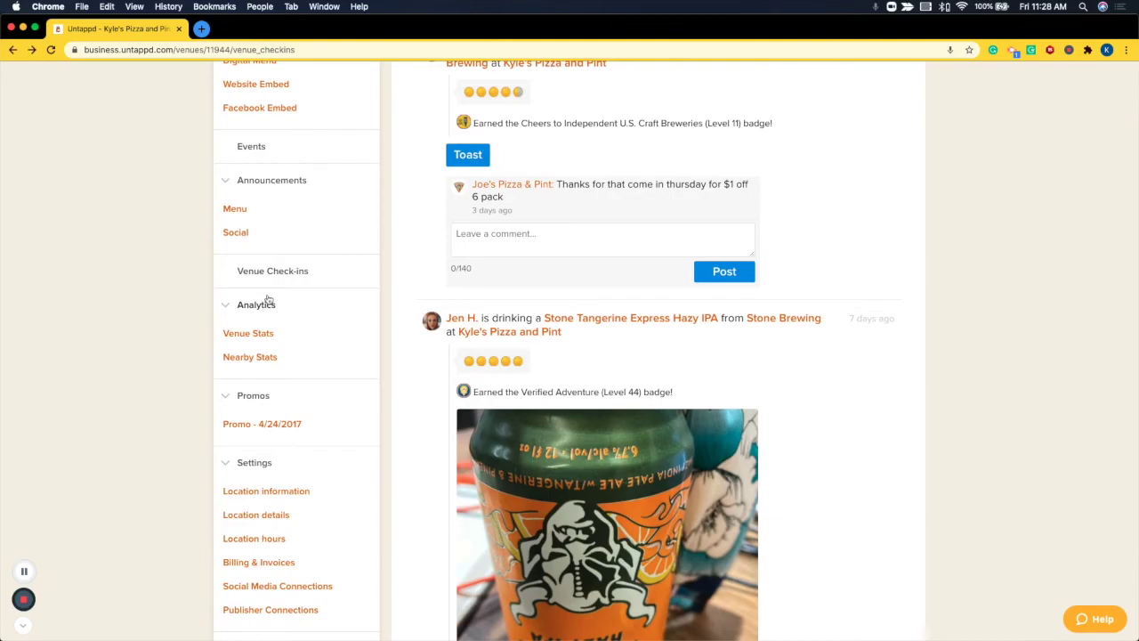
pyautogui.click(273, 334)
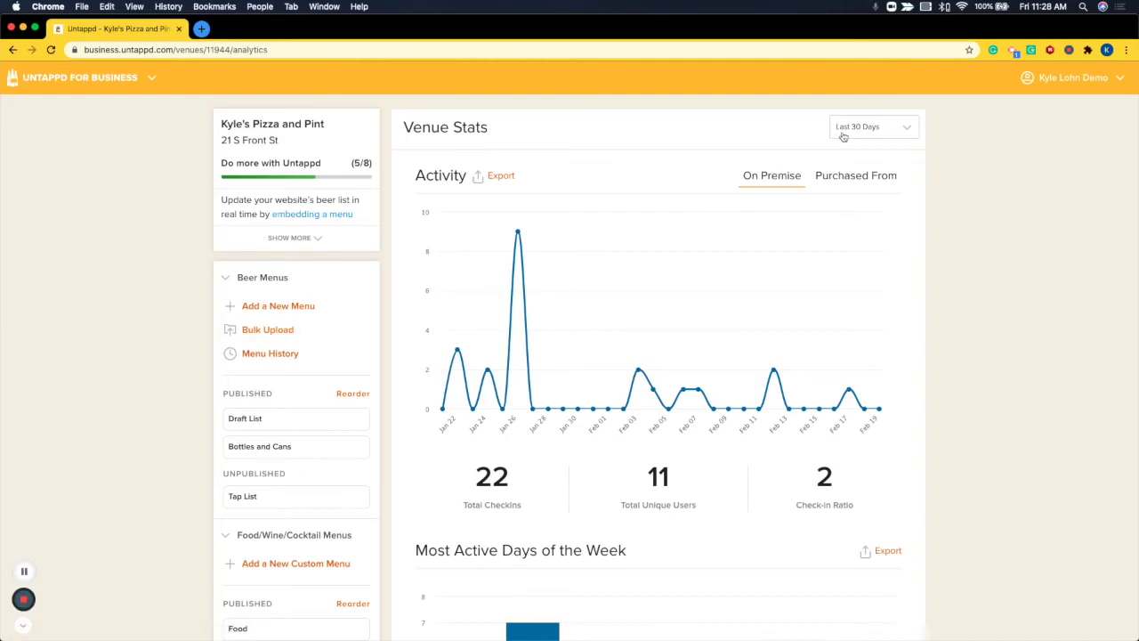
pyautogui.click(881, 134)
pyautogui.click(907, 130)
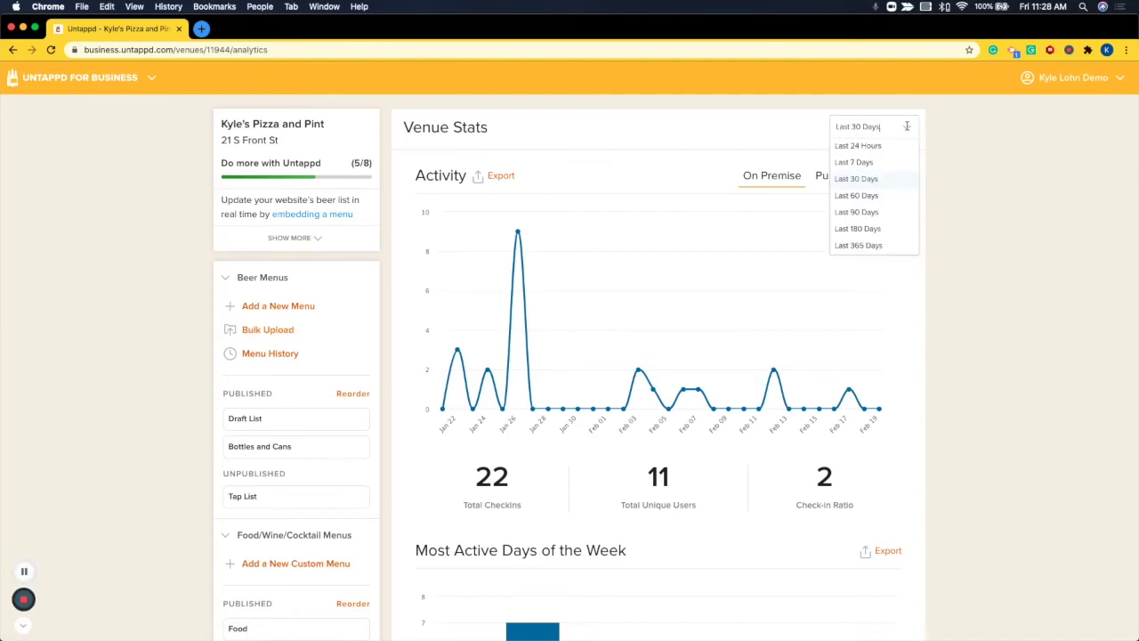
pyautogui.click(961, 221)
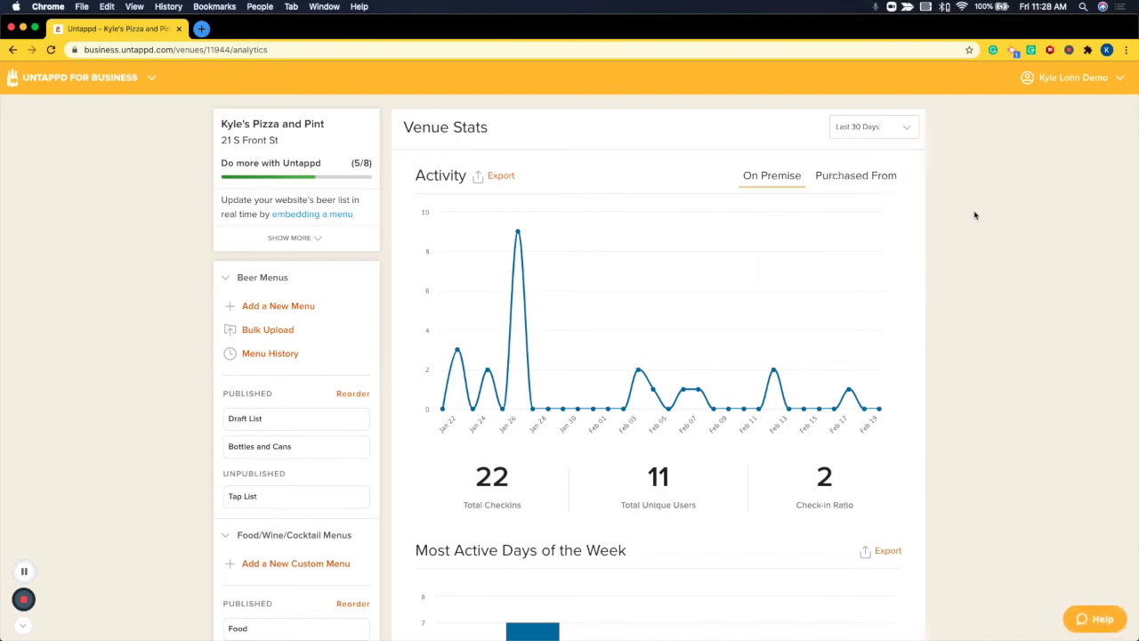
# View the Purchased From activity and set the Venue Stats date range to Last 365 Days.
pyautogui.click(850, 175)
pyautogui.click(872, 135)
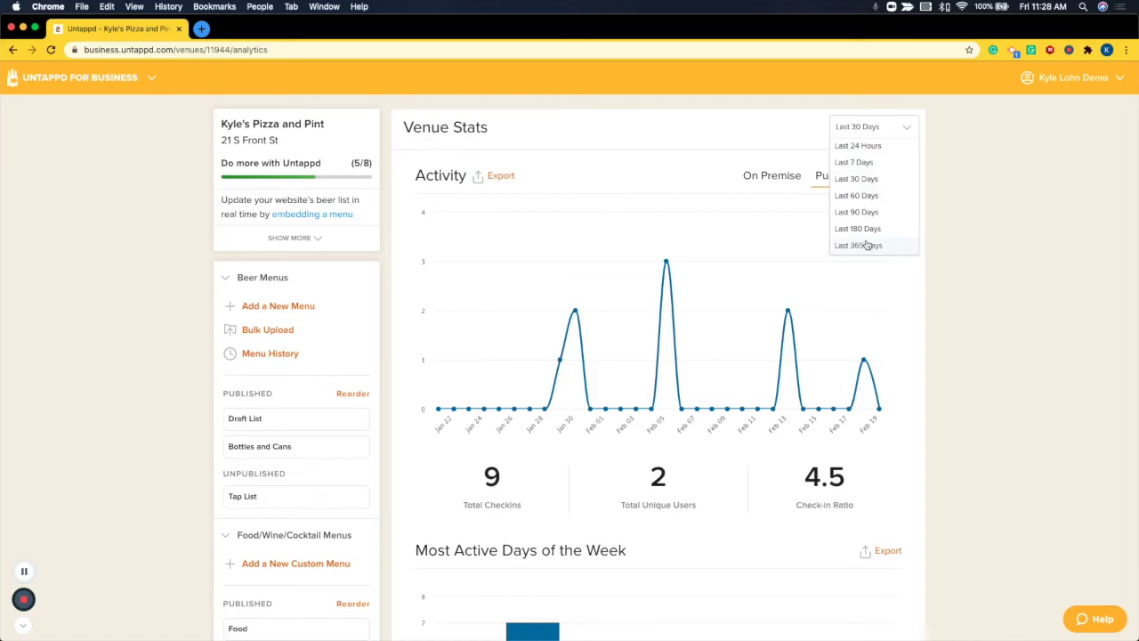
pyautogui.click(868, 245)
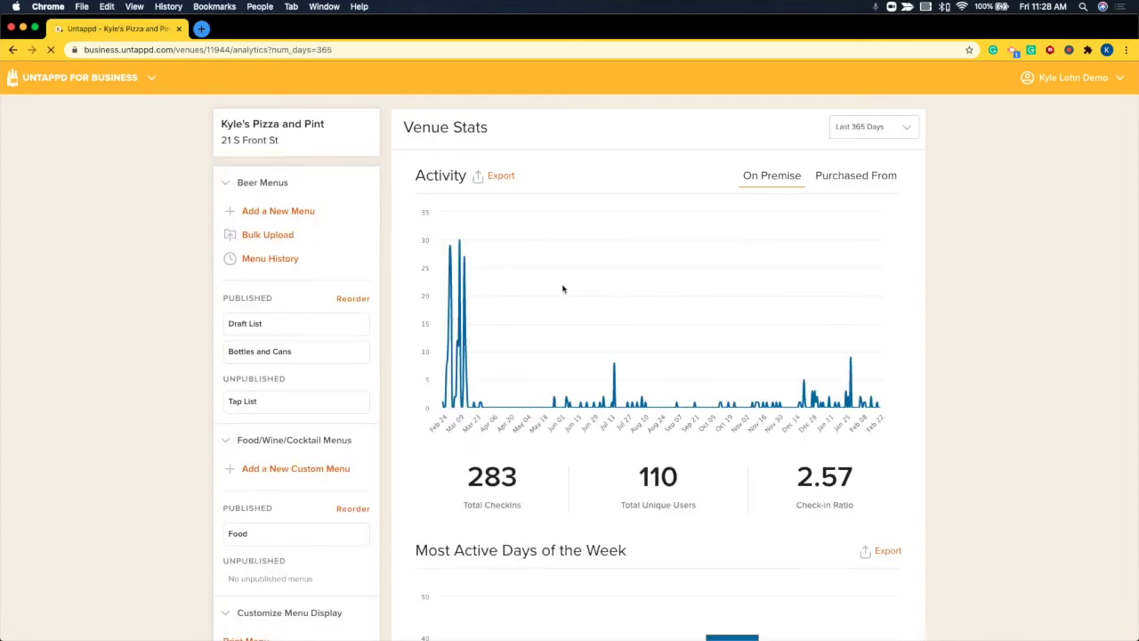
# Examine the venue's most active days, menu views, alert subscriptions, customer demographics, popular beers, and top rated beers and styles.
pyautogui.scroll(-5, 563, 288)
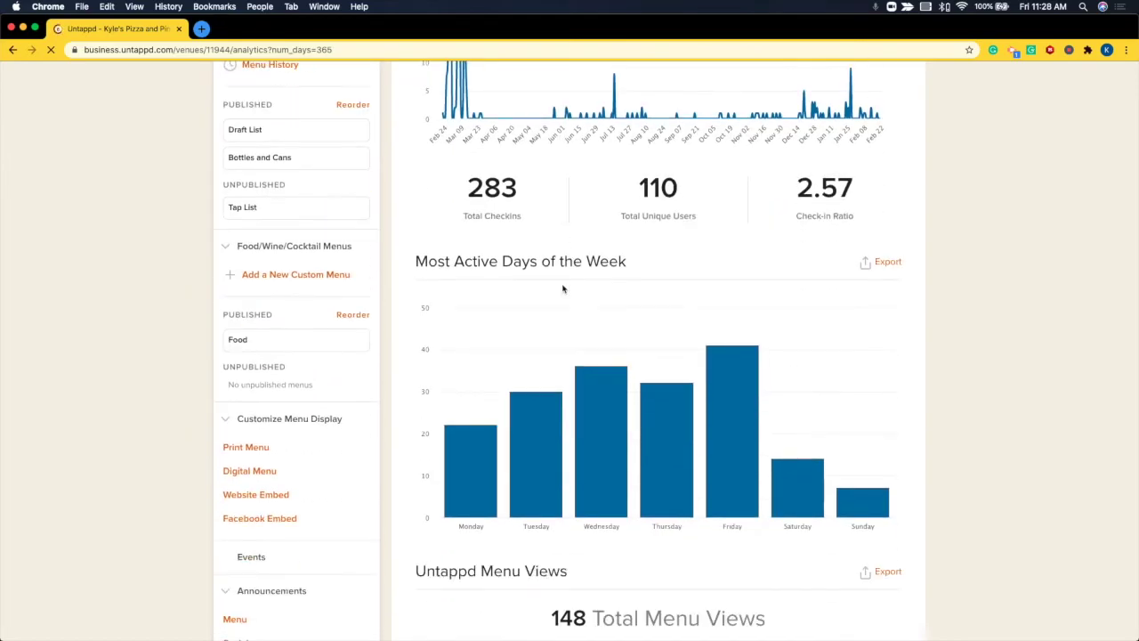
pyautogui.scroll(-1, 563, 288)
pyautogui.moveTo(608, 325)
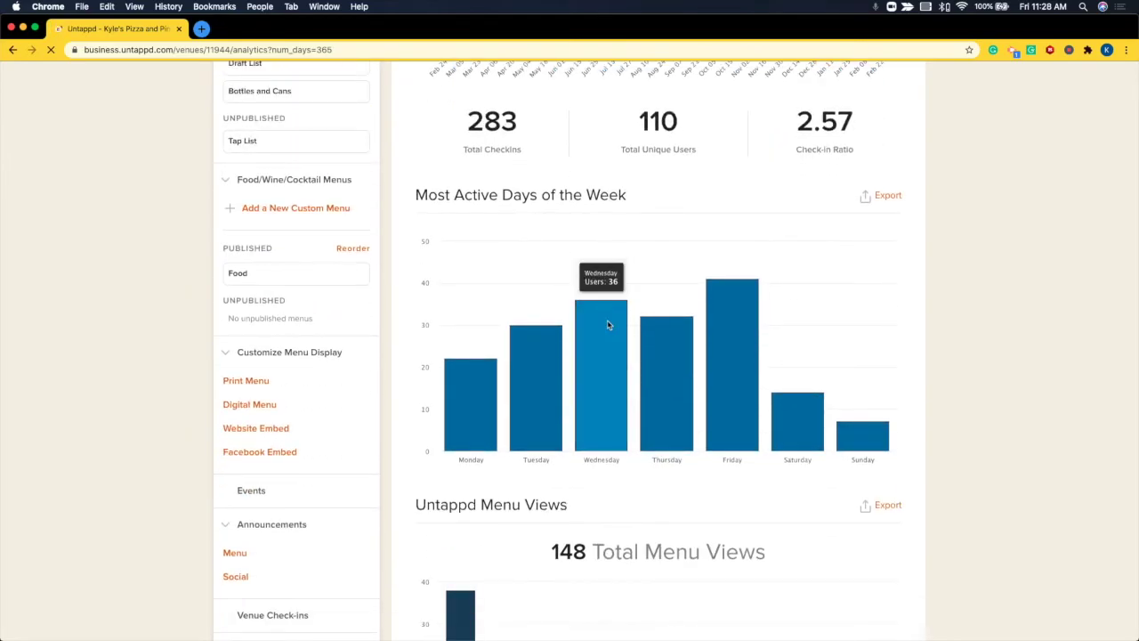
pyautogui.scroll(-5, 608, 324)
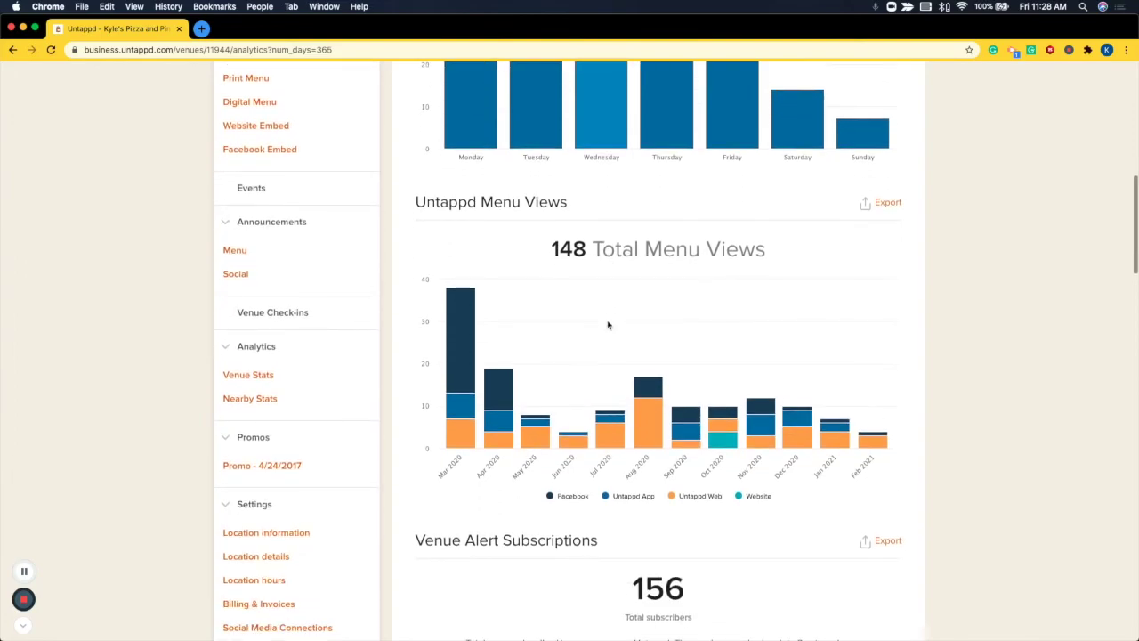
pyautogui.scroll(-4, 608, 325)
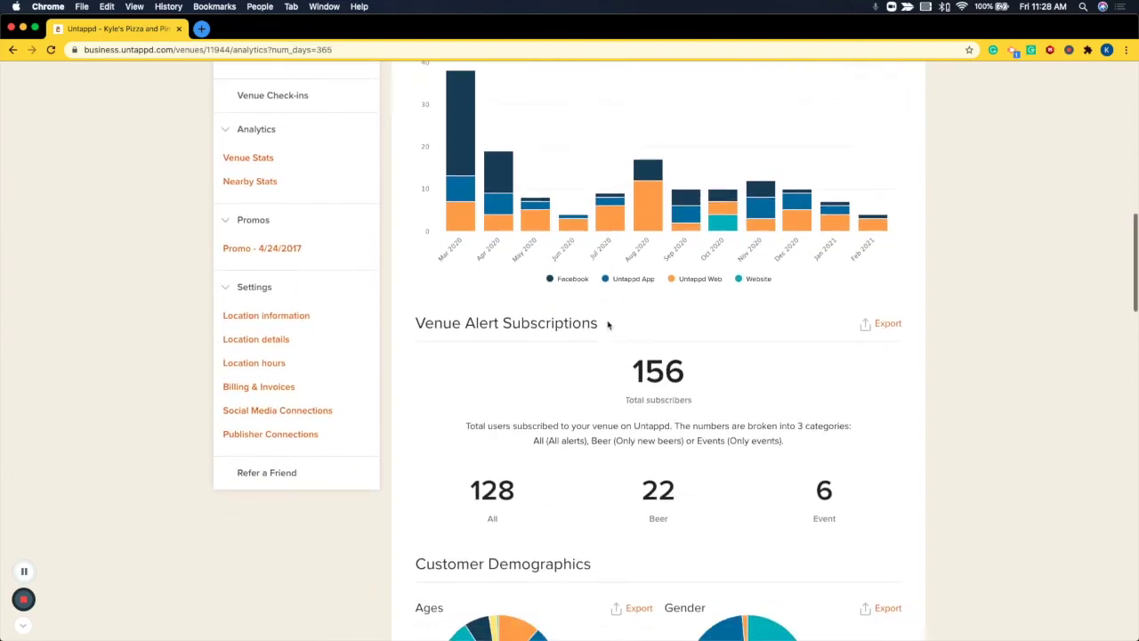
pyautogui.scroll(-4, 608, 325)
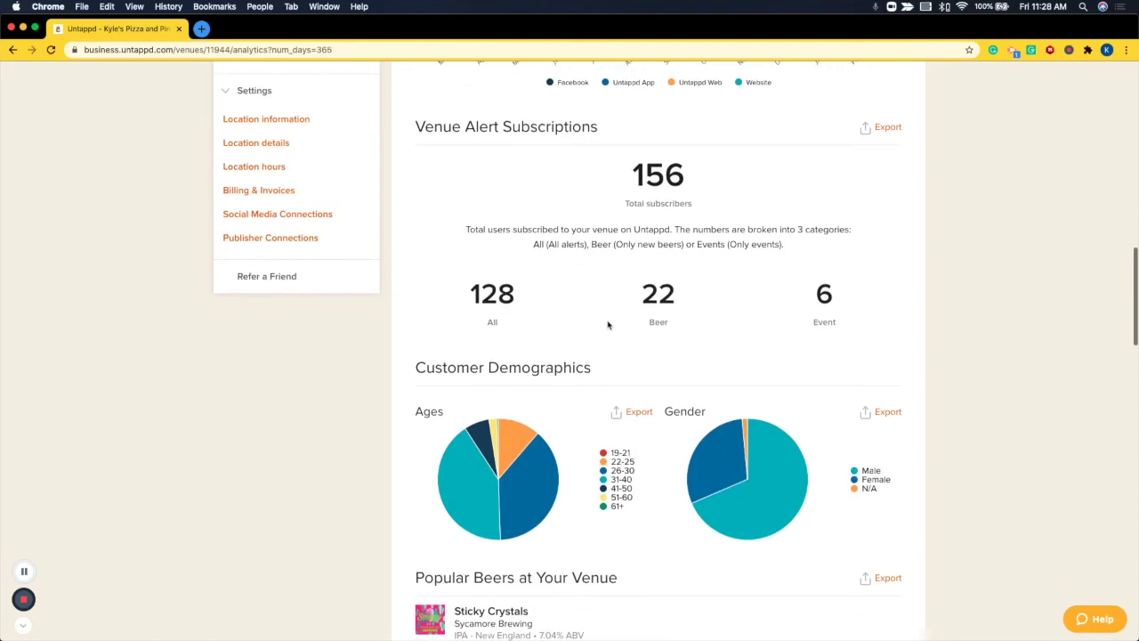
pyautogui.scroll(-5, 607, 324)
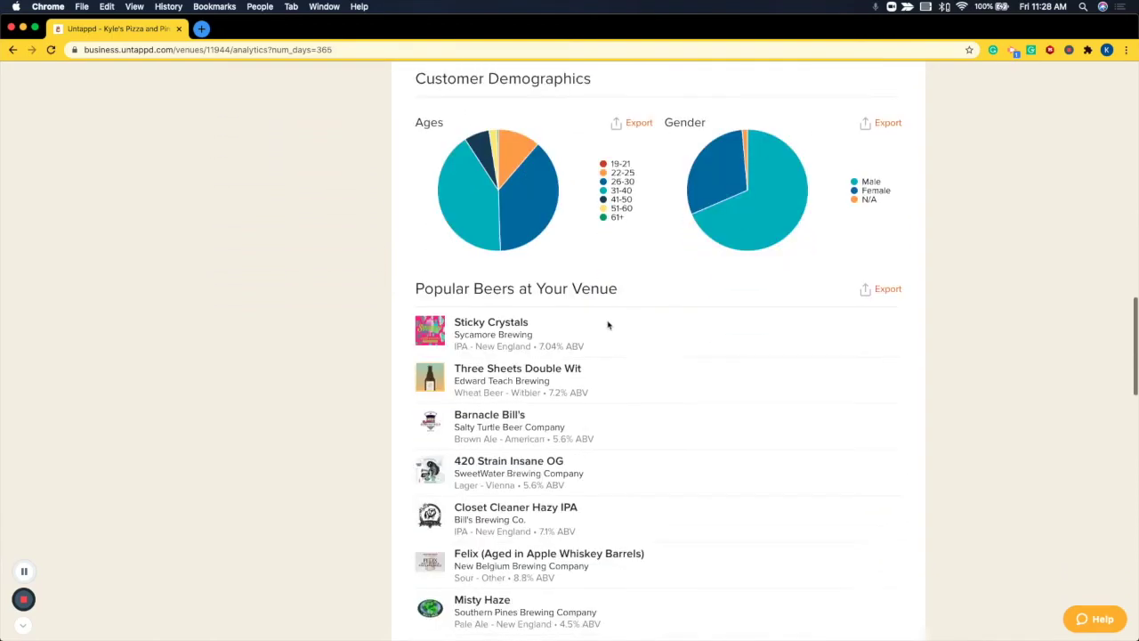
pyautogui.scroll(-3, 608, 325)
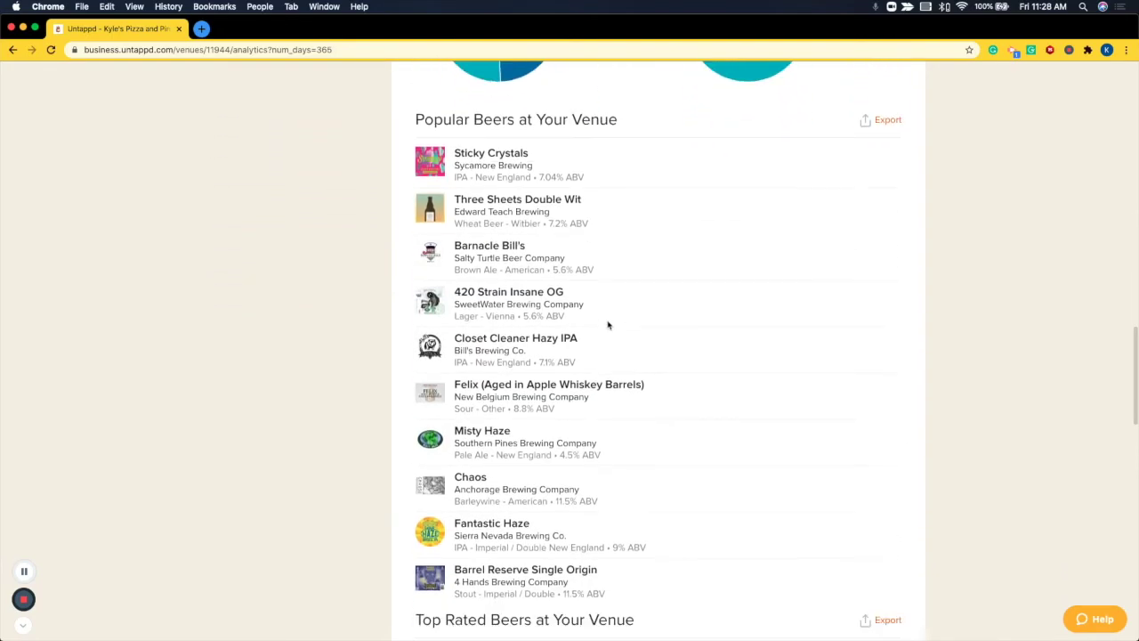
pyautogui.scroll(-7, 608, 325)
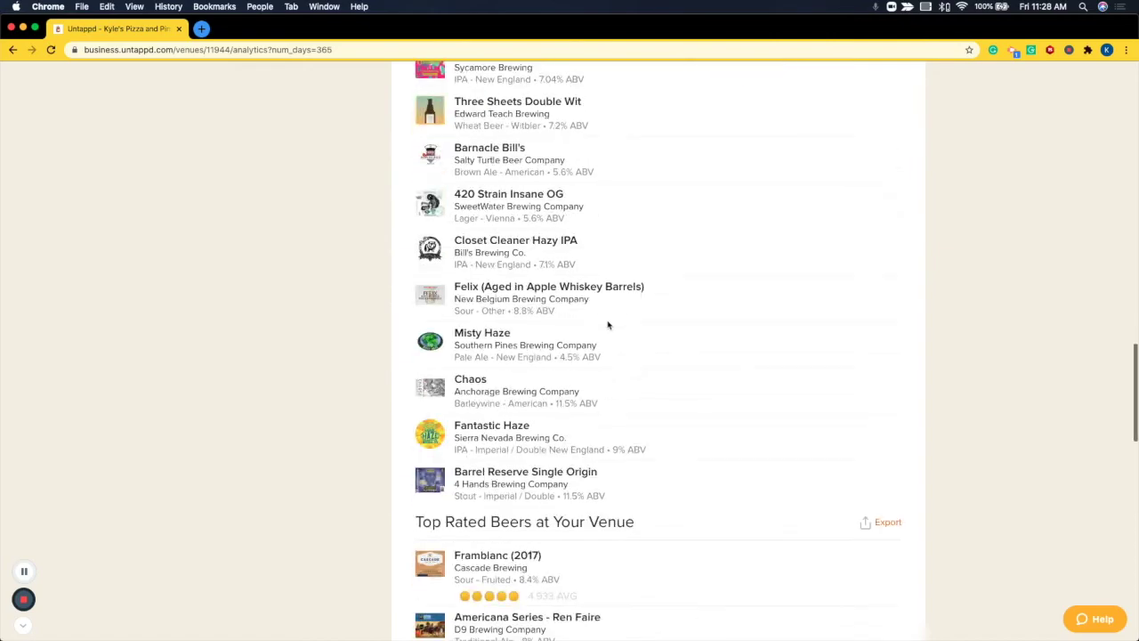
pyautogui.scroll(-2, 608, 325)
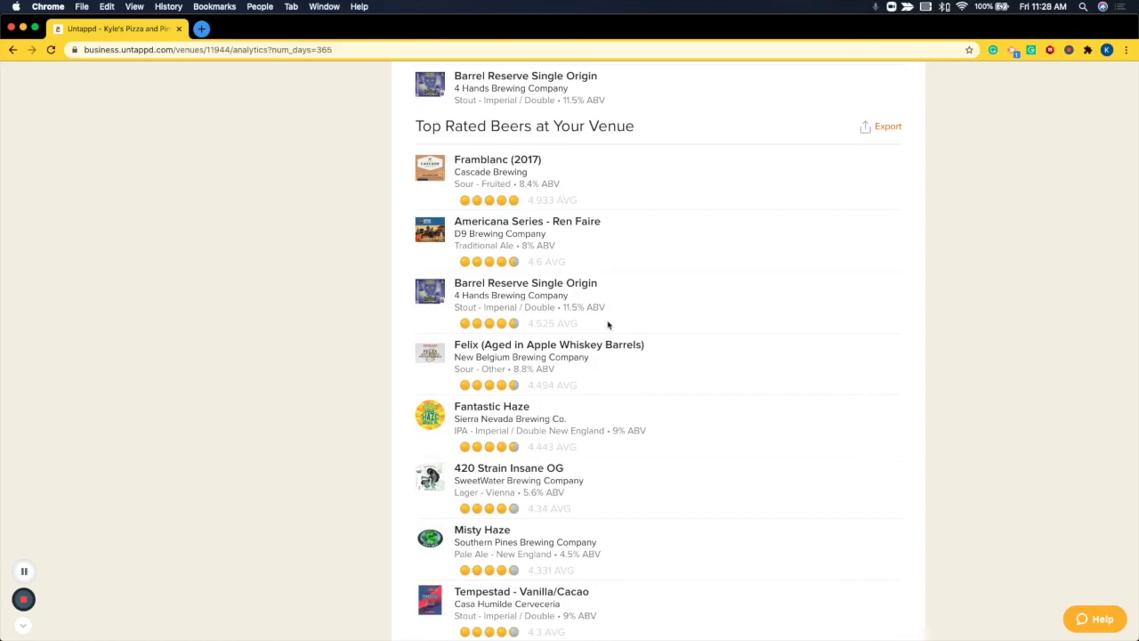
pyautogui.scroll(-8, 608, 325)
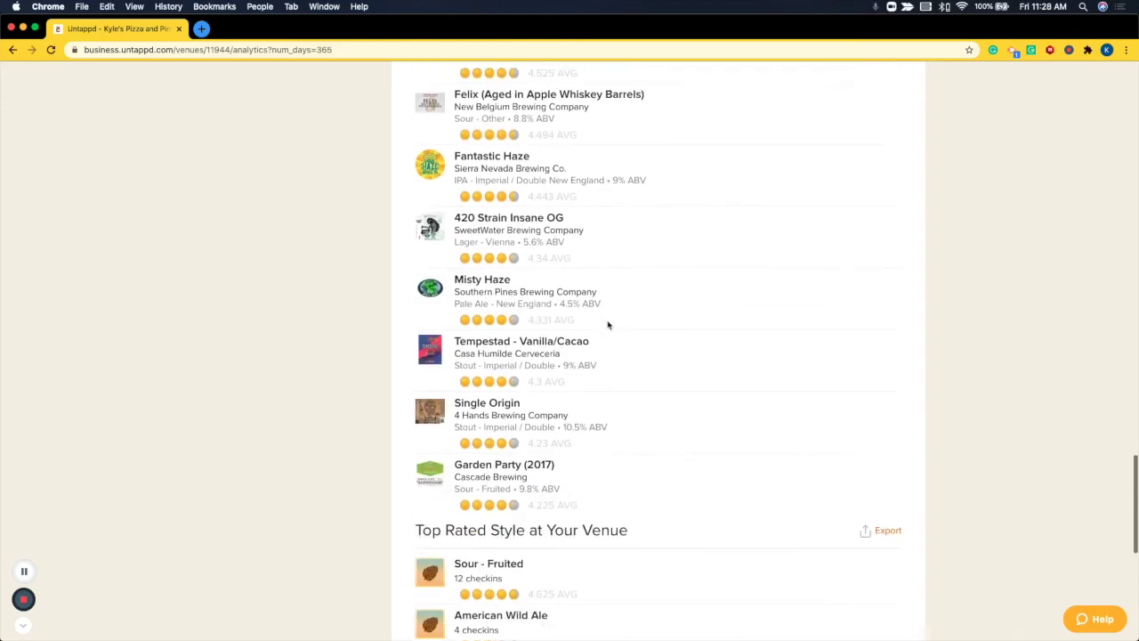
pyautogui.scroll(-3, 608, 325)
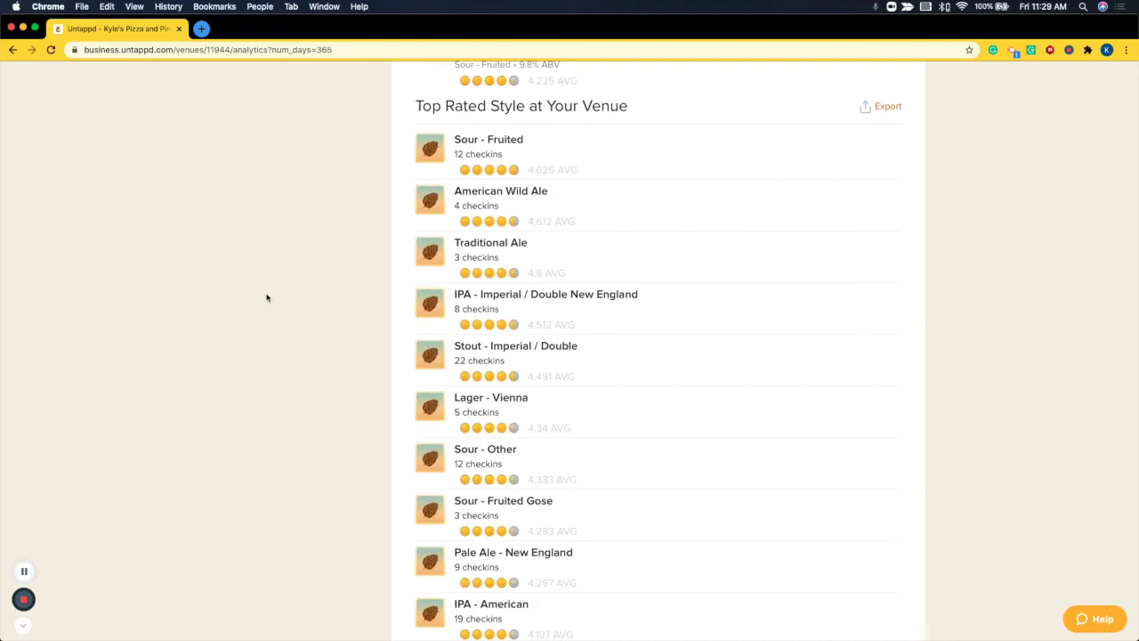
# Open Nearby Stats and examine its radius and date range options, keeping both current selections.
pyautogui.scroll(3, 258, 291)
pyautogui.scroll(20, 260, 291)
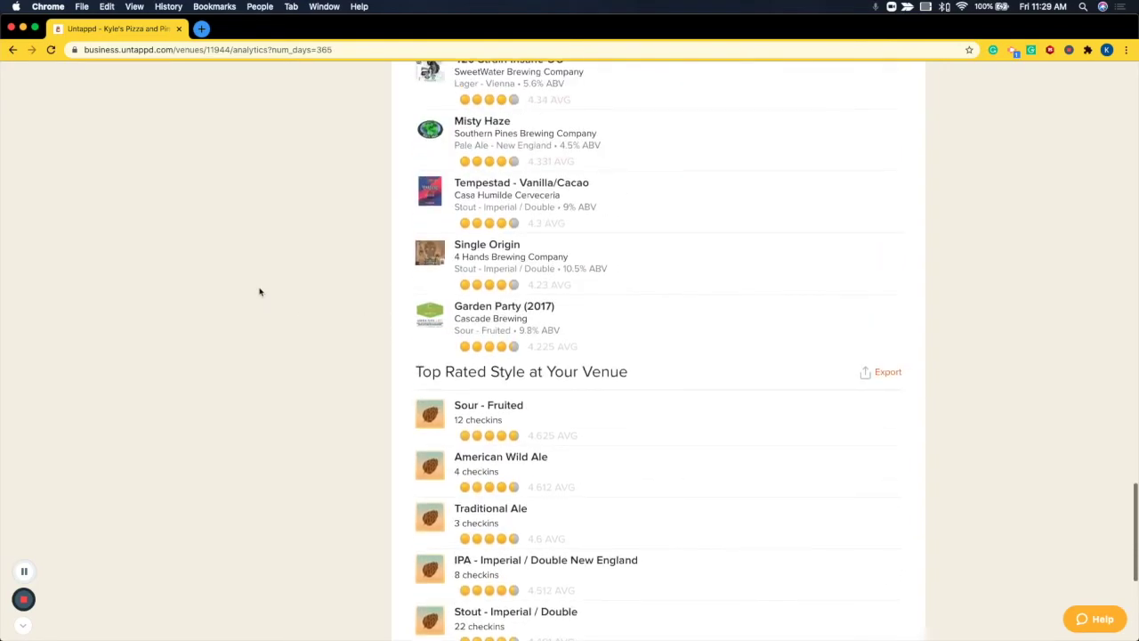
pyautogui.scroll(15, 260, 291)
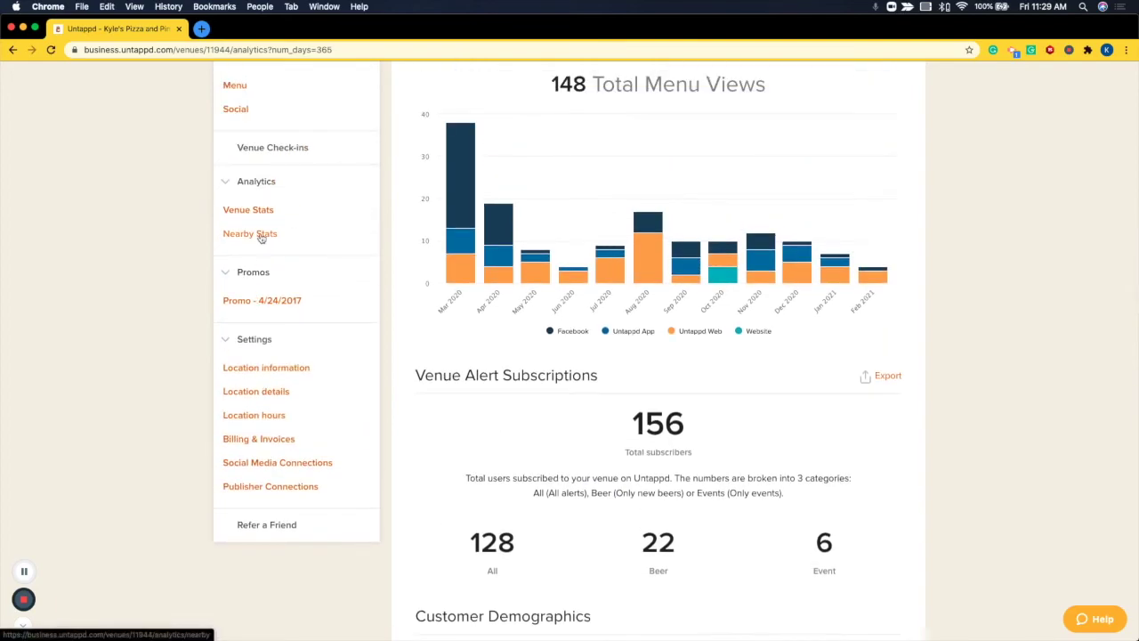
pyautogui.click(260, 234)
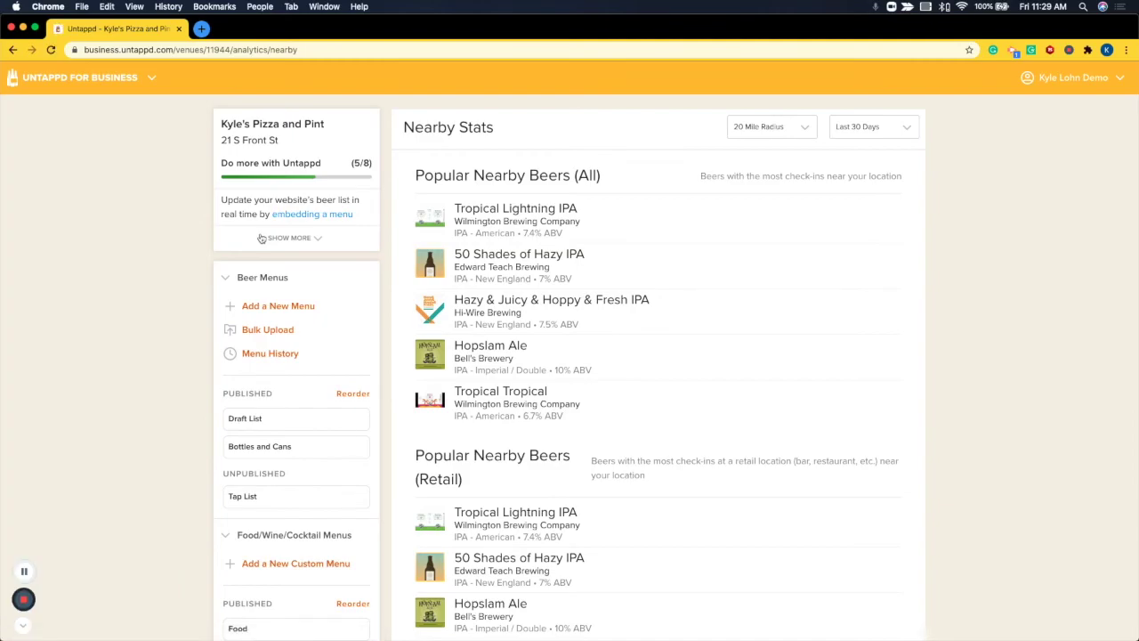
pyautogui.click(756, 132)
pyautogui.scroll(-3, 770, 201)
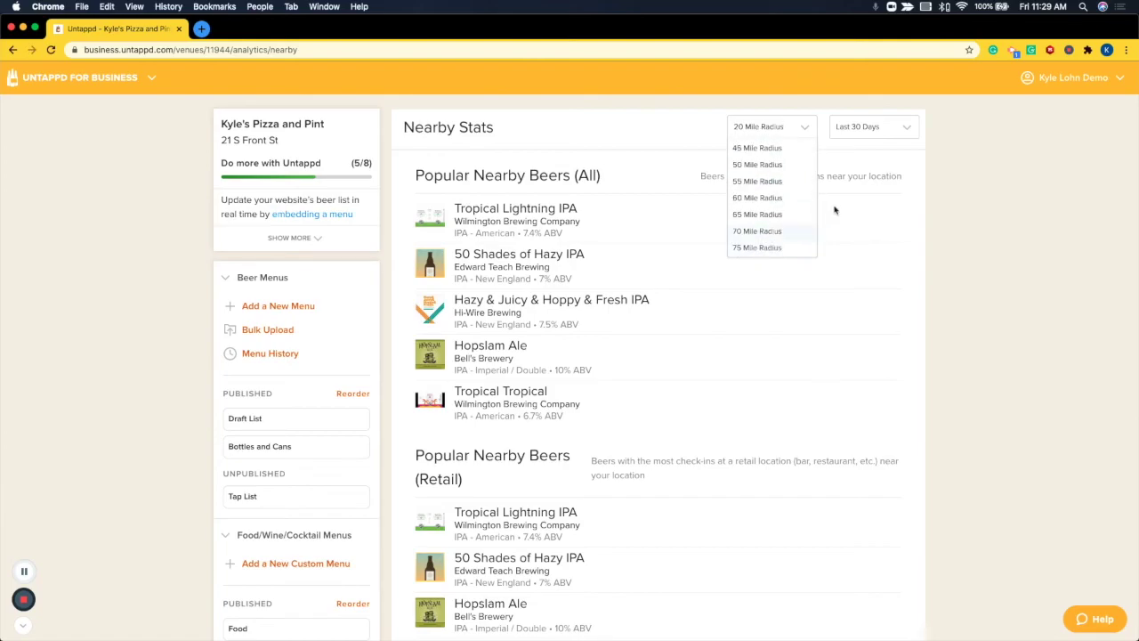
pyautogui.click(872, 135)
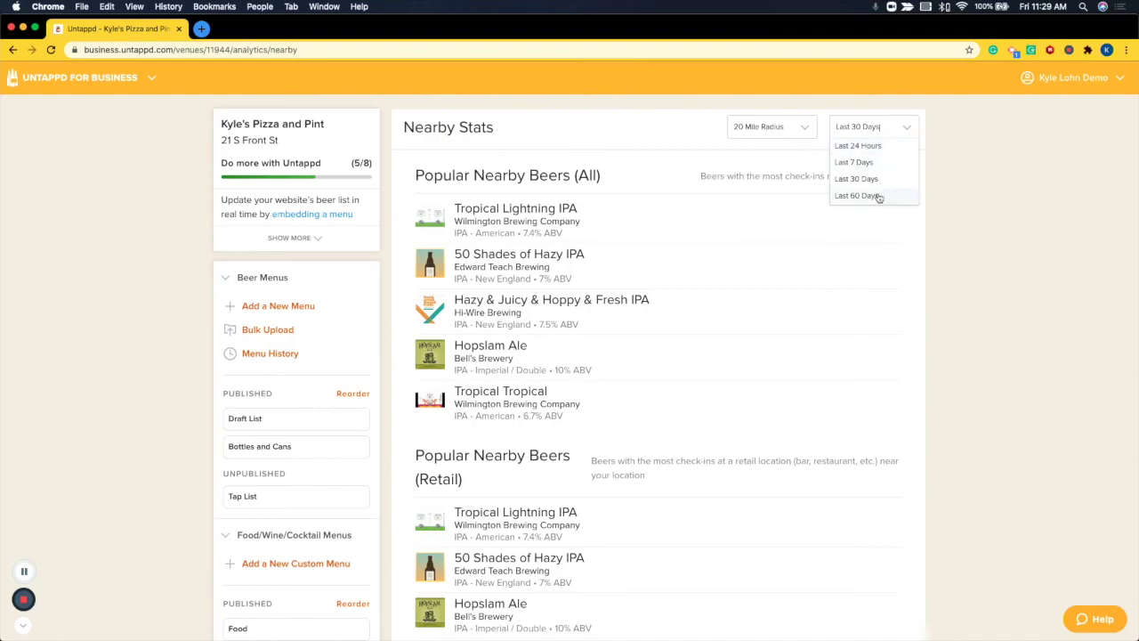
pyautogui.click(948, 193)
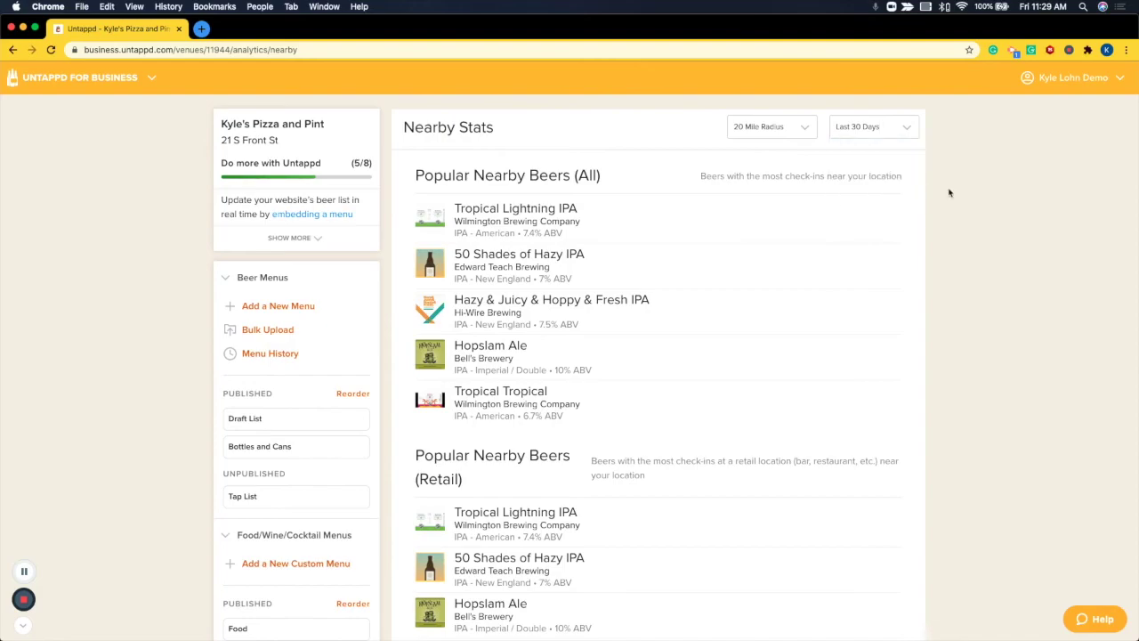
# Examine the Popular Nearby Beers lists for All and Retail and the Popular Nearby Subscribed Beers, highlighting 6° of Haze.
pyautogui.moveTo(416, 175); pyautogui.dragTo(613, 181)
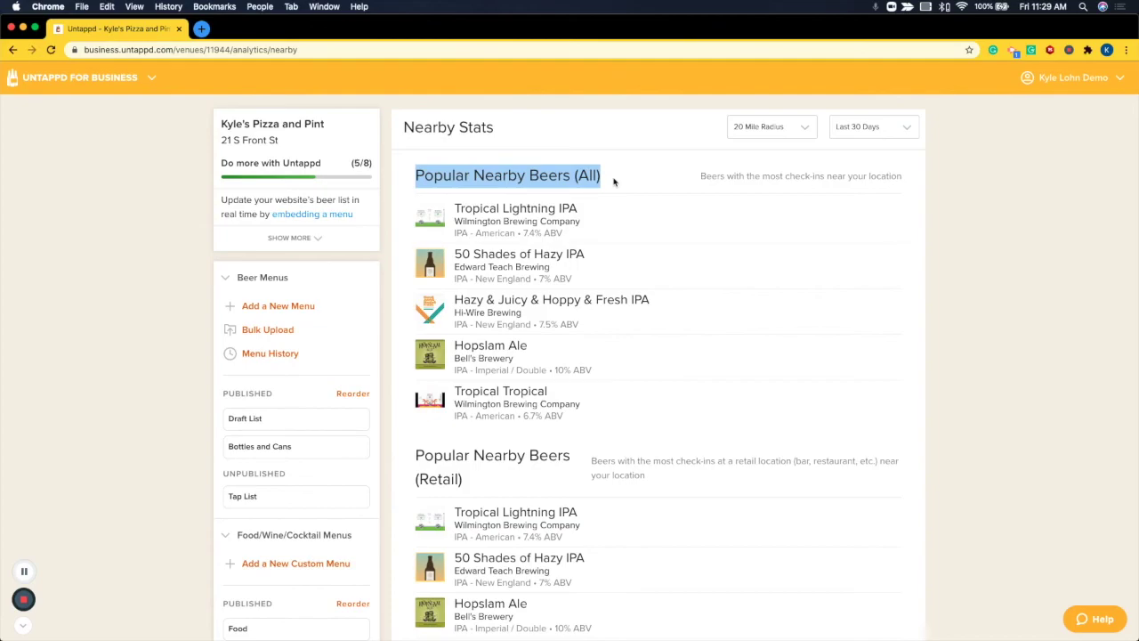
pyautogui.scroll(-5, 475, 354)
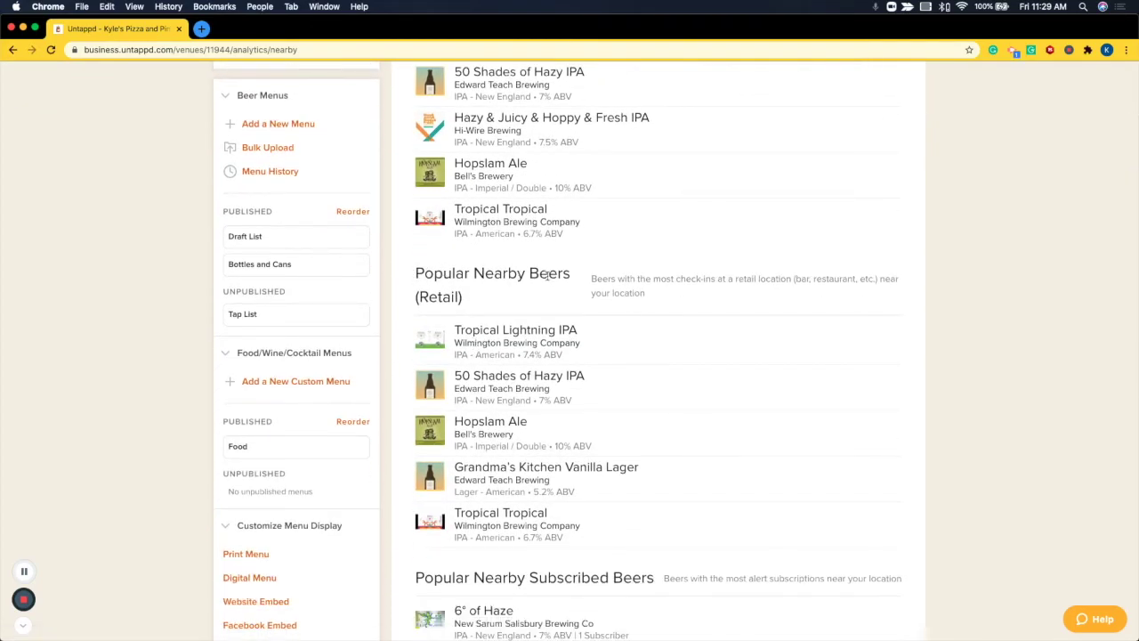
pyautogui.moveTo(570, 277); pyautogui.dragTo(415, 276)
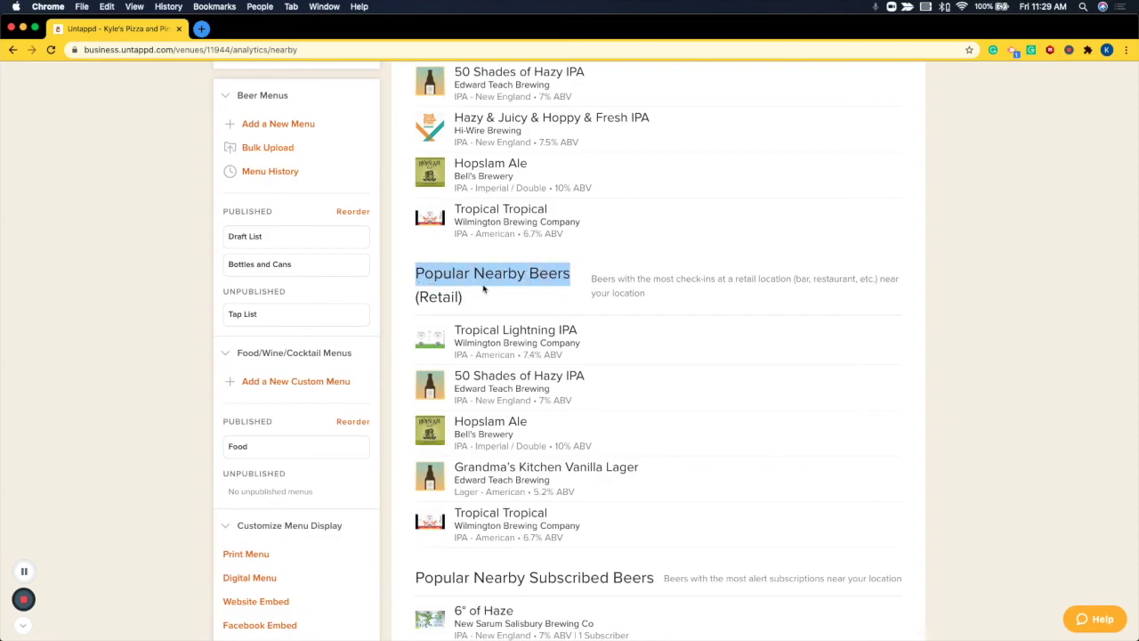
pyautogui.scroll(-8, 484, 287)
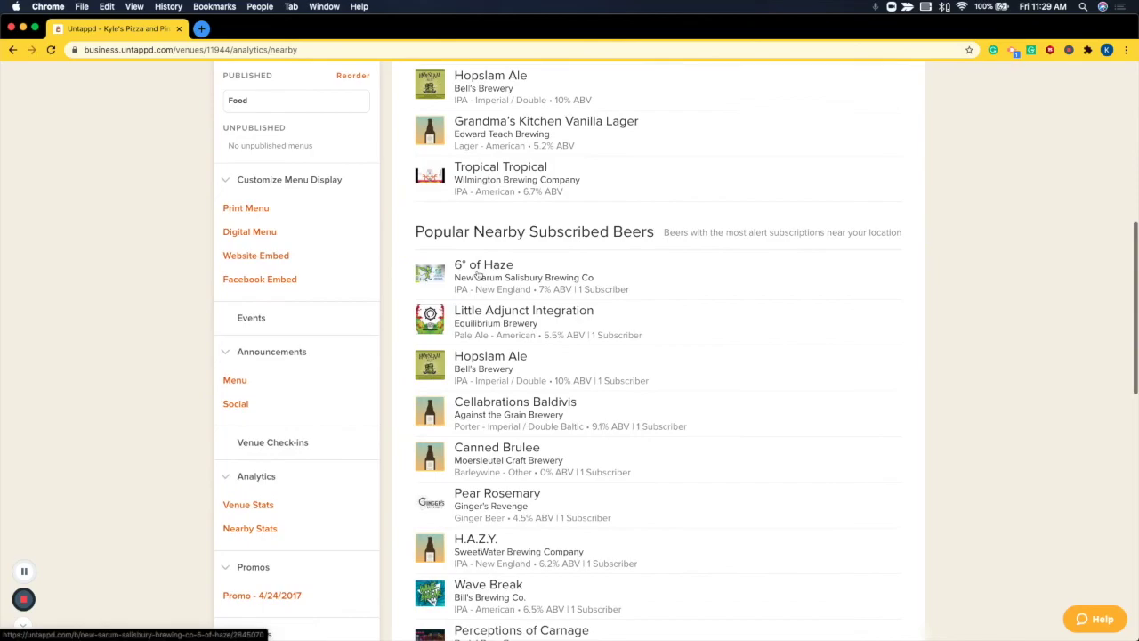
pyautogui.moveTo(422, 231); pyautogui.dragTo(655, 231)
pyautogui.scroll(-2, 644, 255)
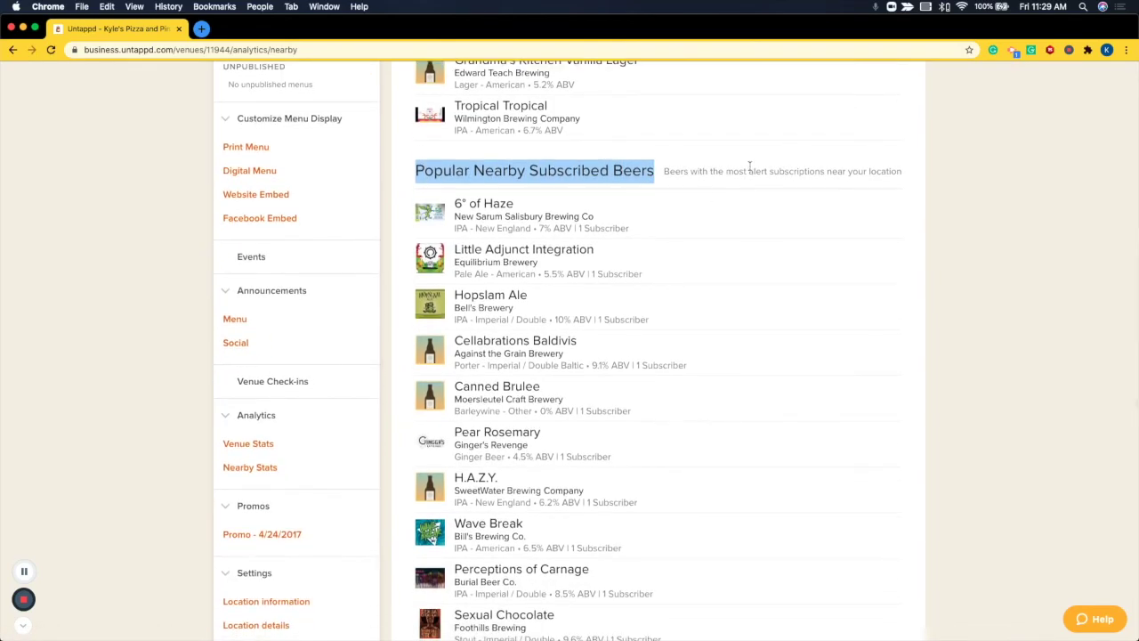
pyautogui.click(787, 161)
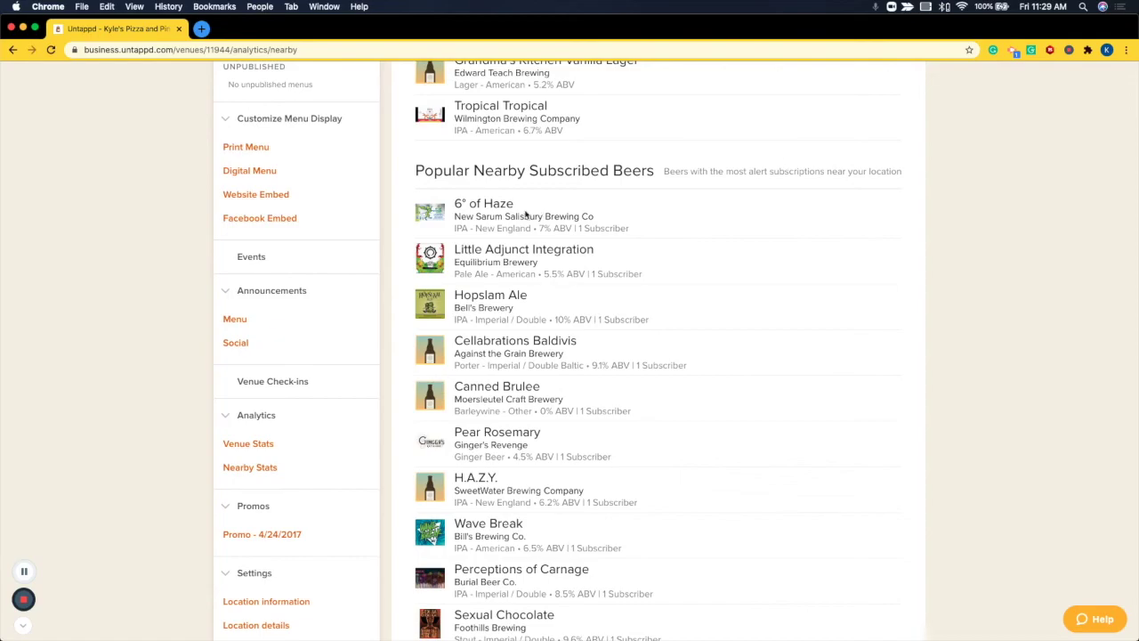
pyautogui.moveTo(515, 204); pyautogui.dragTo(456, 206)
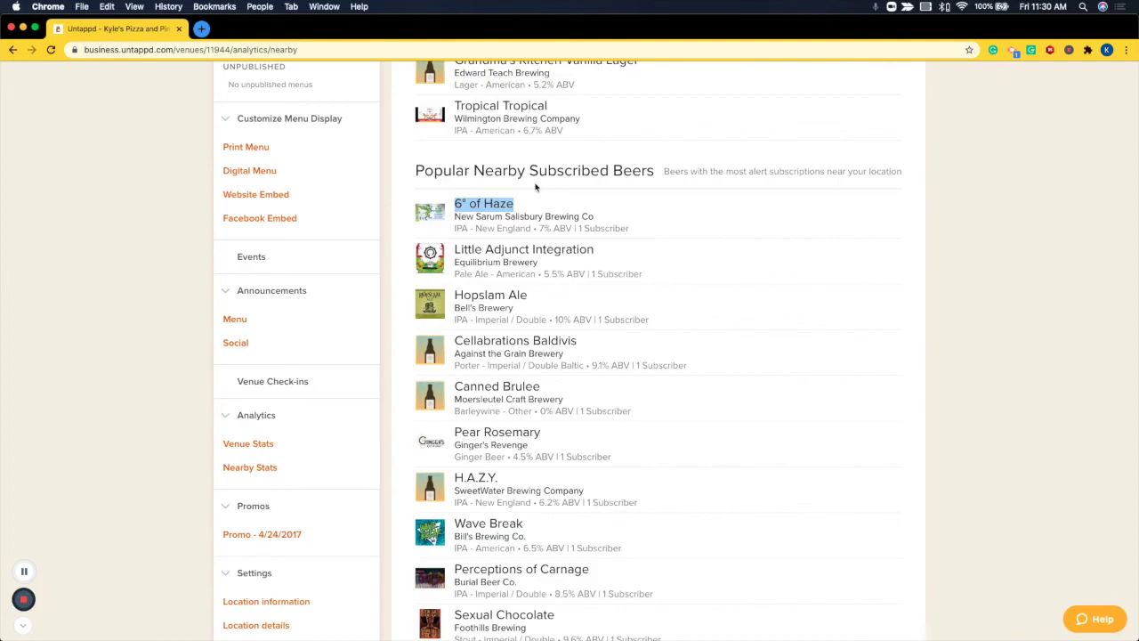
# Examine the Popular Nearby Styles list, then return to the start of Nearby Stats.
pyautogui.scroll(-10, 535, 186)
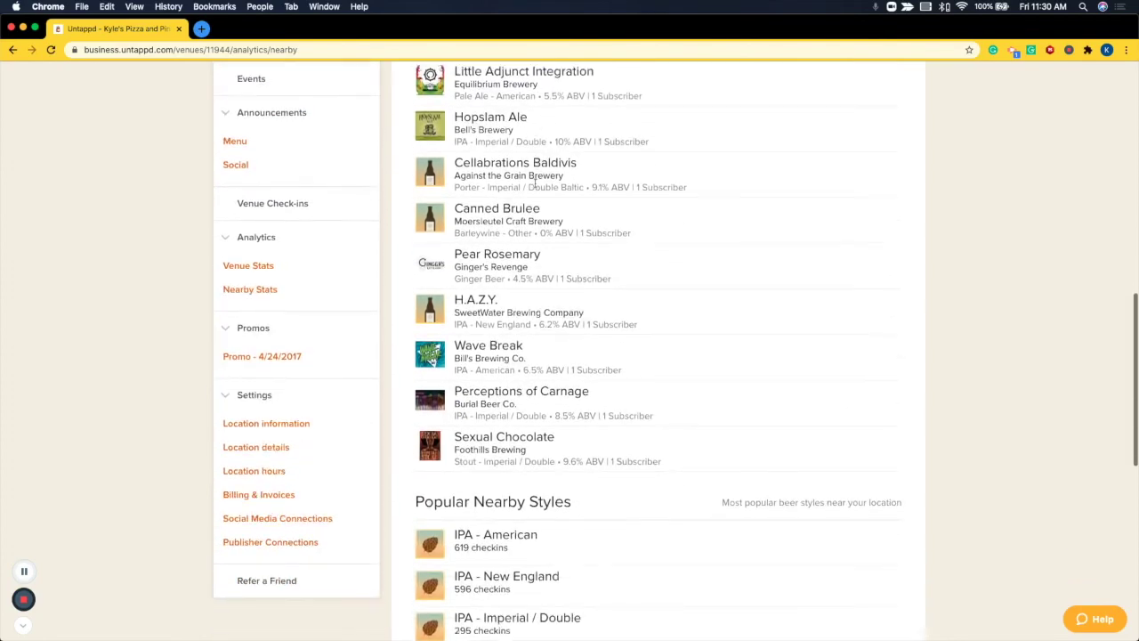
pyautogui.scroll(-4, 534, 183)
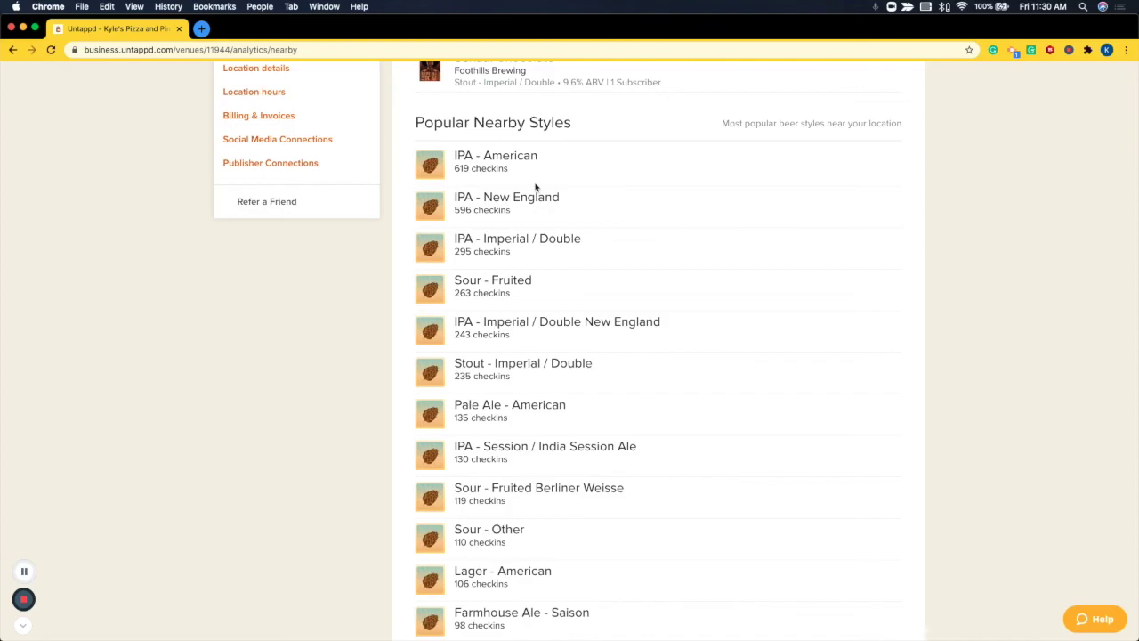
pyautogui.scroll(10, 480, 243)
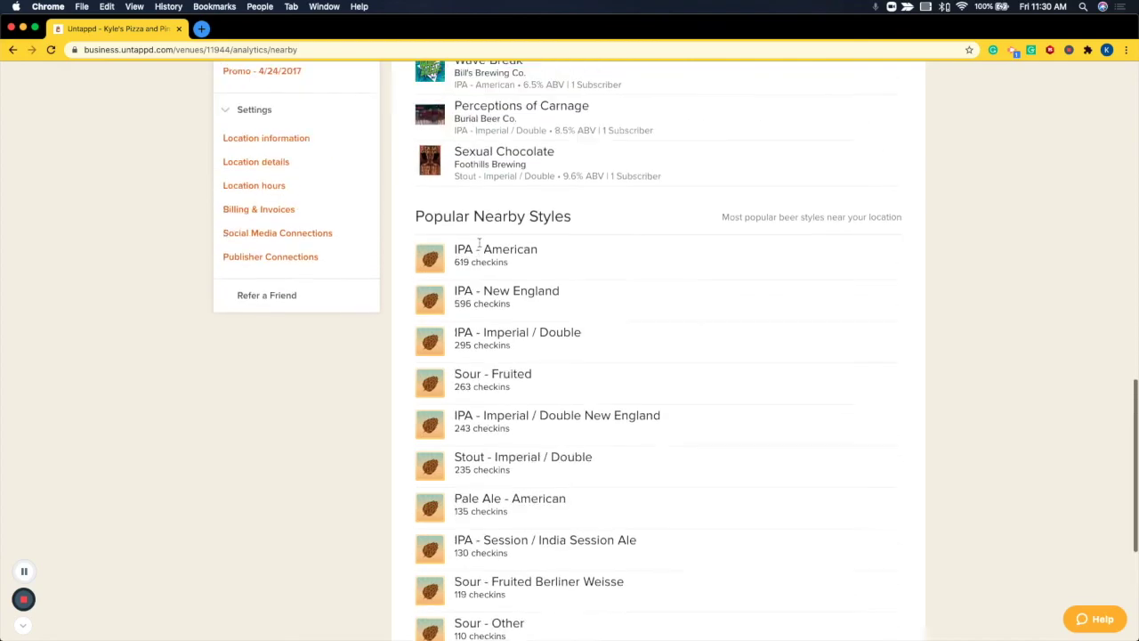
pyautogui.scroll(12, 480, 243)
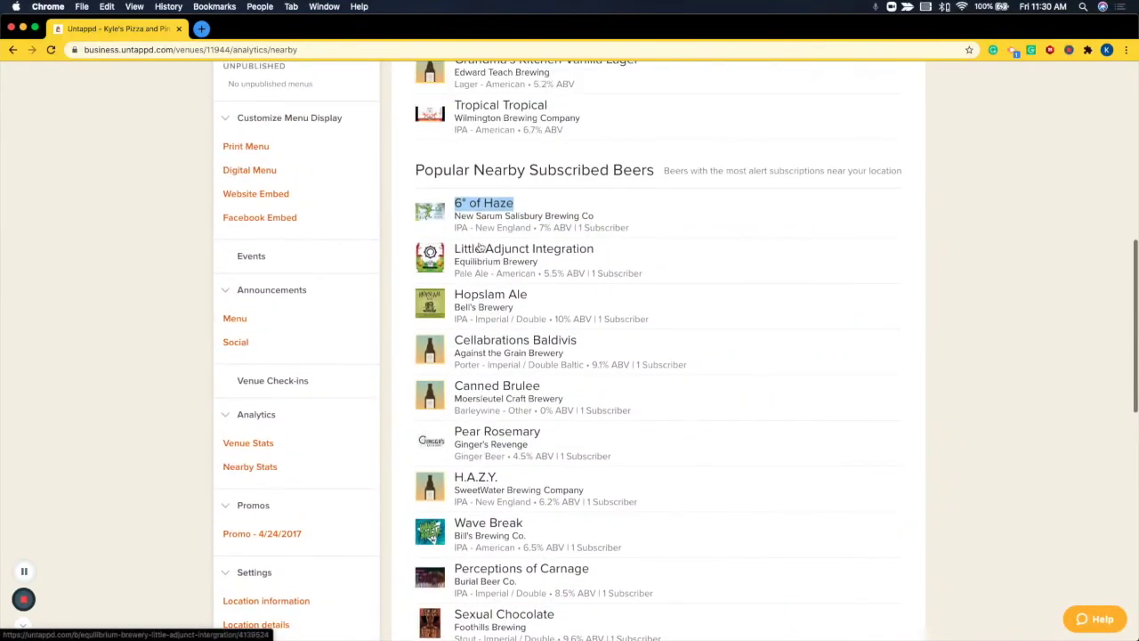
pyautogui.scroll(4, 480, 248)
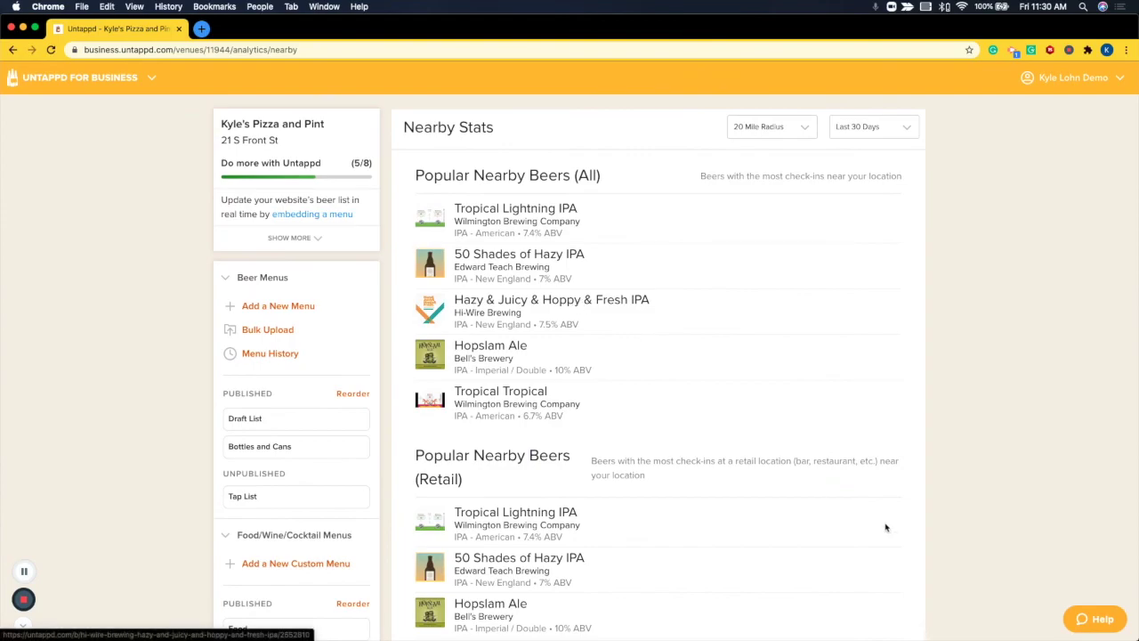
# Examine the Help widget with its suggestions and live chat, and the account options including Support, closing each again.
pyautogui.click(1097, 620)
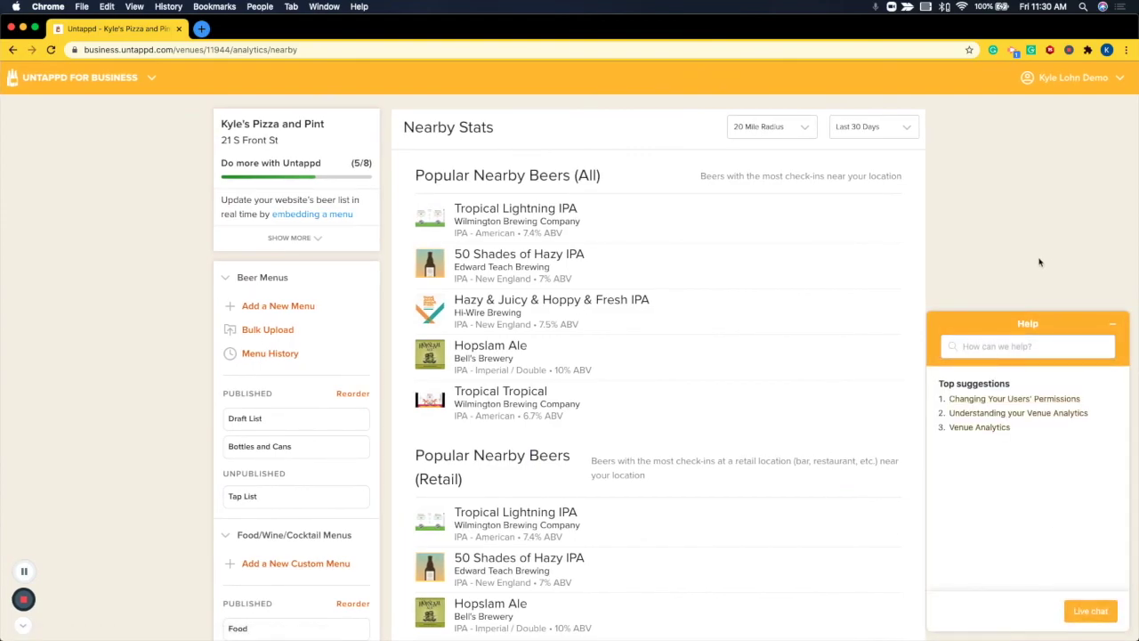
pyautogui.click(1112, 324)
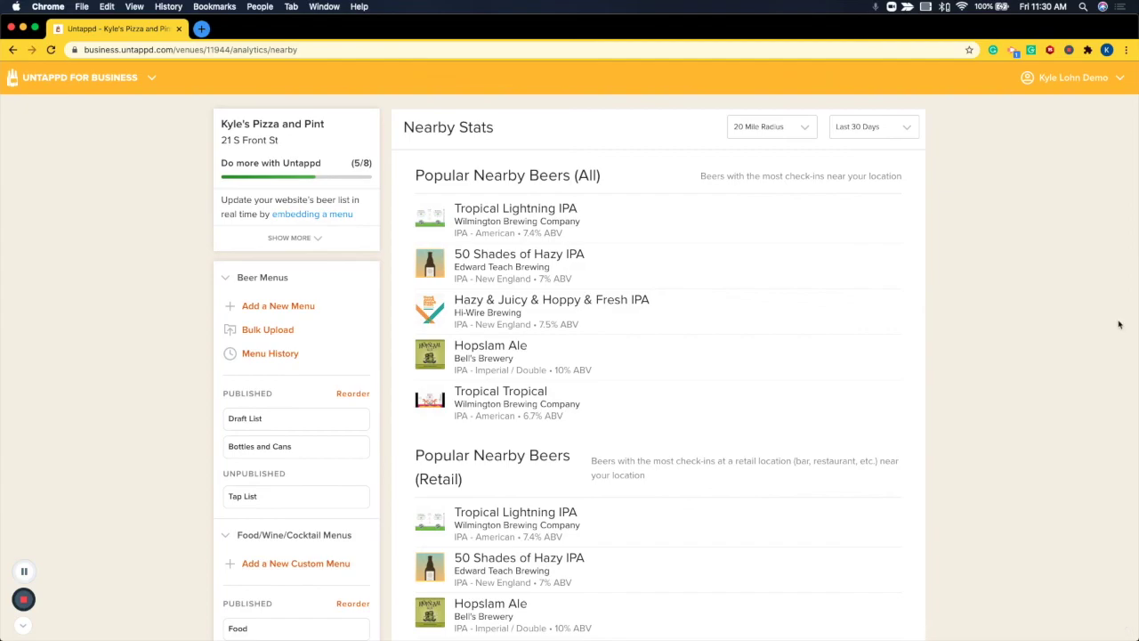
pyautogui.click(1095, 82)
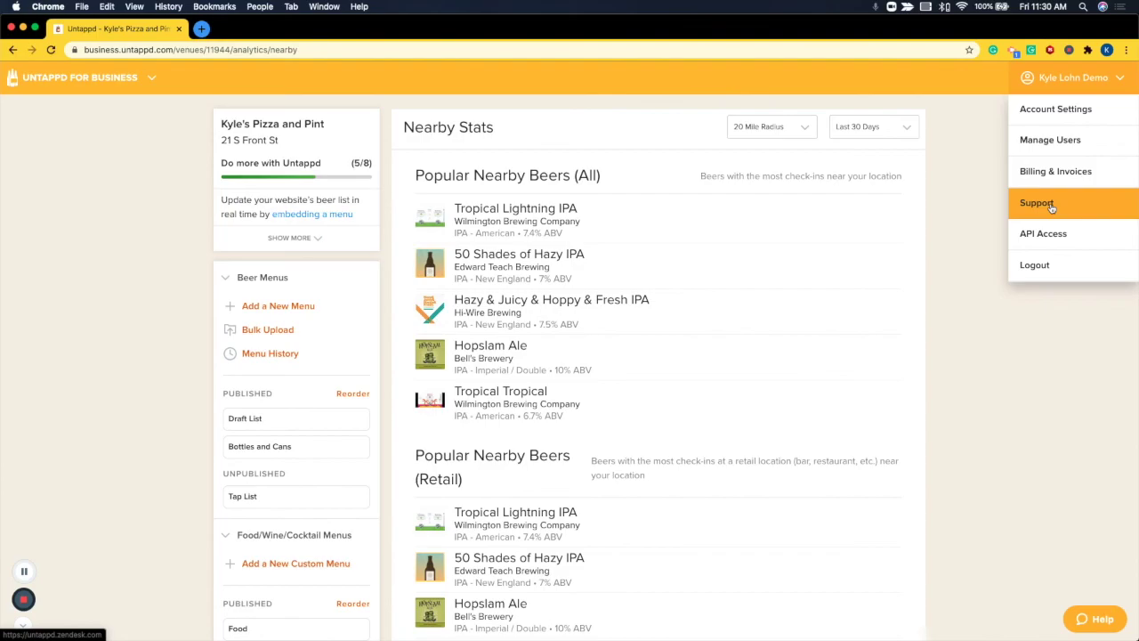
pyautogui.click(976, 199)
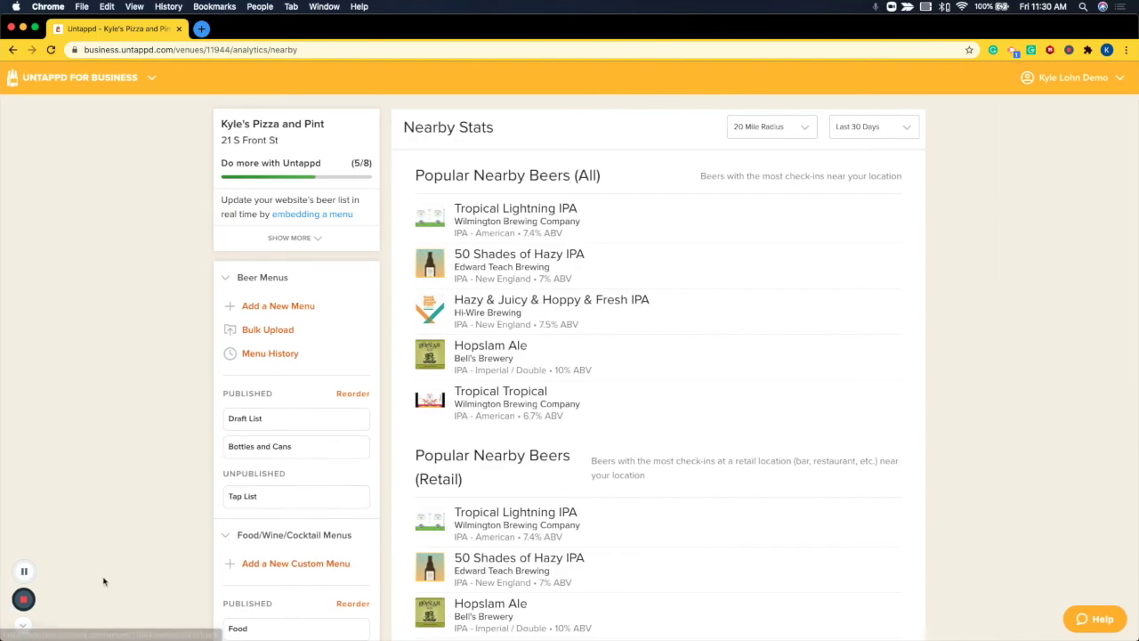